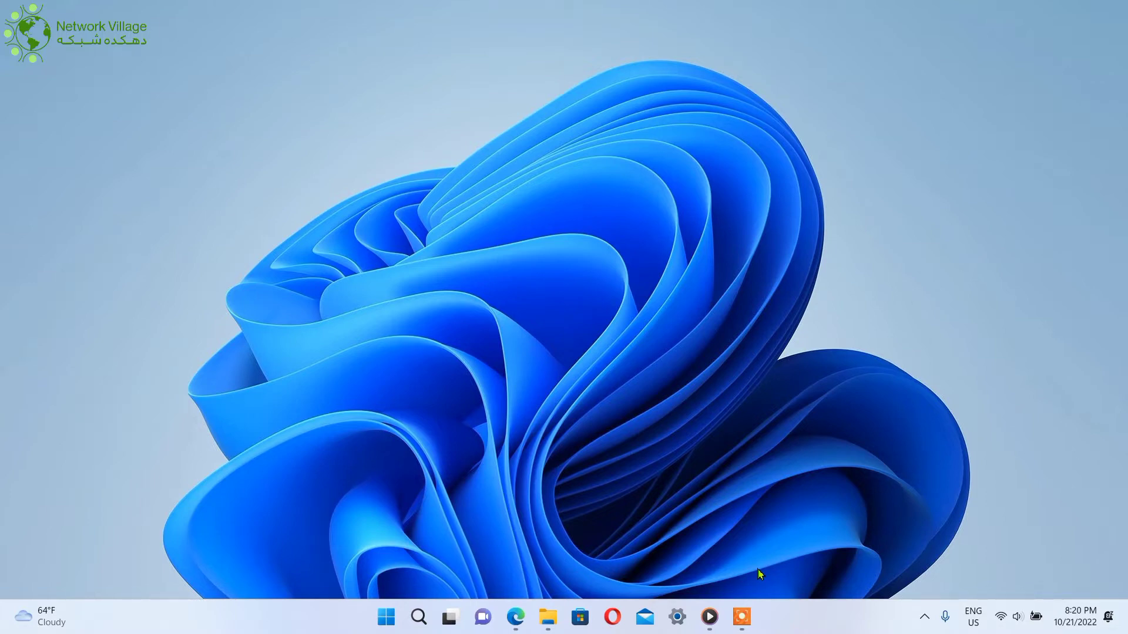
Open Edge and load the Google home page
{"action": "mouse_move", "coordinate": [742, 617]}
{"action": "left_click", "coordinate": [515, 616]}
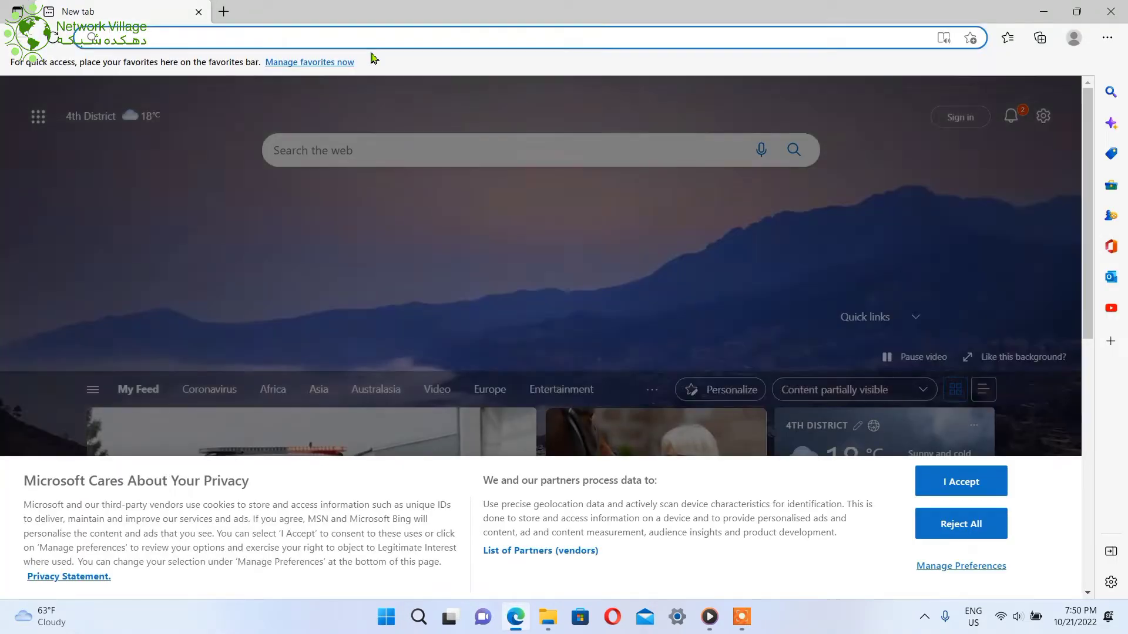
{"action": "type", "text": "google.com"}
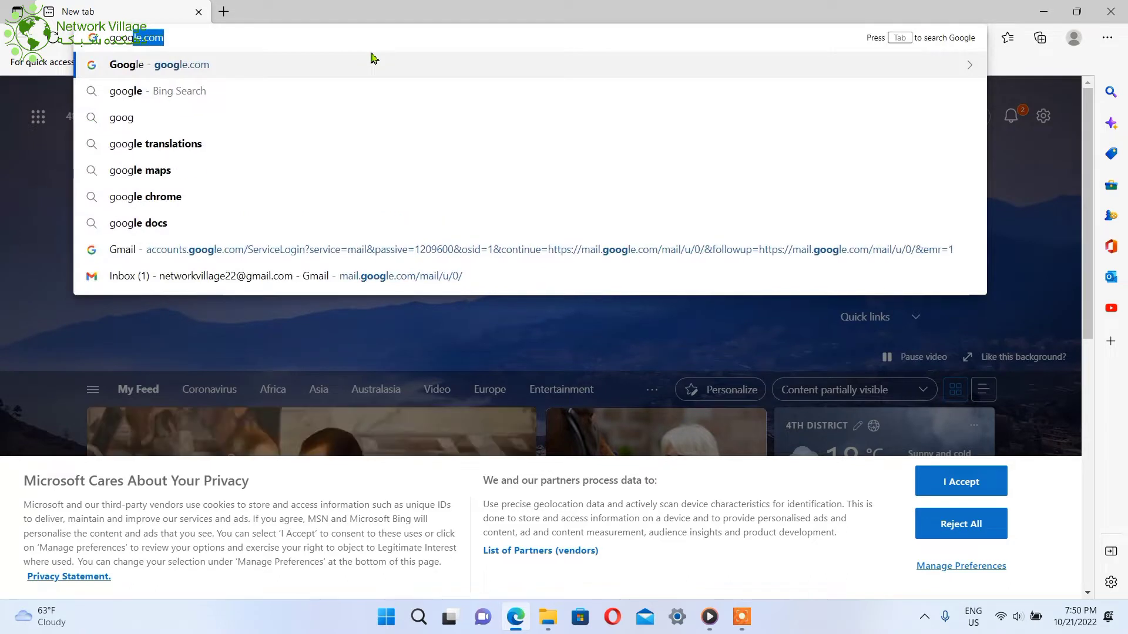
{"action": "key", "text": "Return"}
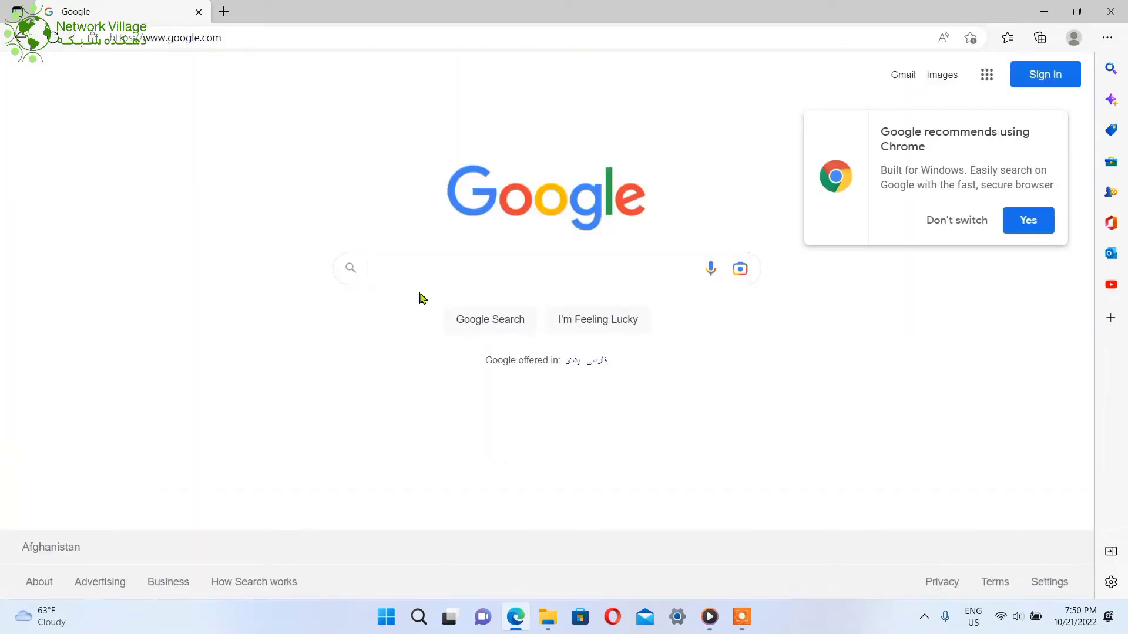
Search Google for 'dv lottery program' and open the Electronic Diversity Visa Program result
{"action": "left_click", "coordinate": [438, 268]}
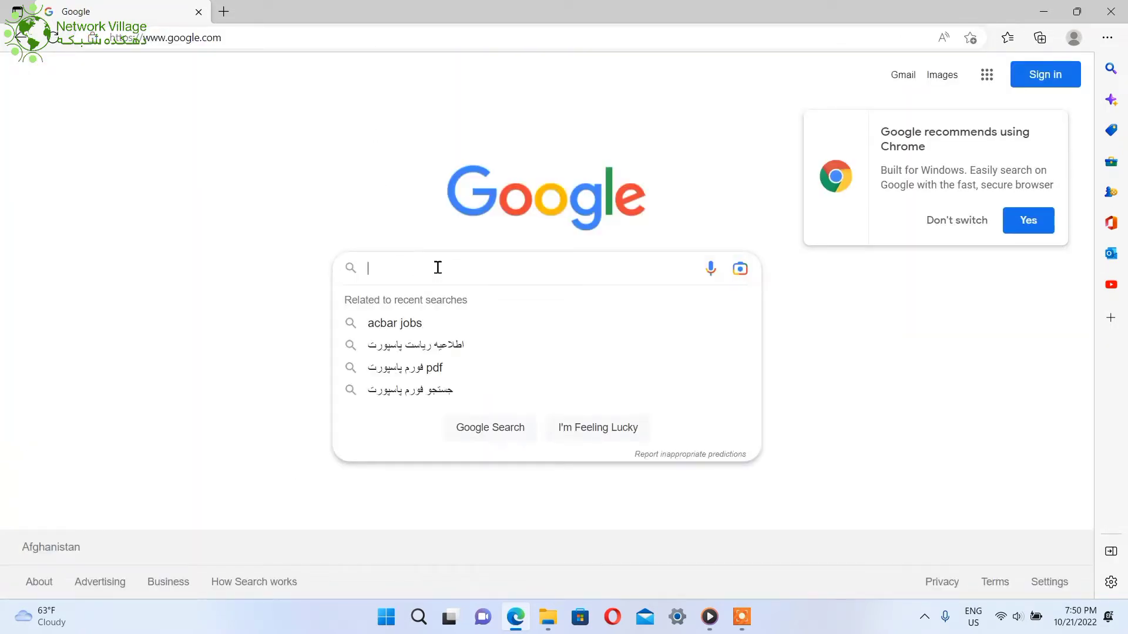
{"action": "type", "text": "Dv logg"}
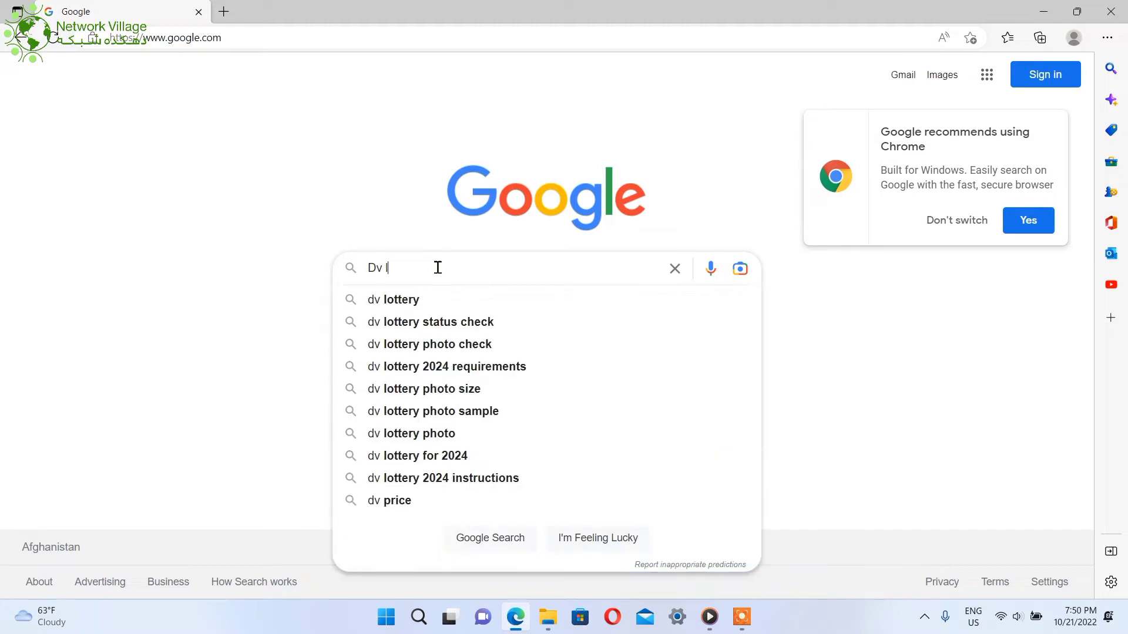
{"action": "key", "text": "BackSpace"}
{"action": "key", "text": "BackSpace"}
{"action": "type", "text": "ttery "}
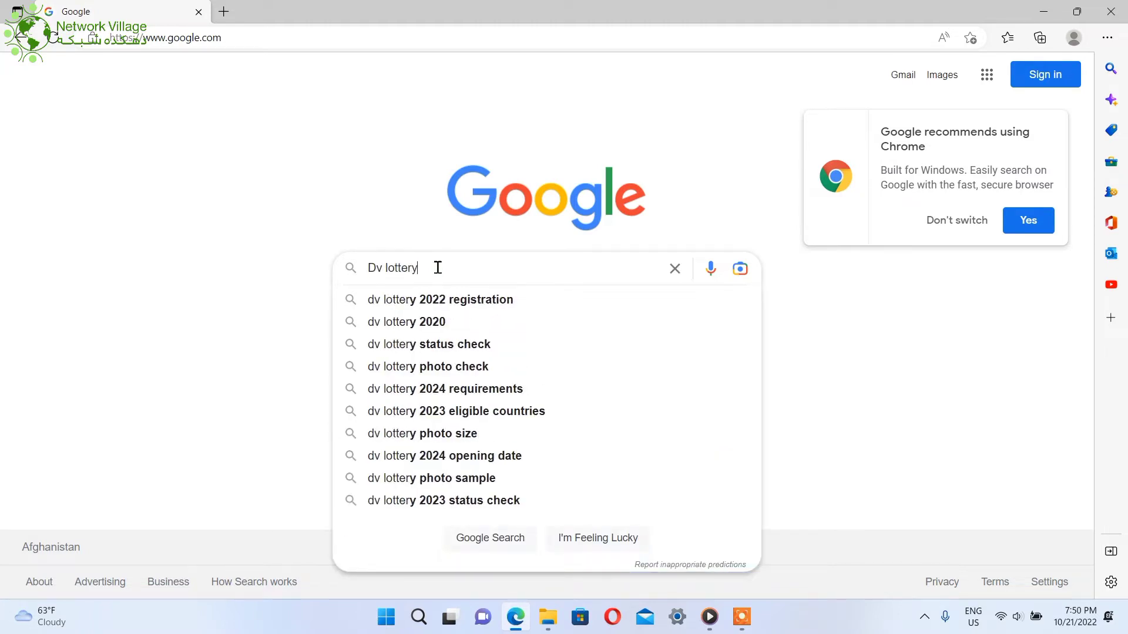
{"action": "type", "text": "pro"}
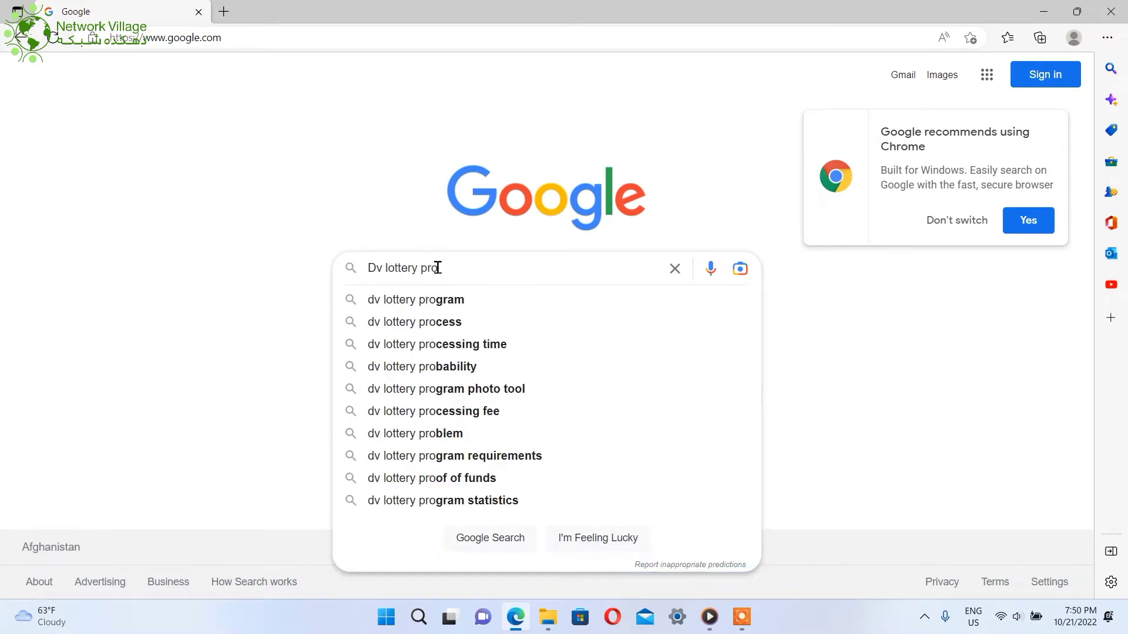
{"action": "left_click", "coordinate": [444, 299]}
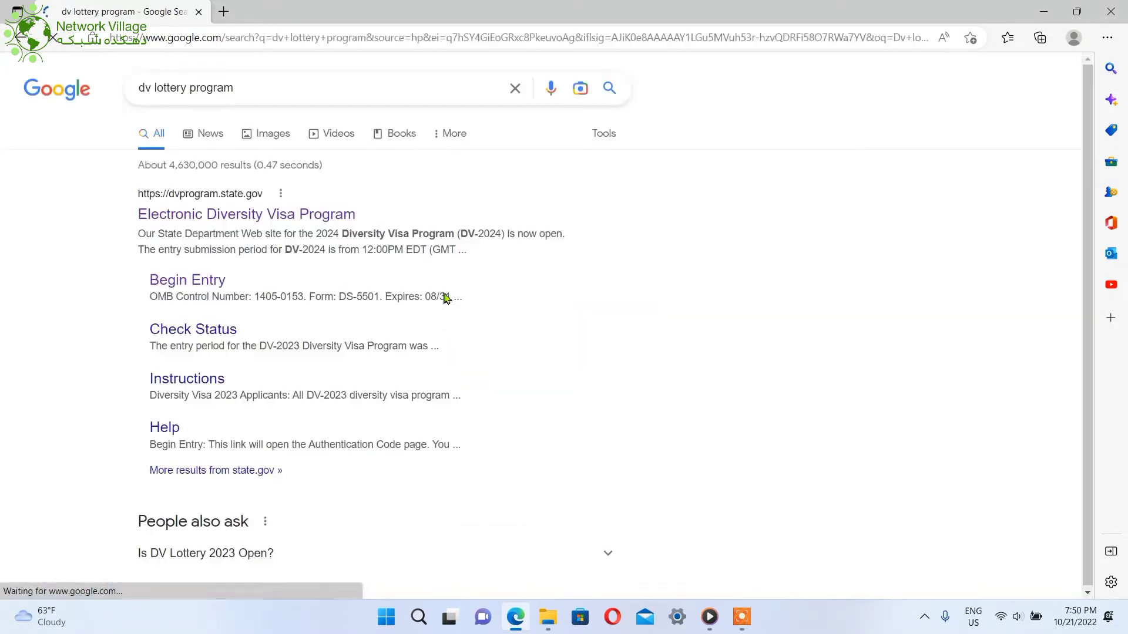
{"action": "left_click", "coordinate": [306, 223]}
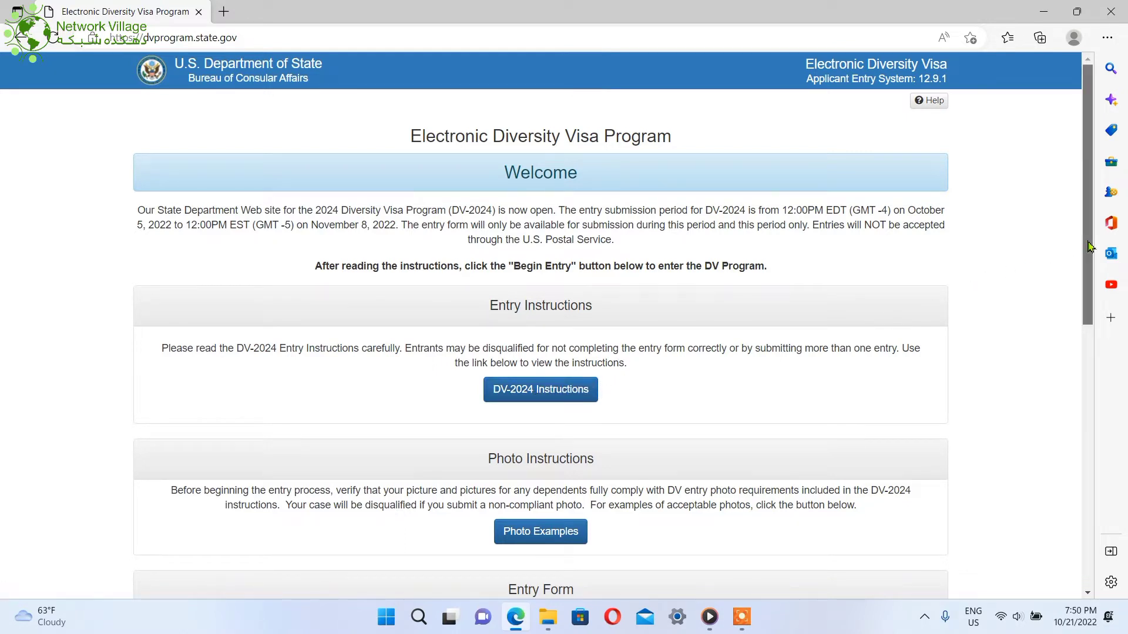
Scroll the DV-2024 welcome page down to the Entry Form section and Begin Entry button
{"action": "left_click_drag", "start_coordinate": [1087, 241], "coordinate": [1101, 353]}
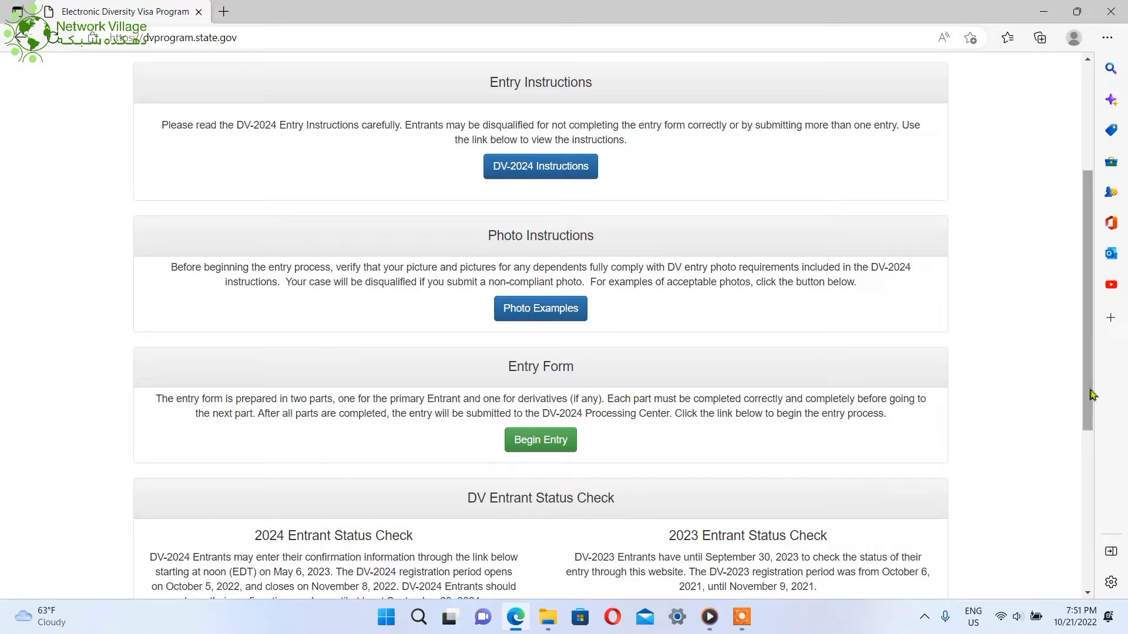
{"action": "scroll", "coordinate": [1091, 393], "scroll_direction": "down", "scroll_amount": 2}
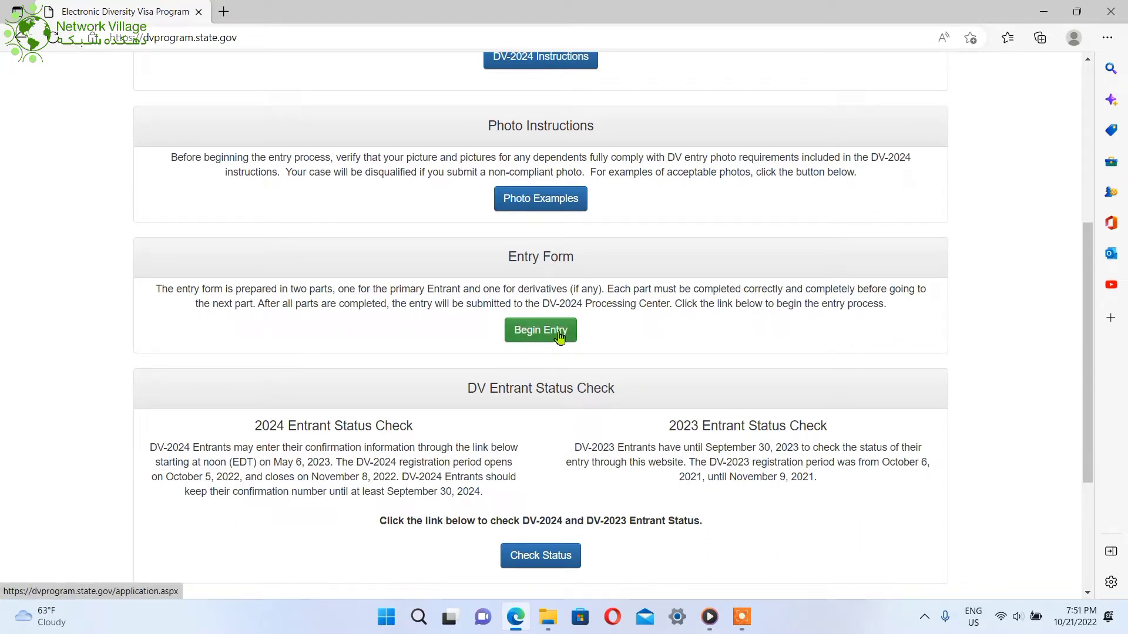
Begin a new DV-2024 entry and submit the displayed authentication code
{"action": "left_click", "coordinate": [559, 338]}
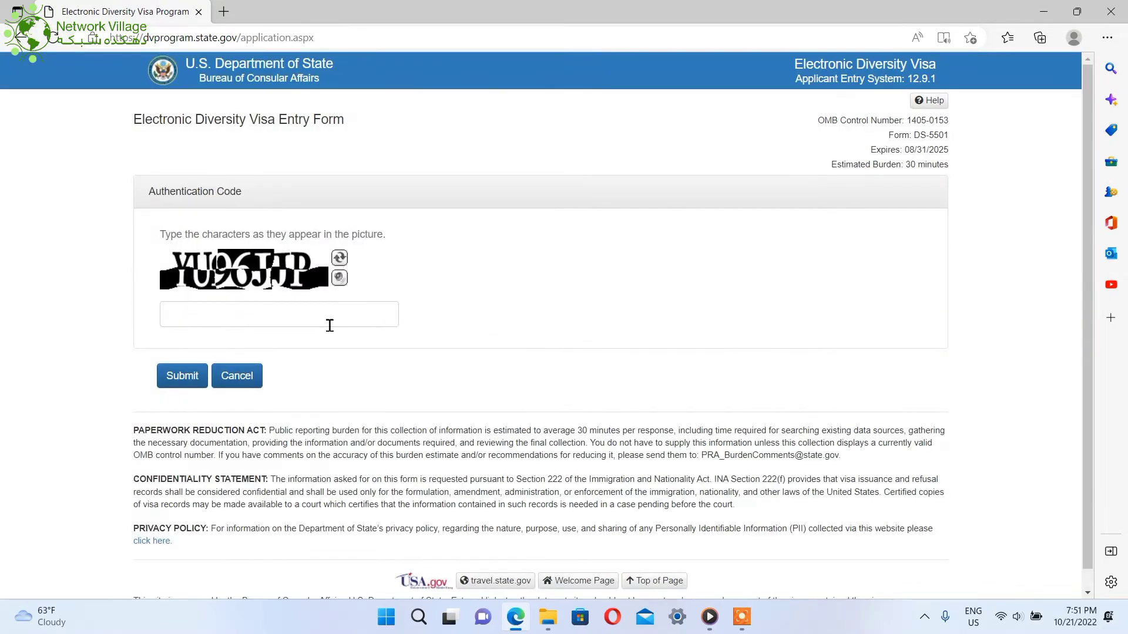
{"action": "left_click", "coordinate": [292, 324]}
{"action": "type", "text": "Y"}
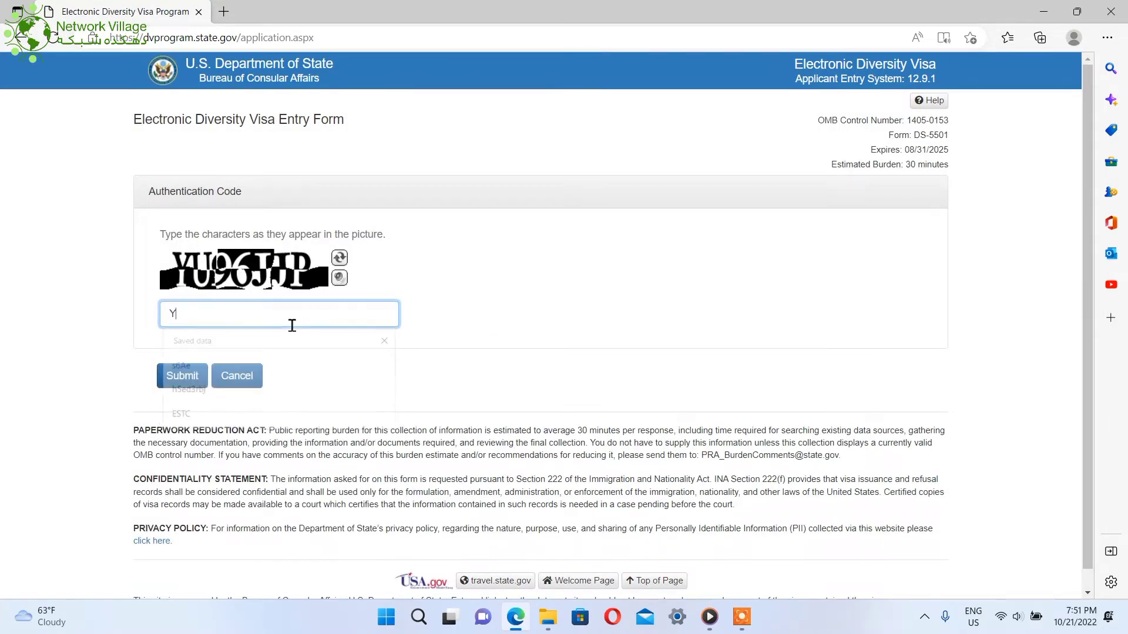
{"action": "type", "text": "U"}
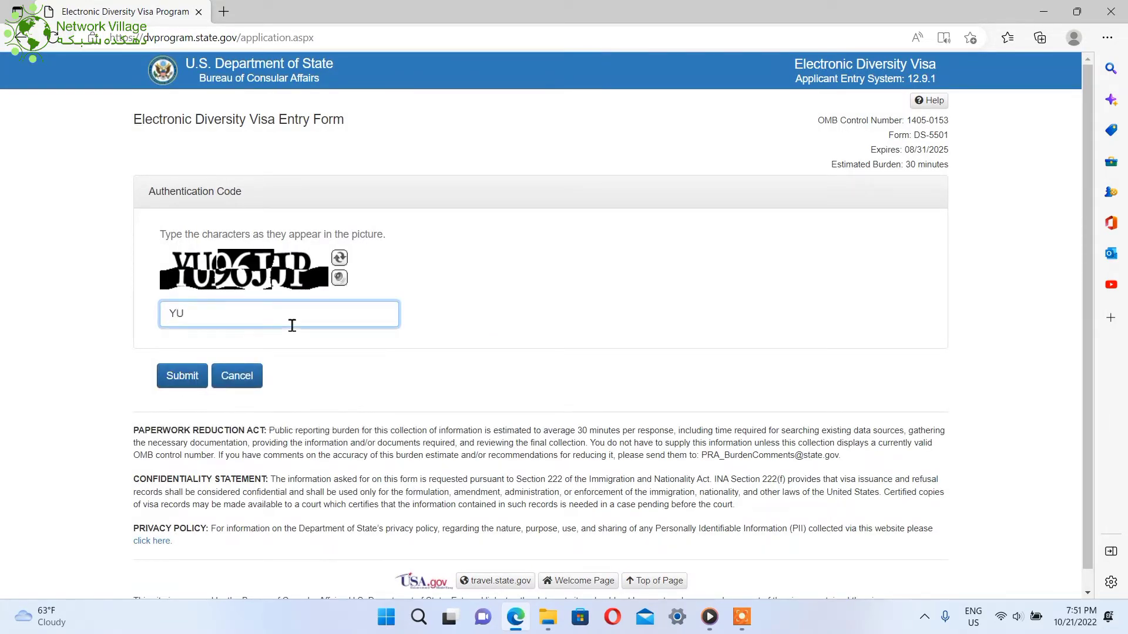
{"action": "type", "text": "96JJP"}
{"action": "left_click", "coordinate": [192, 379]}
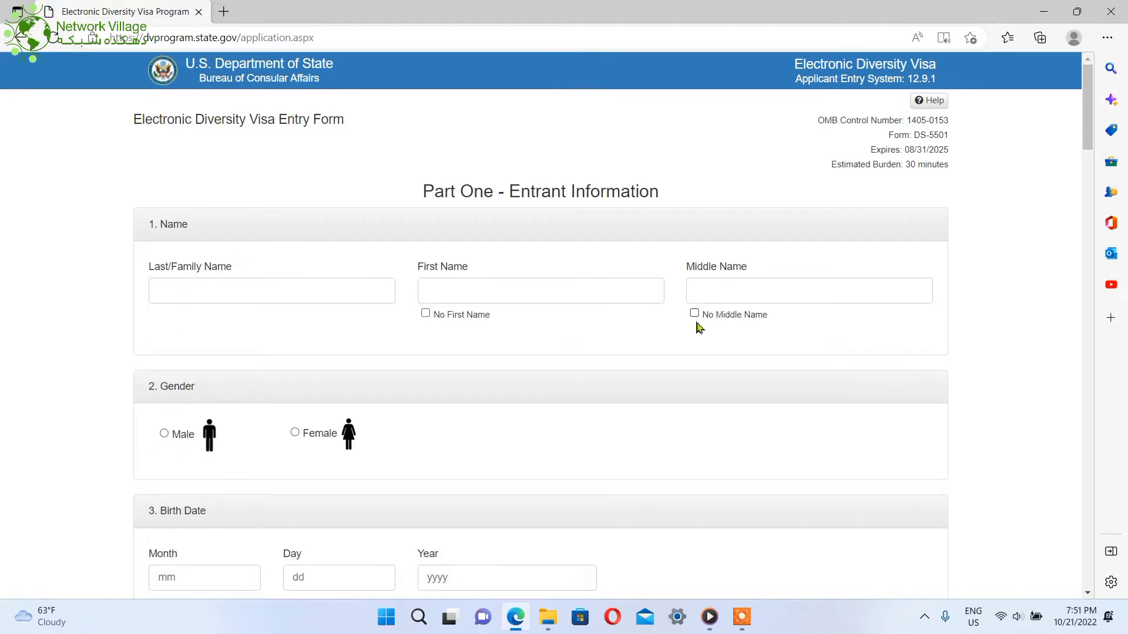
Enter the entrant's last and first names in capitals and tick No Middle Name
{"action": "left_click", "coordinate": [342, 287]}
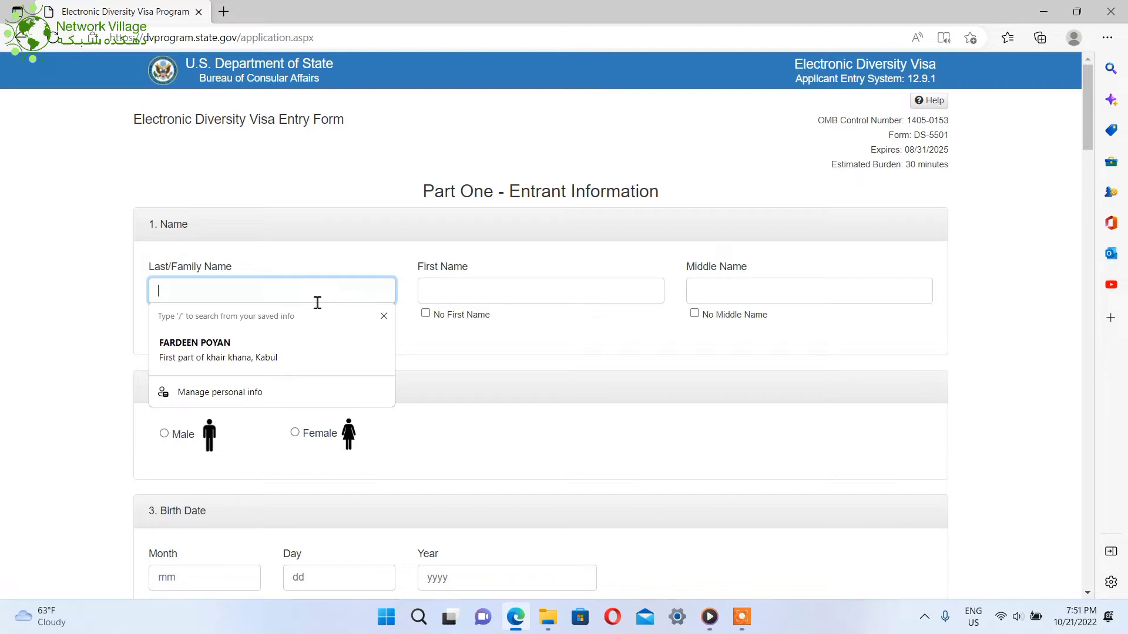
{"action": "left_click", "coordinate": [281, 246]}
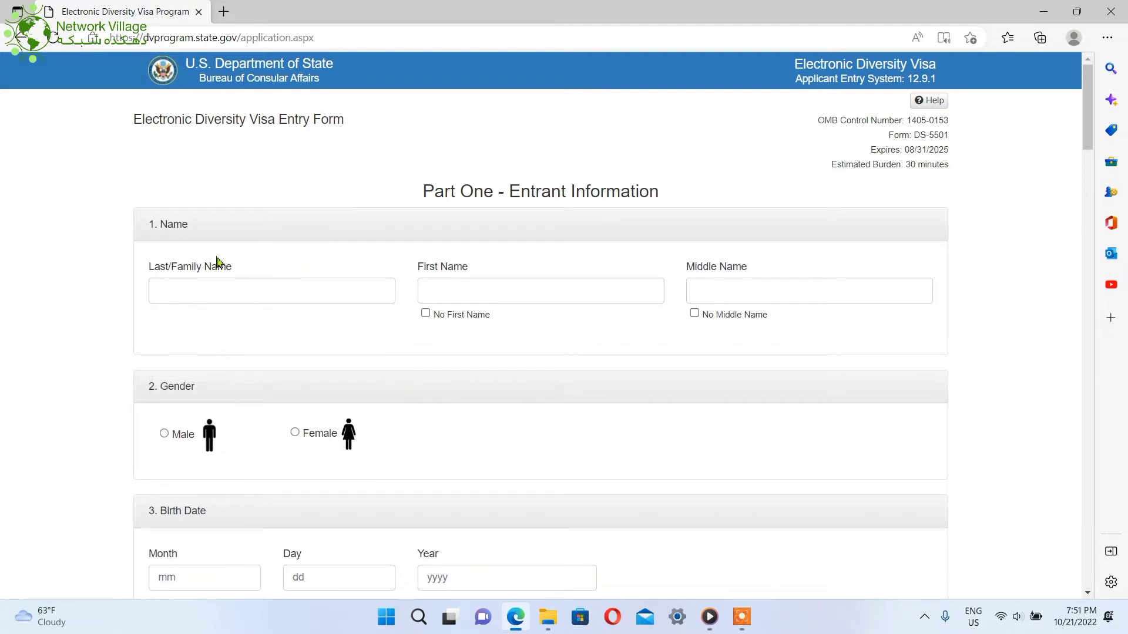
{"action": "left_click", "coordinate": [330, 298]}
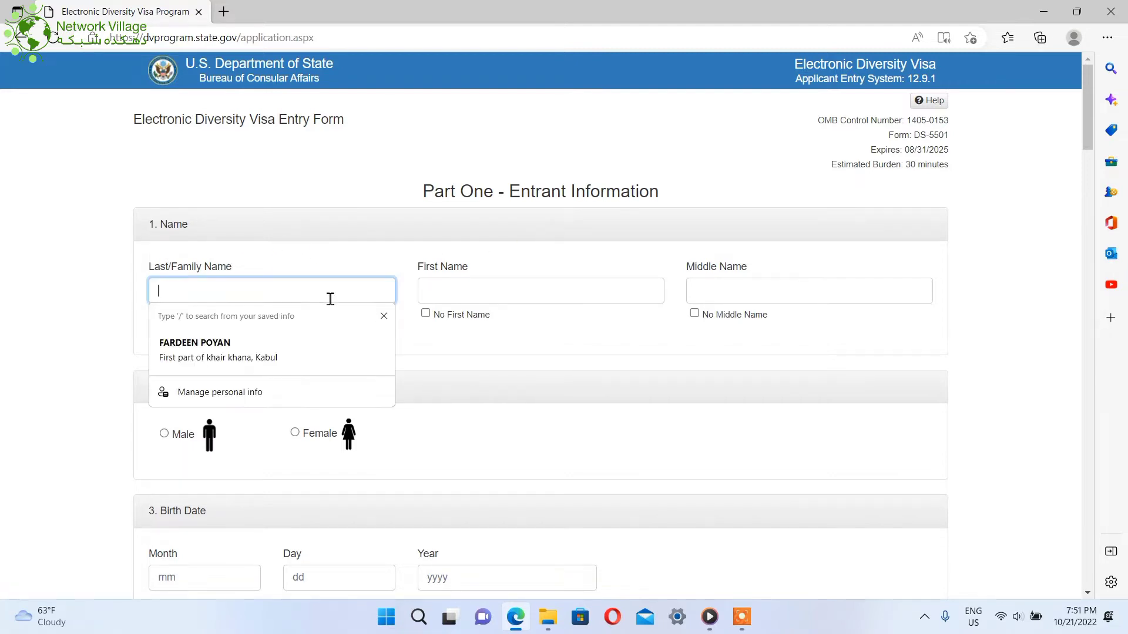
{"action": "type", "text": "mo"}
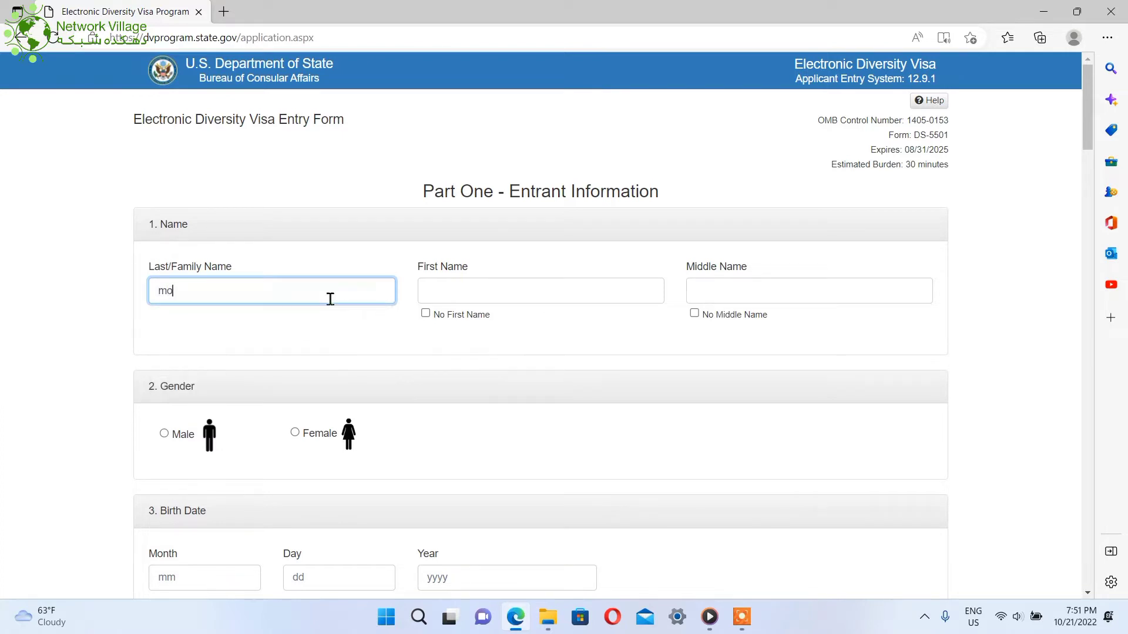
{"action": "key", "text": "BackSpace"}
{"action": "key", "text": "BackSpace"}
{"action": "left_click", "coordinate": [462, 301]}
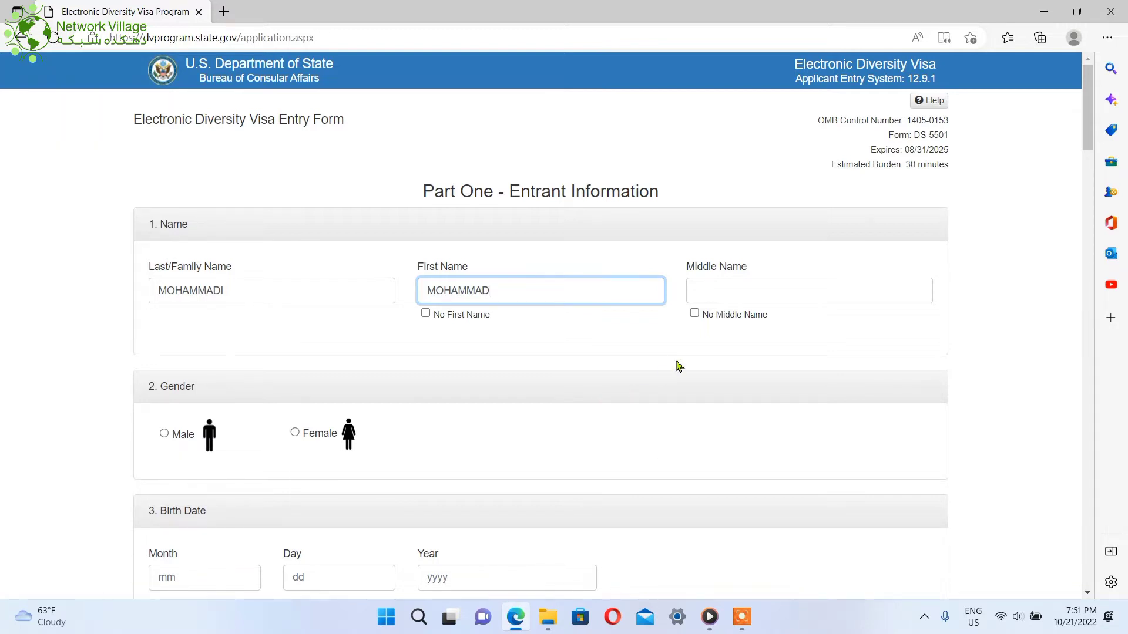
{"action": "left_click", "coordinate": [695, 313]}
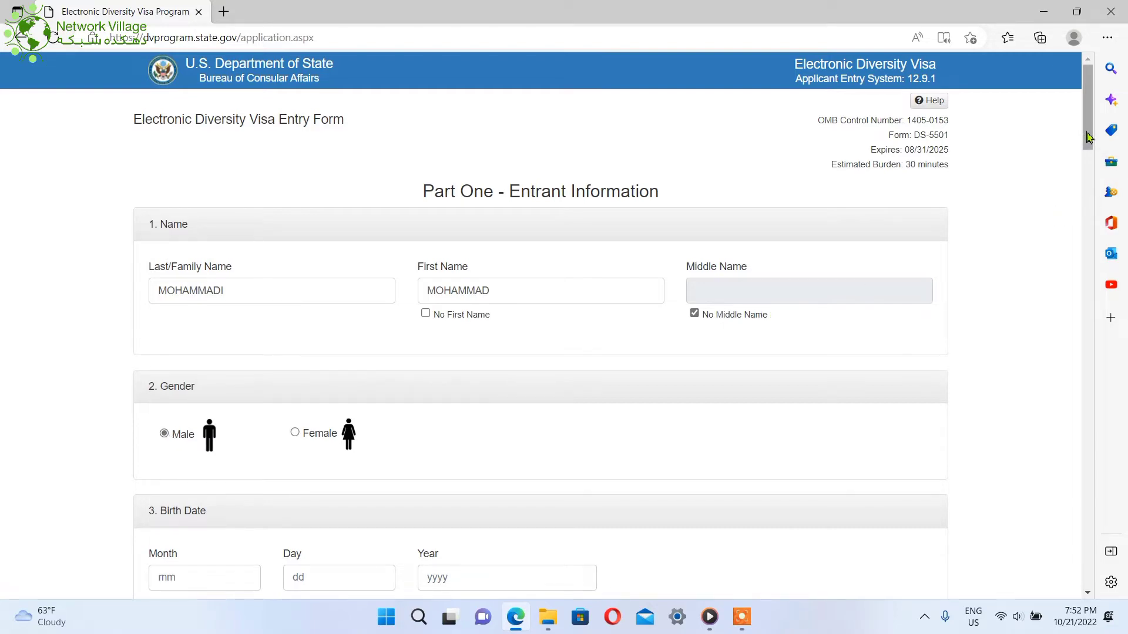
{"action": "left_click_drag", "start_coordinate": [1088, 136], "coordinate": [1096, 206]}
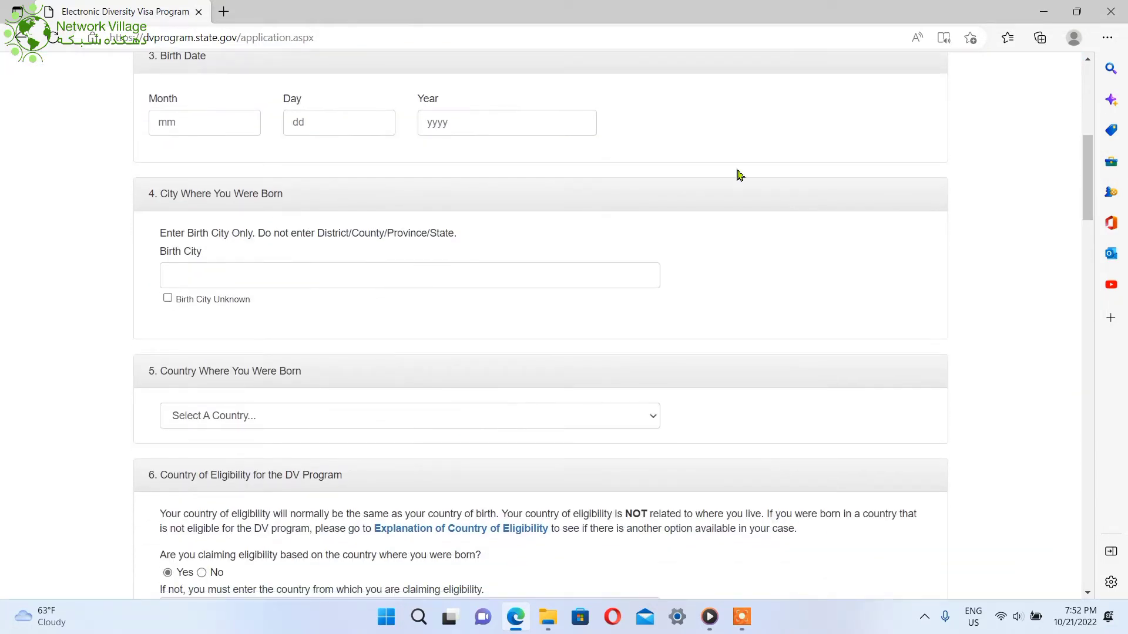
{"action": "left_click", "coordinate": [239, 129]}
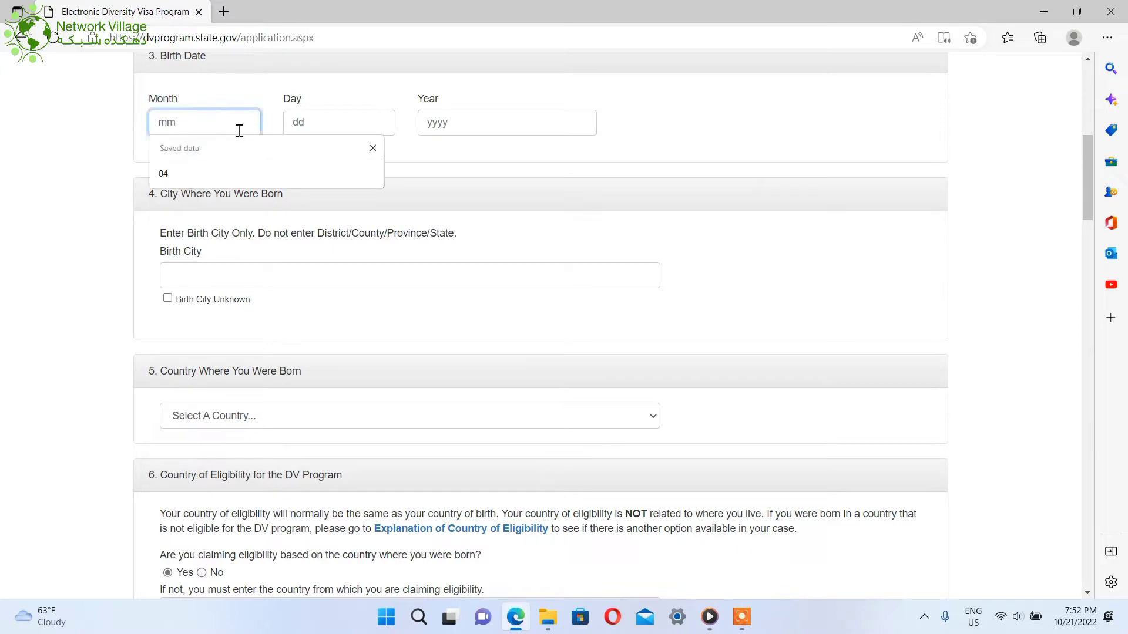
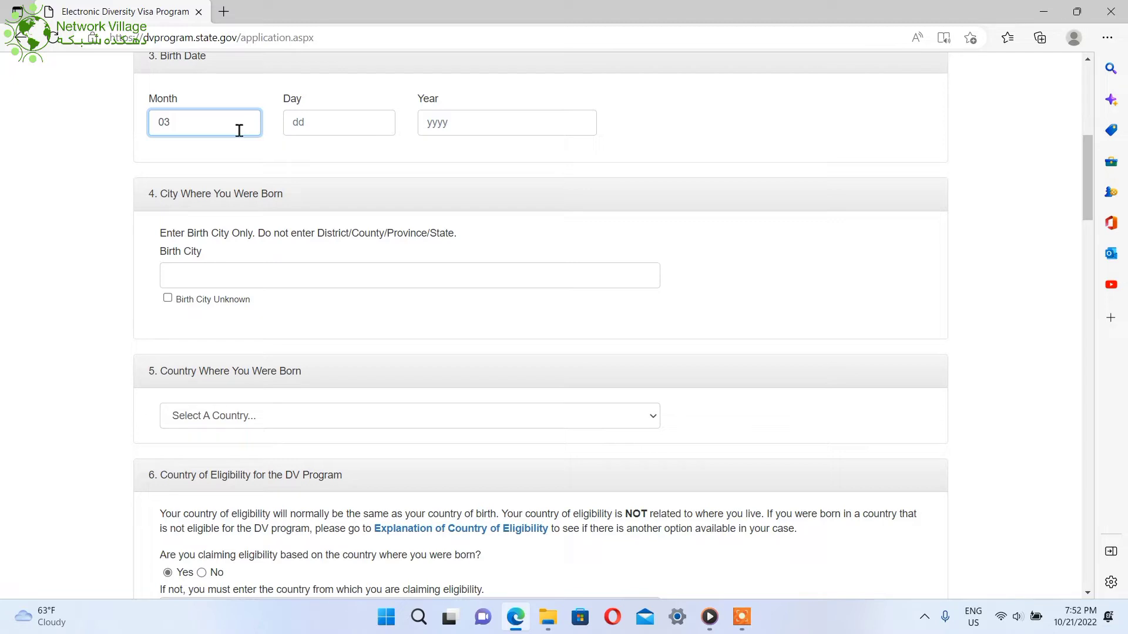
{"action": "left_click", "coordinate": [317, 135]}
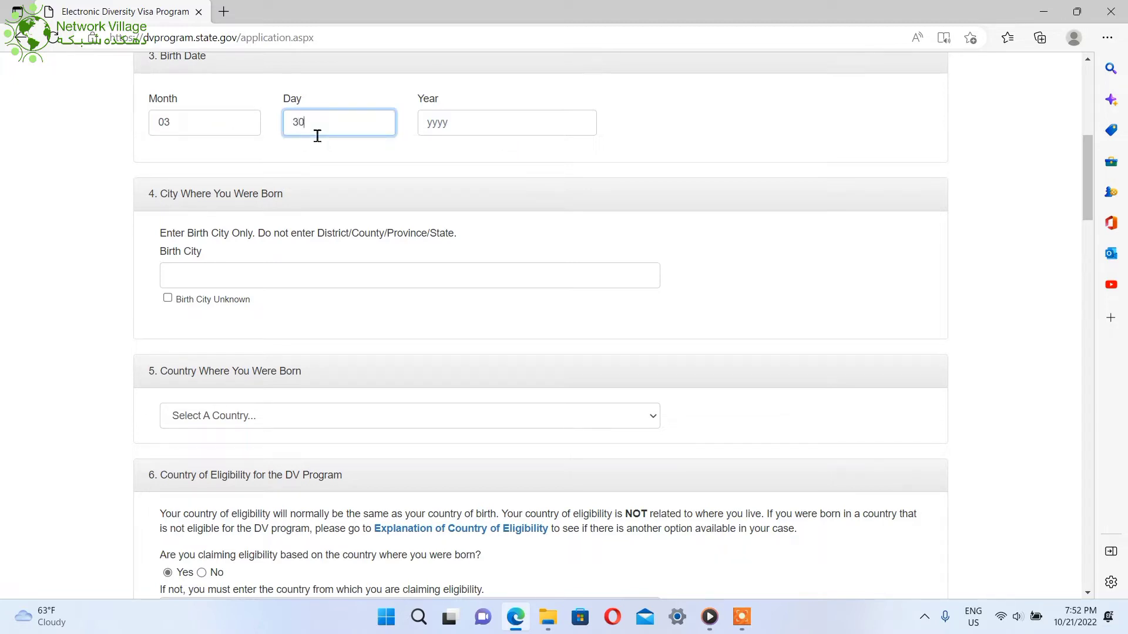
{"action": "left_click", "coordinate": [438, 129]}
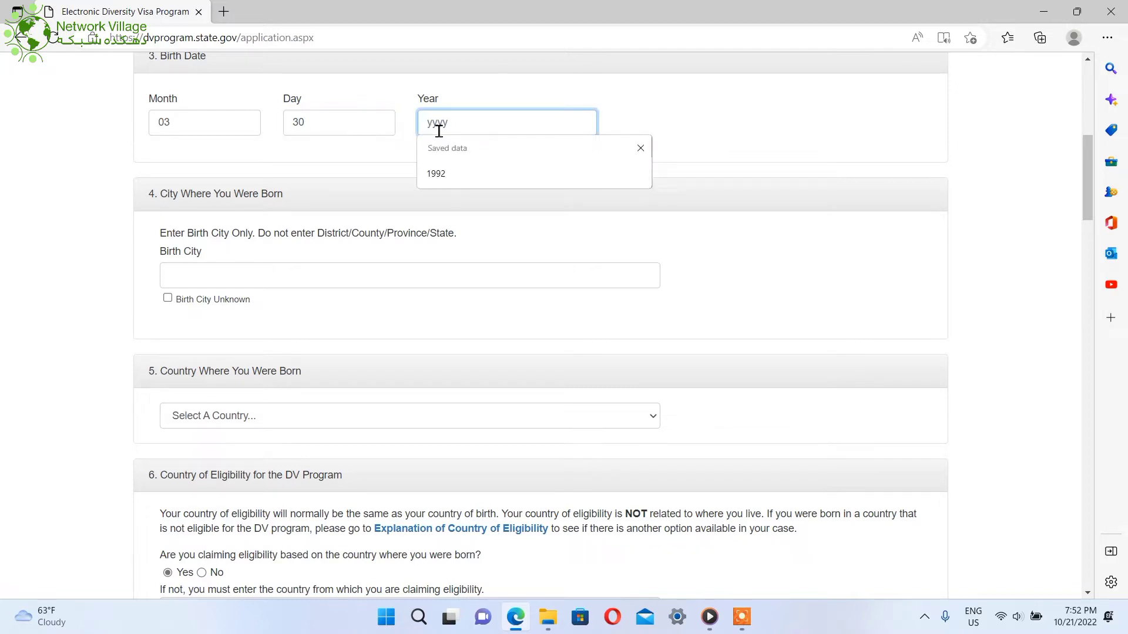
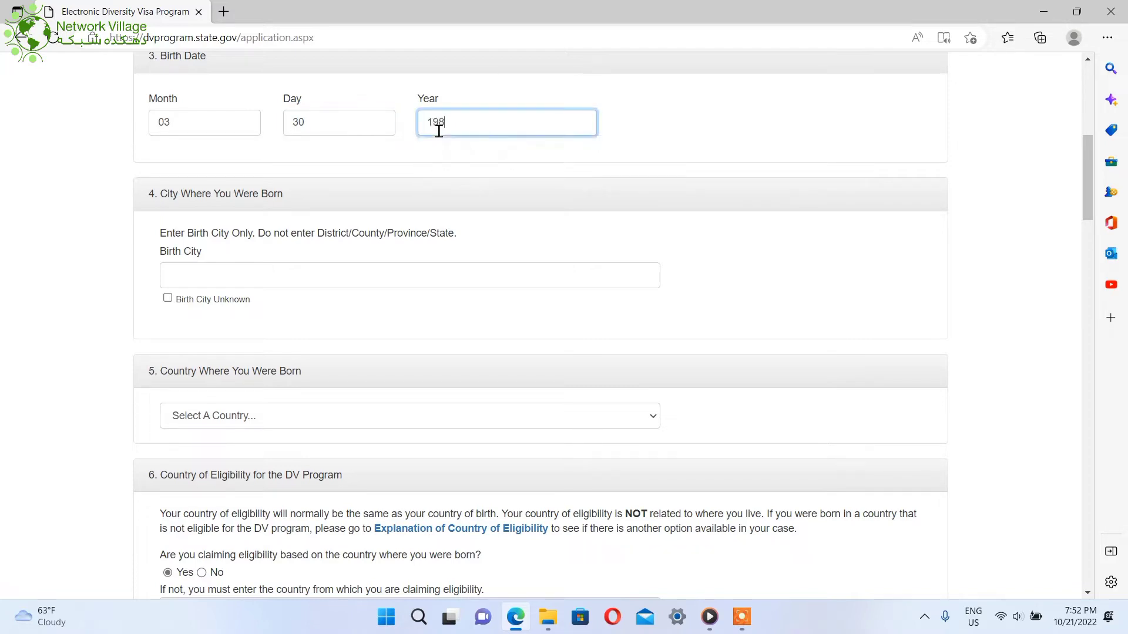
Set the birth city to Kapisa and the country of birth to Afghanistan
{"action": "left_click", "coordinate": [256, 279]}
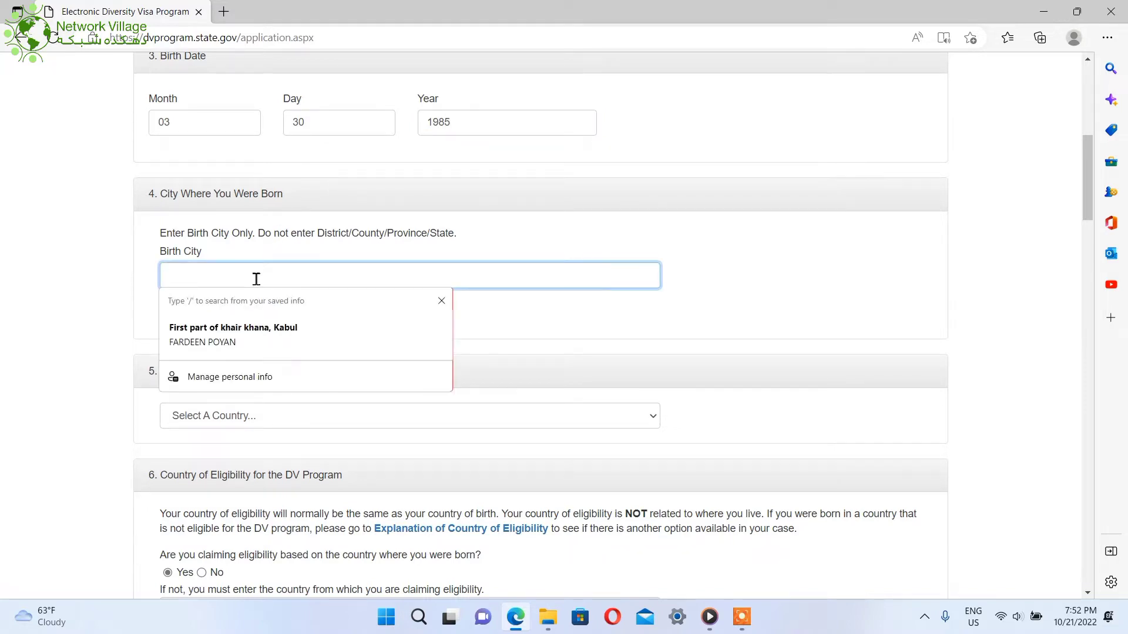
{"action": "type", "text": "KABU"}
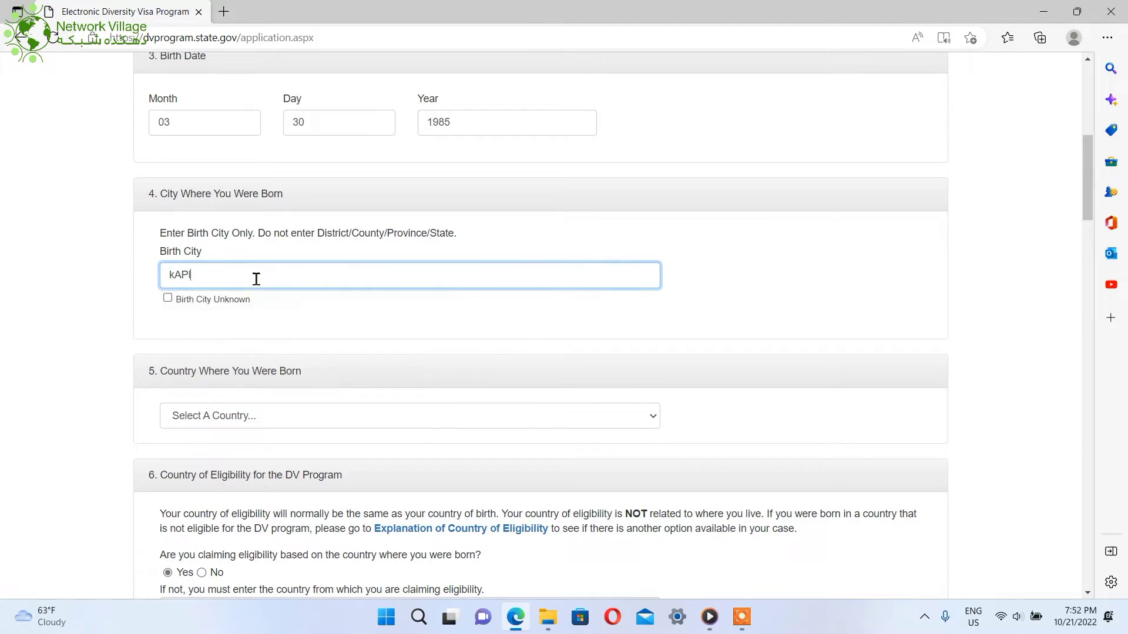
{"action": "key", "text": "BackSpace"}
{"action": "key", "text": "BackSpace"}
{"action": "key", "text": "BackSpace"}
{"action": "key", "text": "BackSpace"}
{"action": "type", "text": "Ka"}
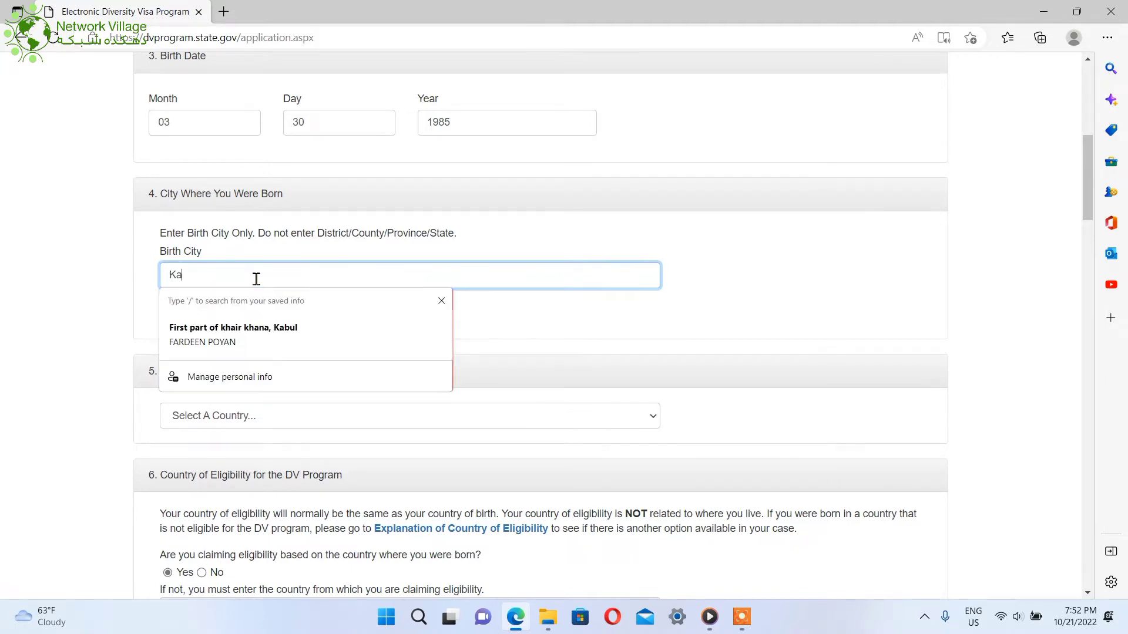
{"action": "type", "text": "pisa"}
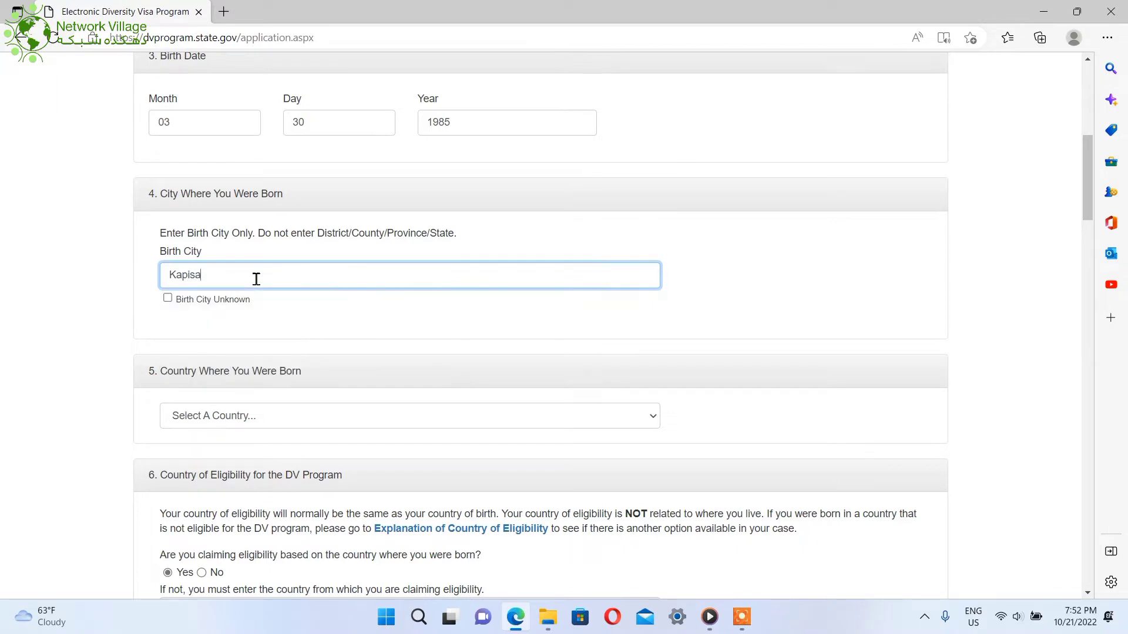
{"action": "left_click", "coordinate": [213, 418]}
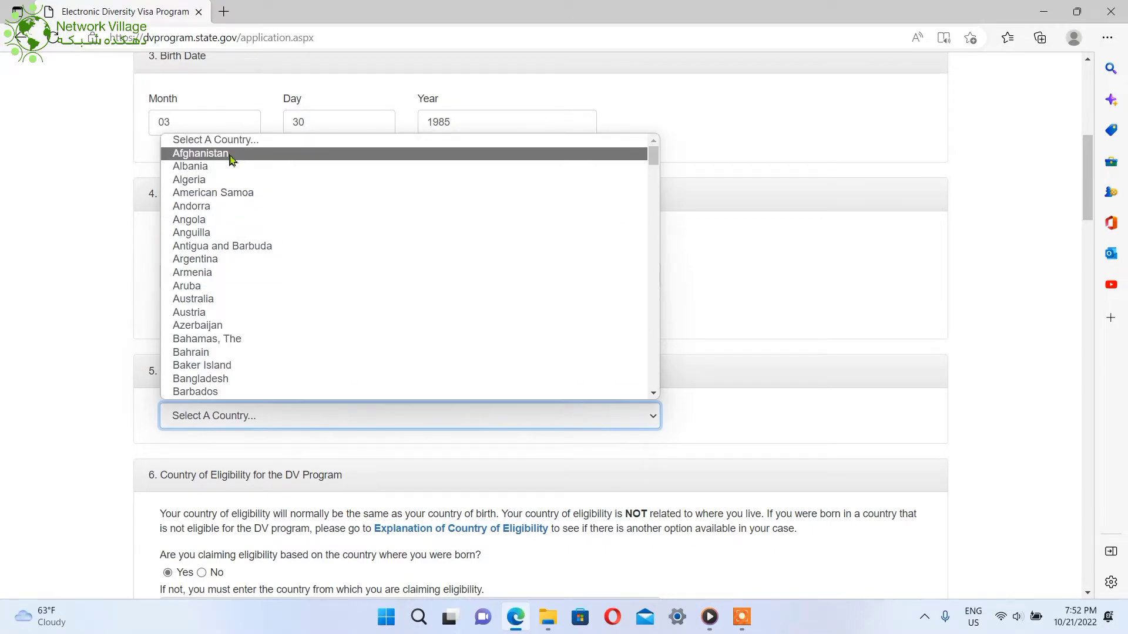
{"action": "left_click", "coordinate": [230, 155]}
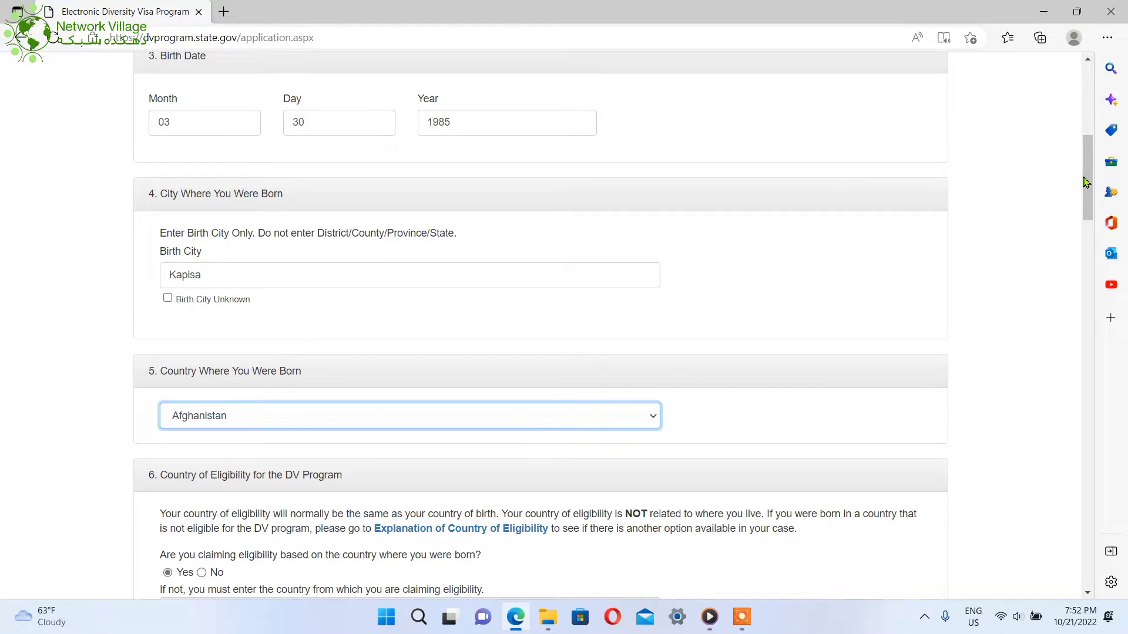
{"action": "left_click_drag", "start_coordinate": [1084, 180], "coordinate": [1090, 231]}
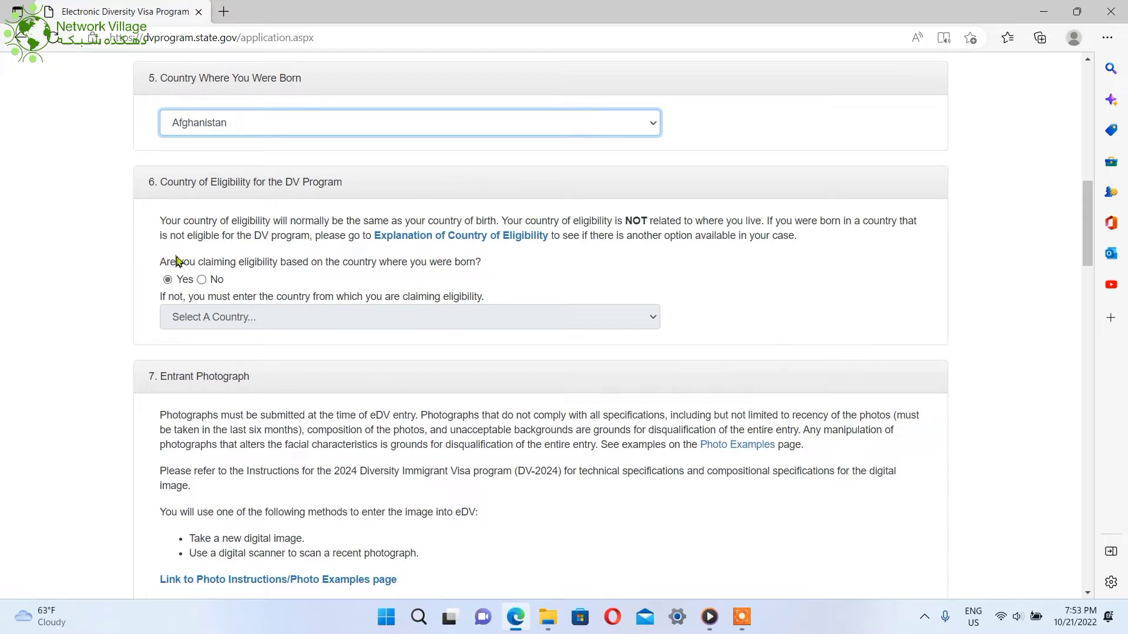
{"action": "left_click_drag", "start_coordinate": [164, 262], "coordinate": [479, 262]}
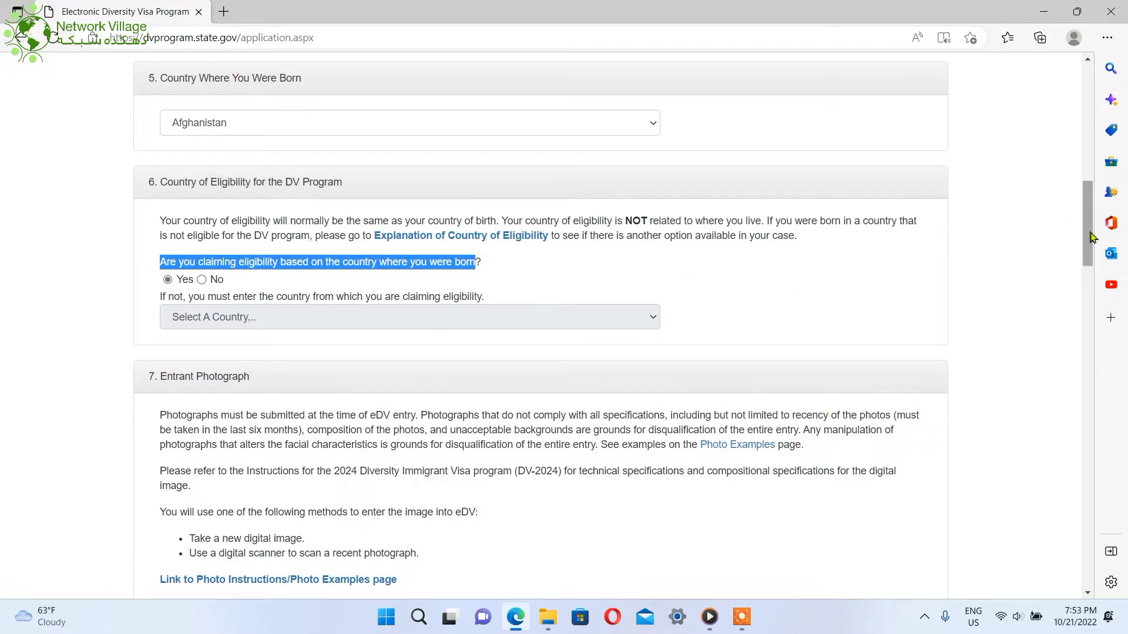
{"action": "left_click_drag", "start_coordinate": [1088, 240], "coordinate": [1093, 286]}
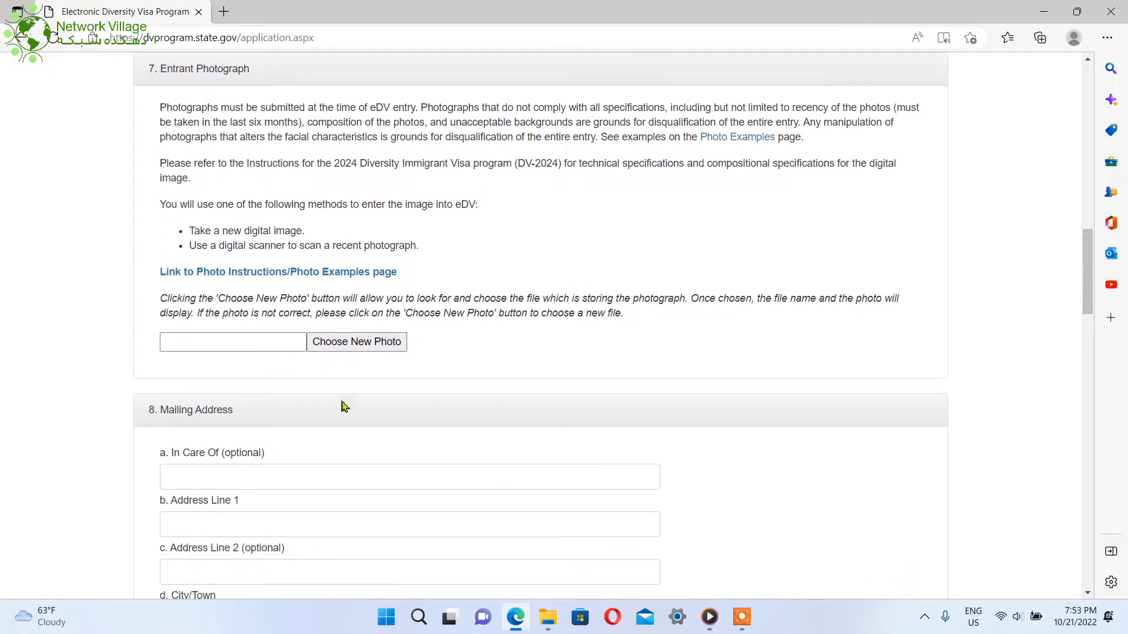
Upload ok.jpg from the Pictures folder as the entrant photograph
{"action": "left_click", "coordinate": [339, 344]}
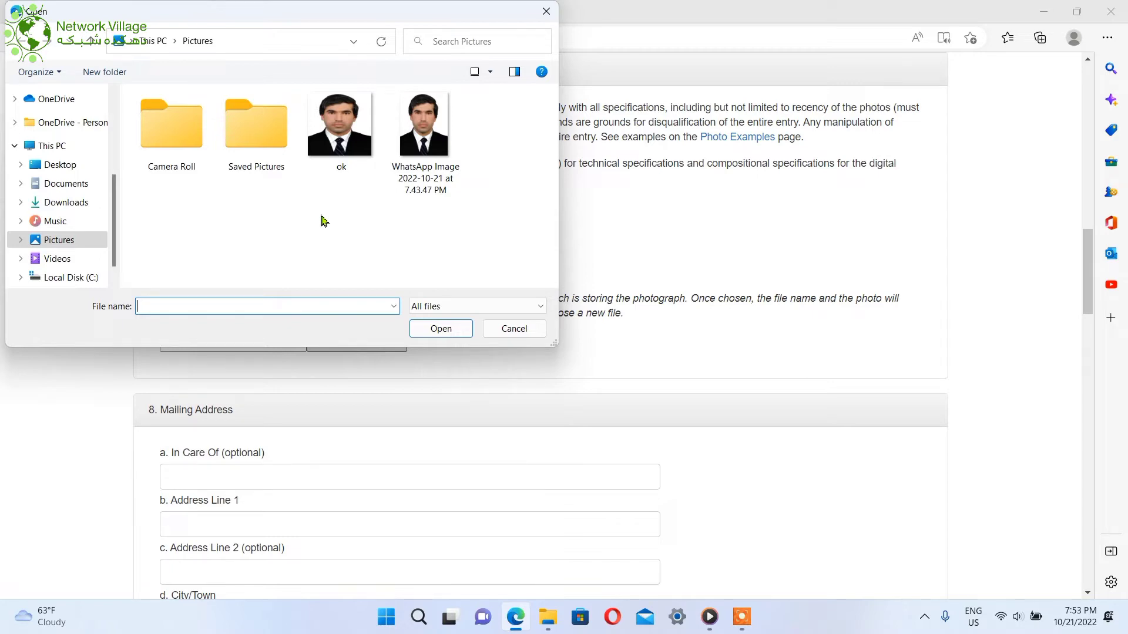
{"action": "left_click", "coordinate": [339, 126]}
{"action": "left_click", "coordinate": [417, 333]}
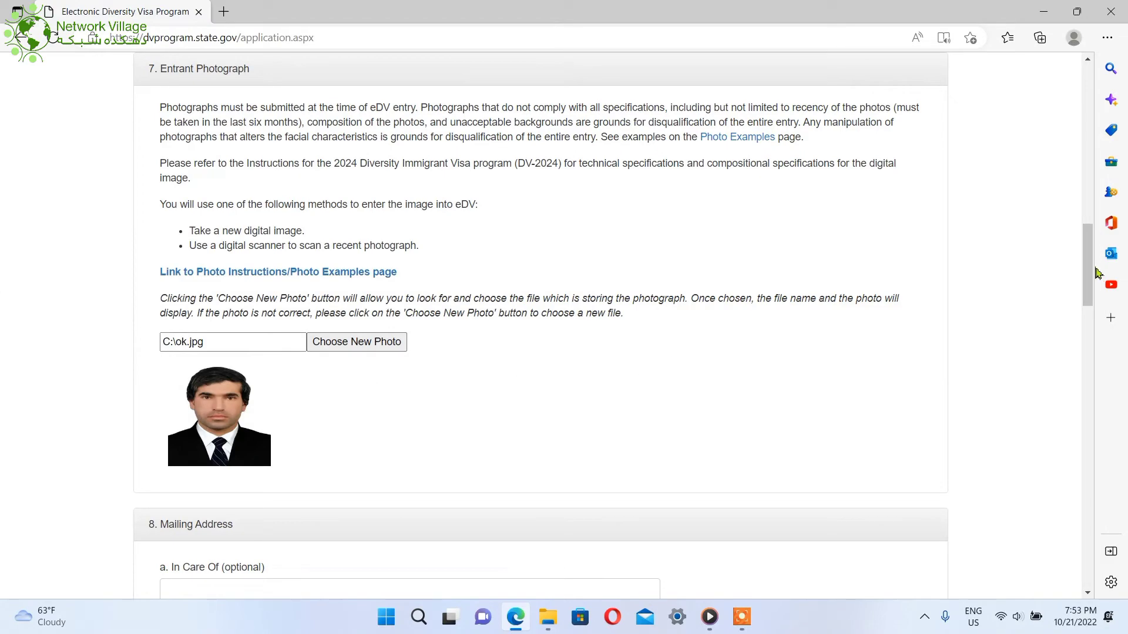
Enter the In Care Of name in the Mailing Address section
{"action": "scroll", "coordinate": [1096, 272], "scroll_direction": "down", "scroll_amount": 4}
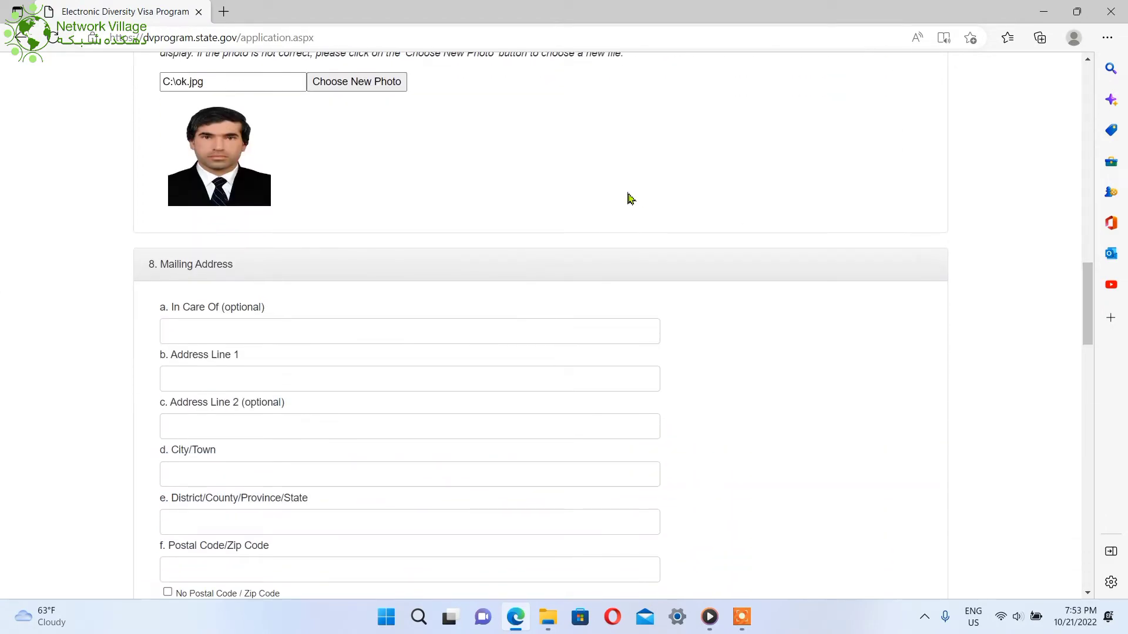
{"action": "left_click", "coordinate": [234, 342]}
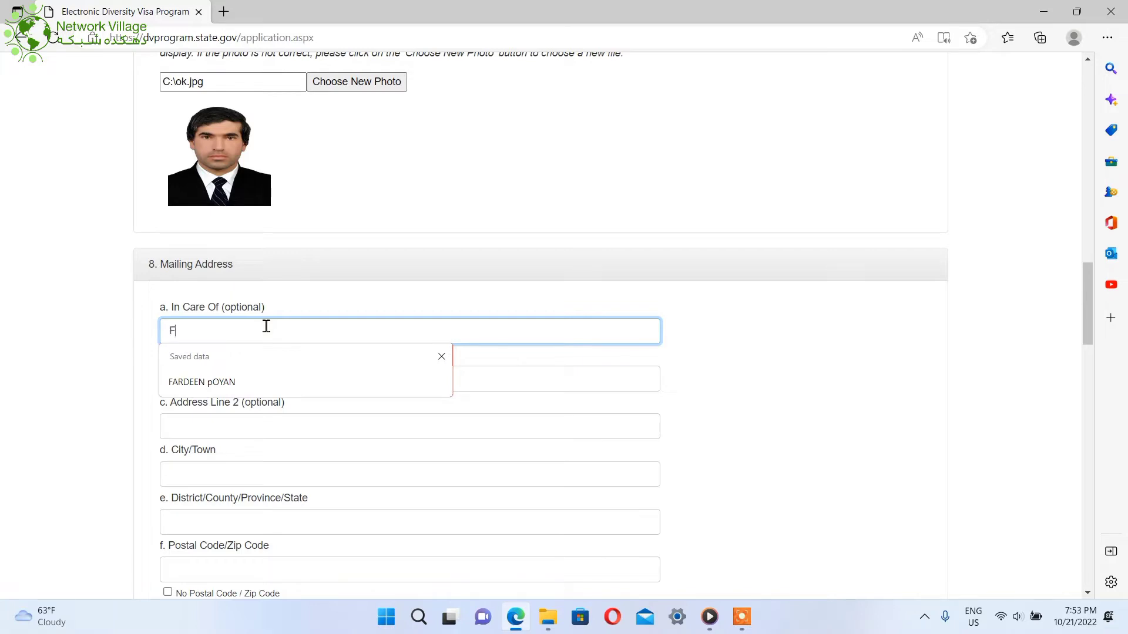
{"action": "key", "text": "BackSpace"}
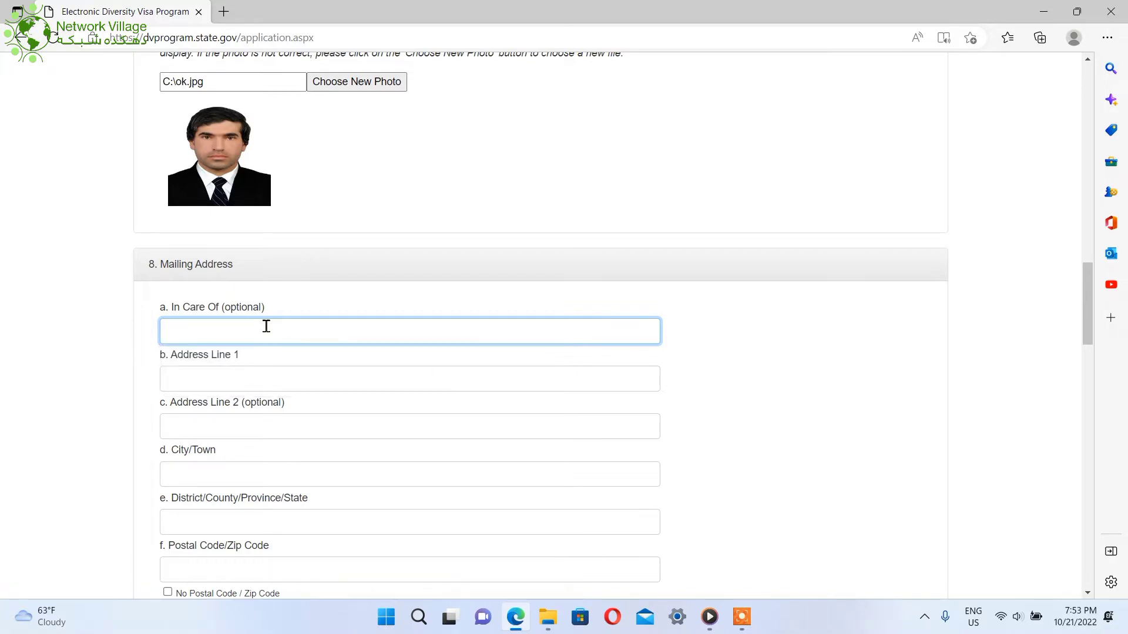
Fill in the first address line and the city/town of the mailing address
{"action": "left_click", "coordinate": [235, 376]}
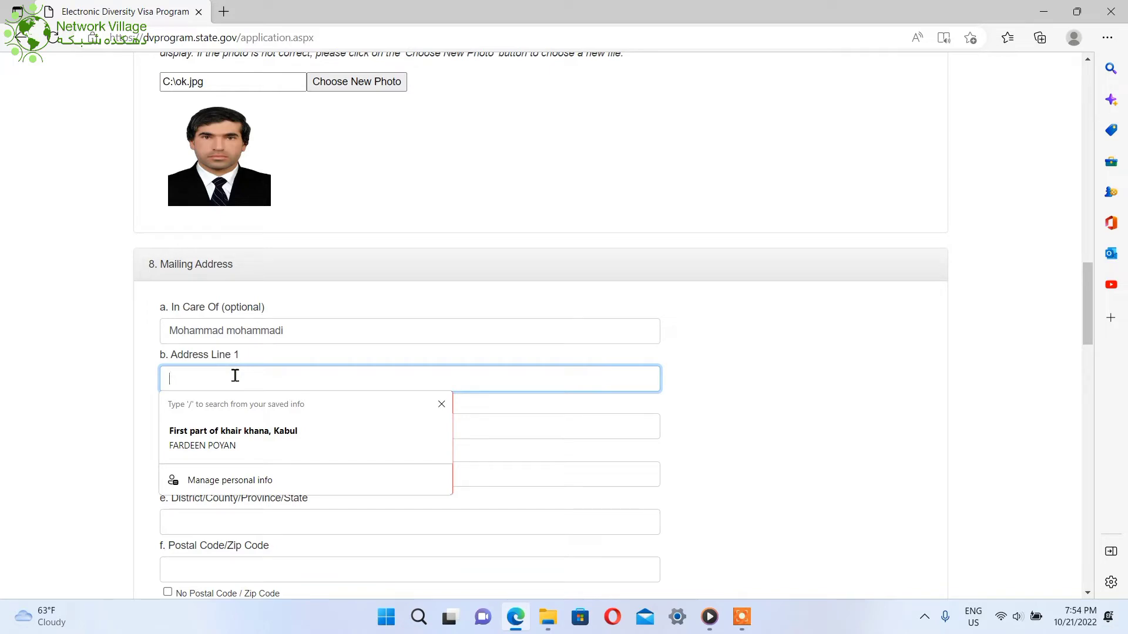
{"action": "key", "text": "BackSpace"}
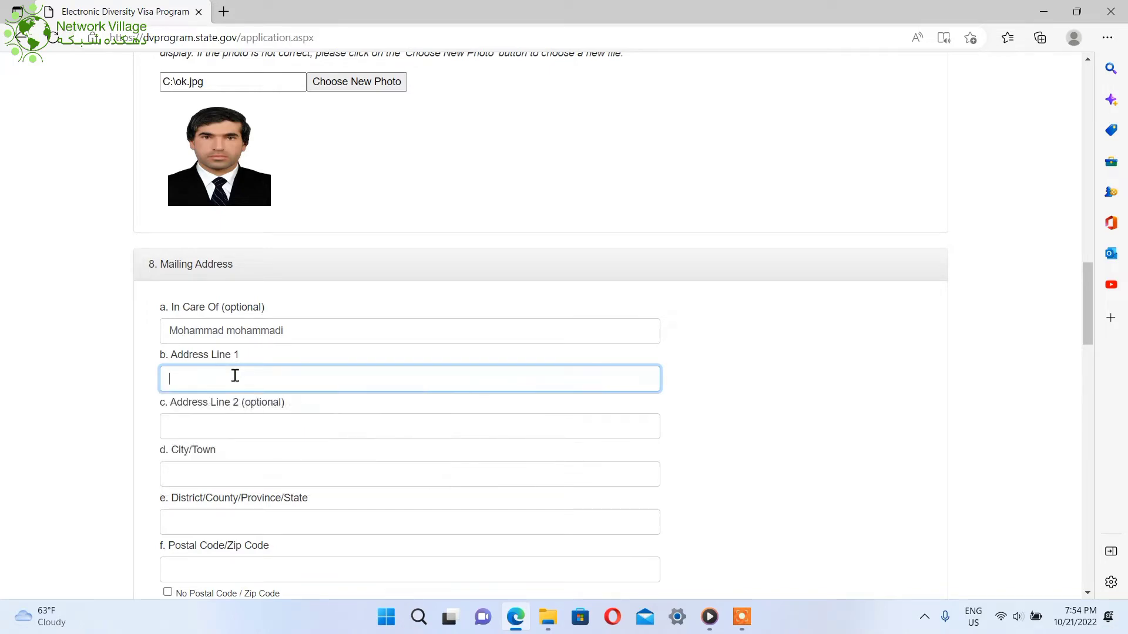
{"action": "type", "text": "Firs"}
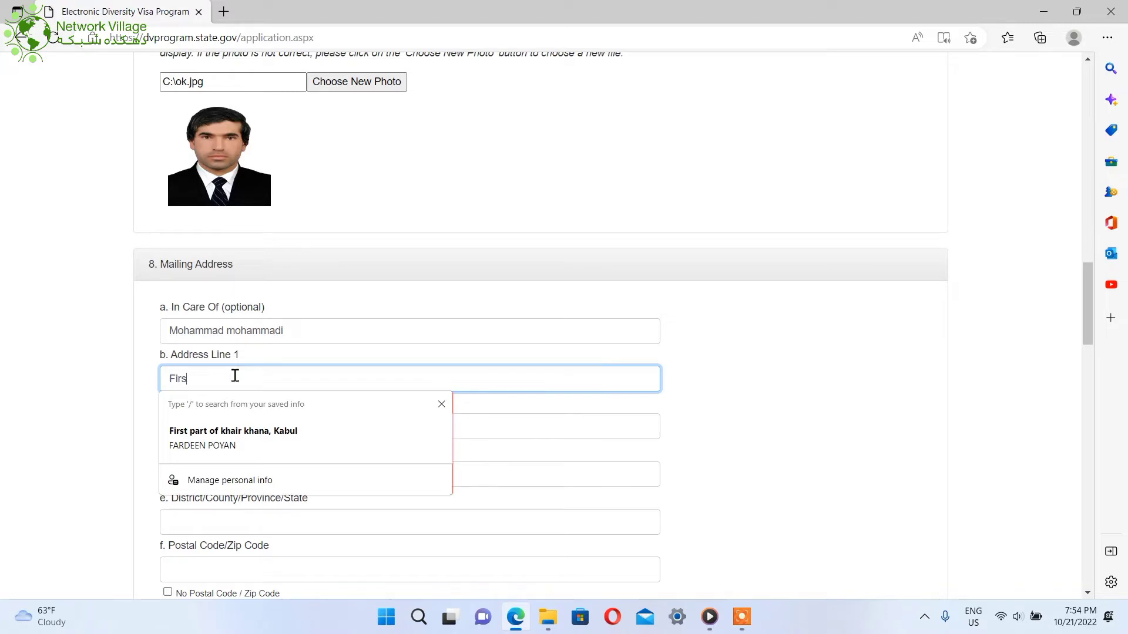
{"action": "type", "text": "t part of Jo"}
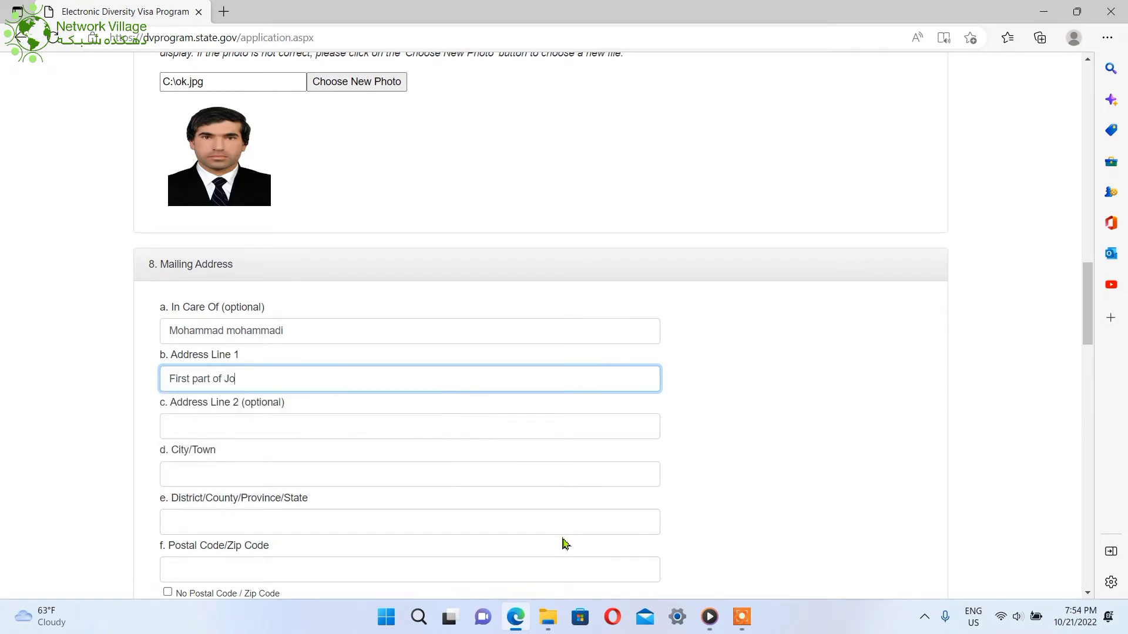
{"action": "key", "text": "BackSpace"}
{"action": "key", "text": "BackSpace"}
{"action": "type", "text": "Kohestan"}
{"action": "left_click", "coordinate": [257, 479]}
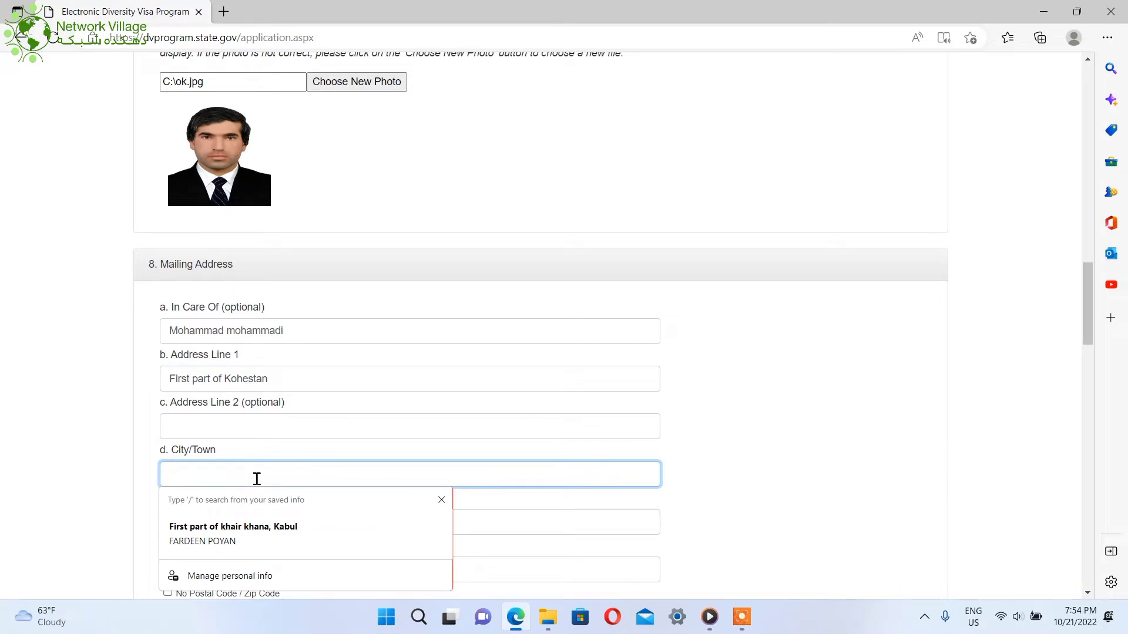
{"action": "type", "text": "Kapisa"}
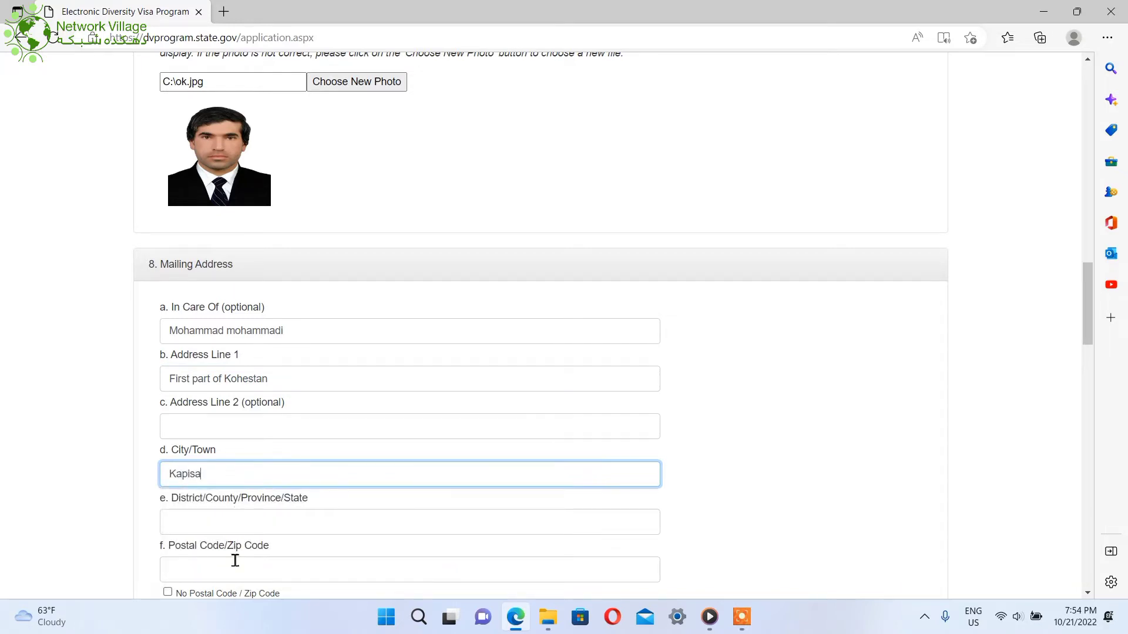
{"action": "left_click", "coordinate": [249, 528]}
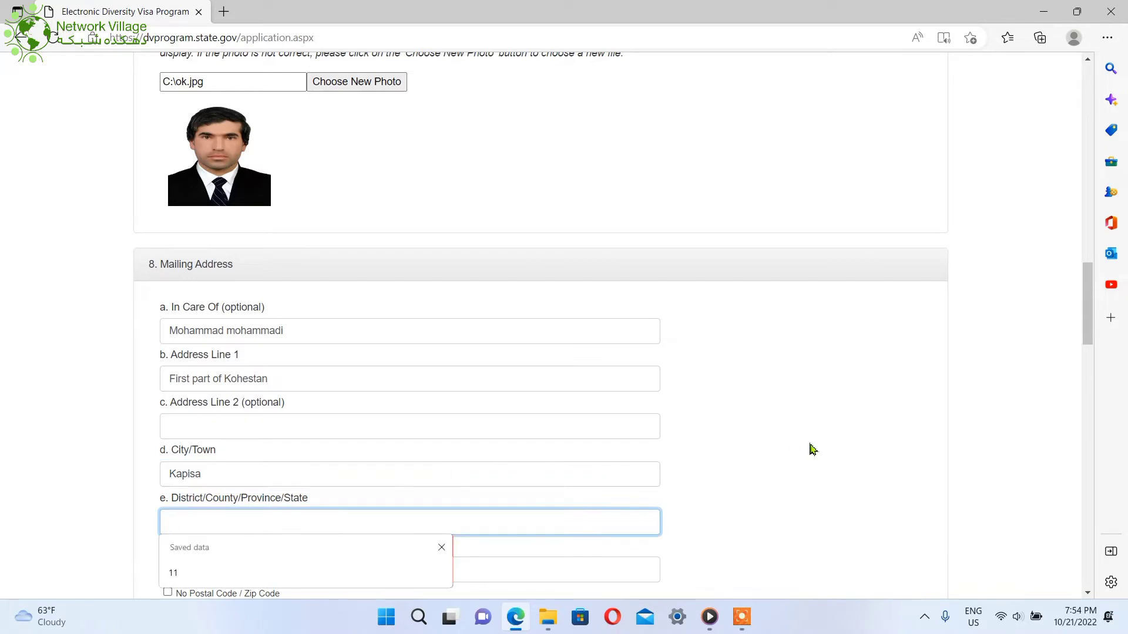
Tick No Postal Code and set the mailing address country to Afghanistan
{"action": "scroll", "coordinate": [1090, 336], "scroll_direction": "down", "scroll_amount": 1}
{"action": "left_click_drag", "start_coordinate": [1090, 336], "coordinate": [1088, 382]}
{"action": "left_click", "coordinate": [233, 239]}
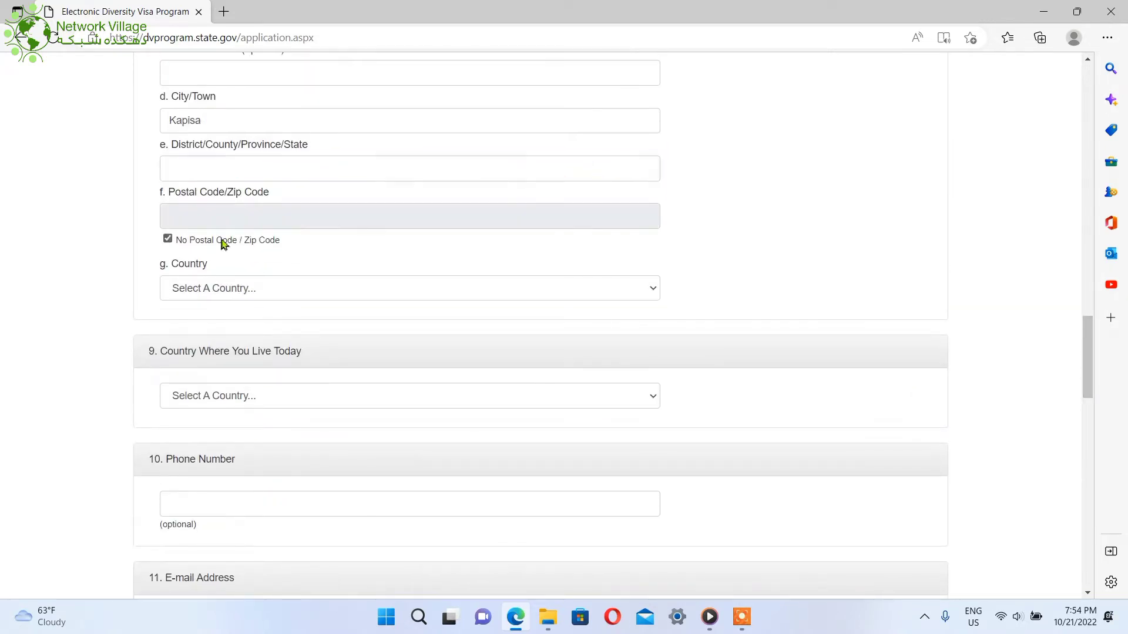
{"action": "left_click", "coordinate": [229, 289]}
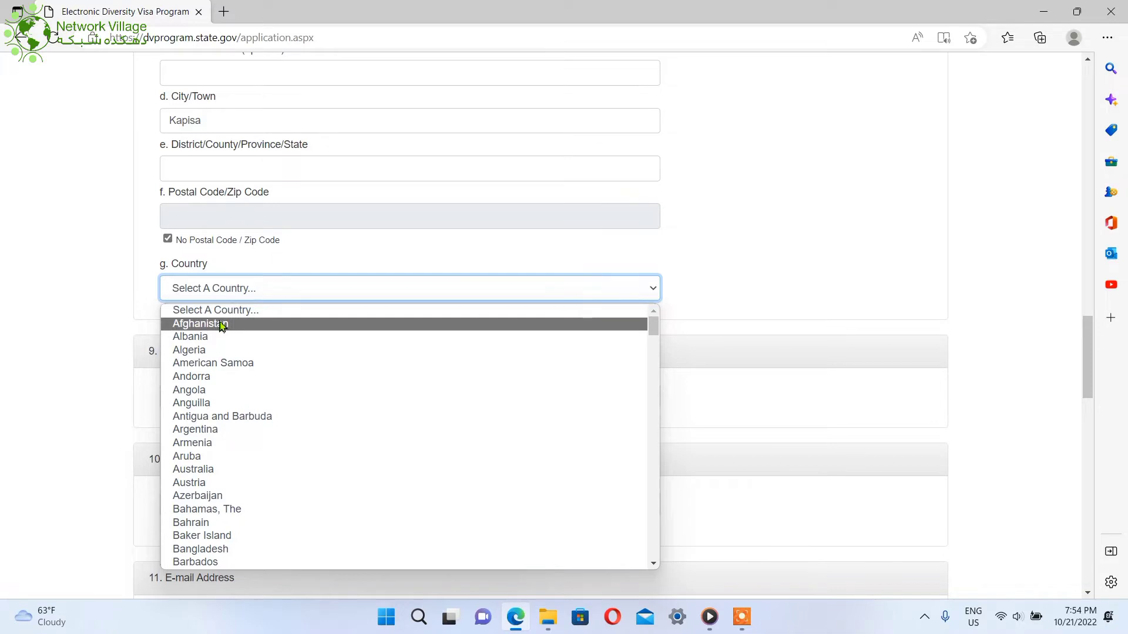
{"action": "left_click", "coordinate": [222, 327]}
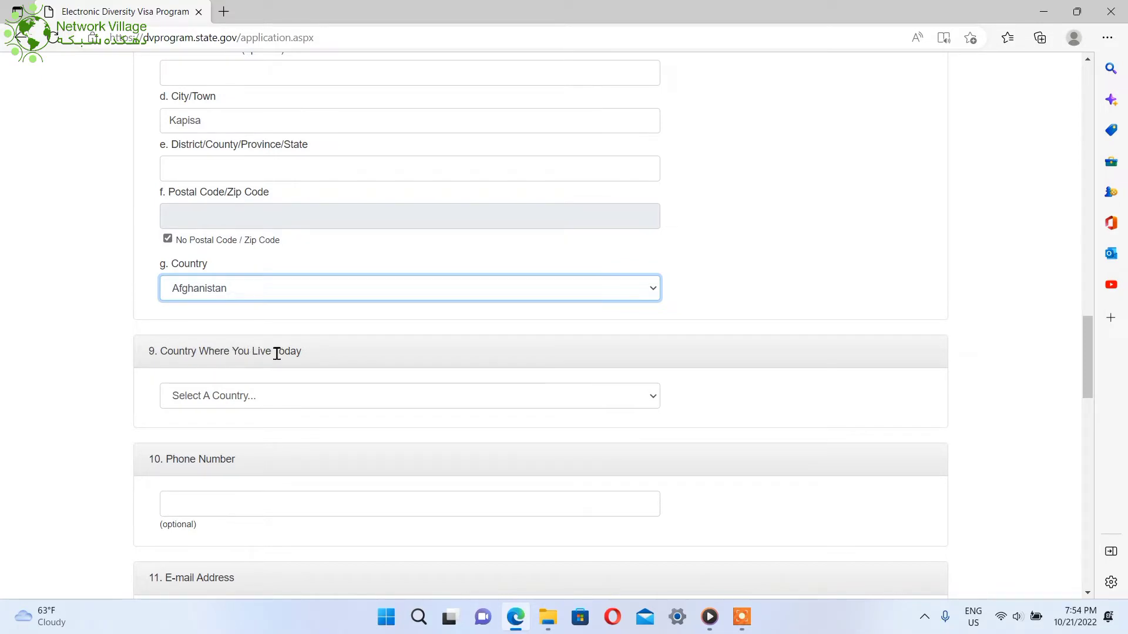
Set Country Where You Live Today to Afghanistan
{"action": "left_click", "coordinate": [265, 403]}
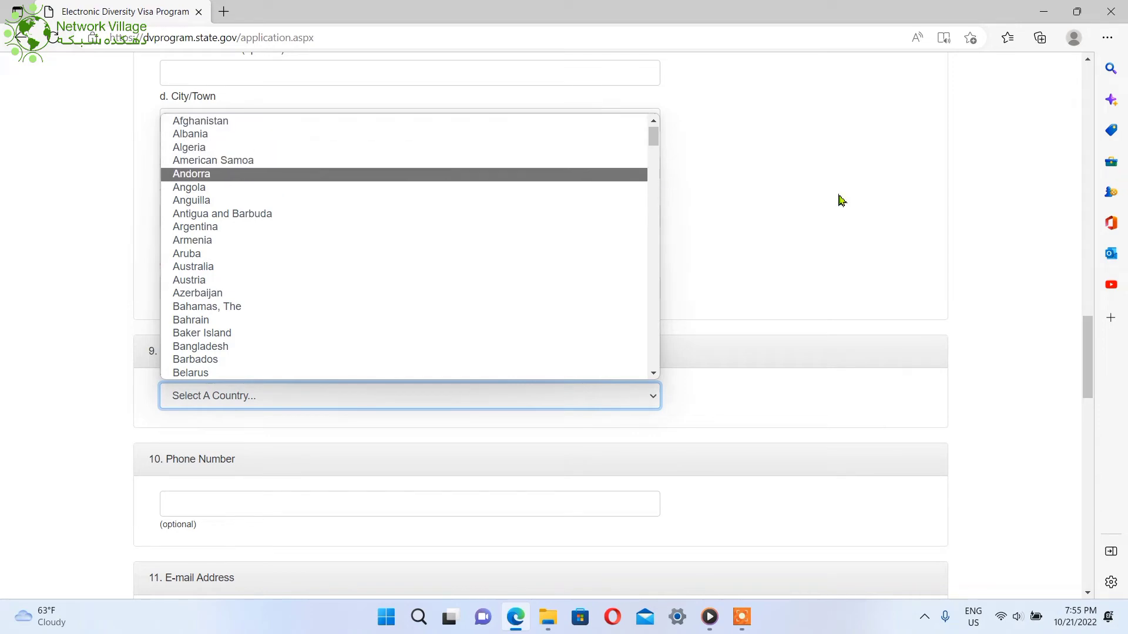
{"action": "left_click_drag", "start_coordinate": [1086, 363], "coordinate": [1086, 279]}
{"action": "scroll", "coordinate": [1086, 279], "scroll_direction": "down", "scroll_amount": 10}
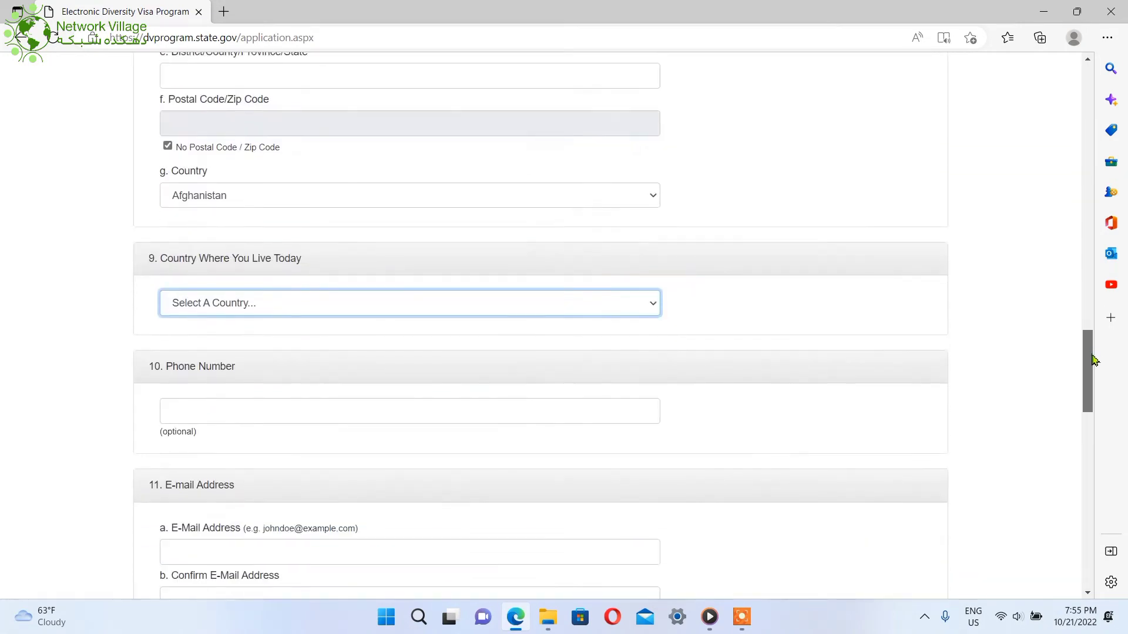
{"action": "left_click", "coordinate": [588, 249]}
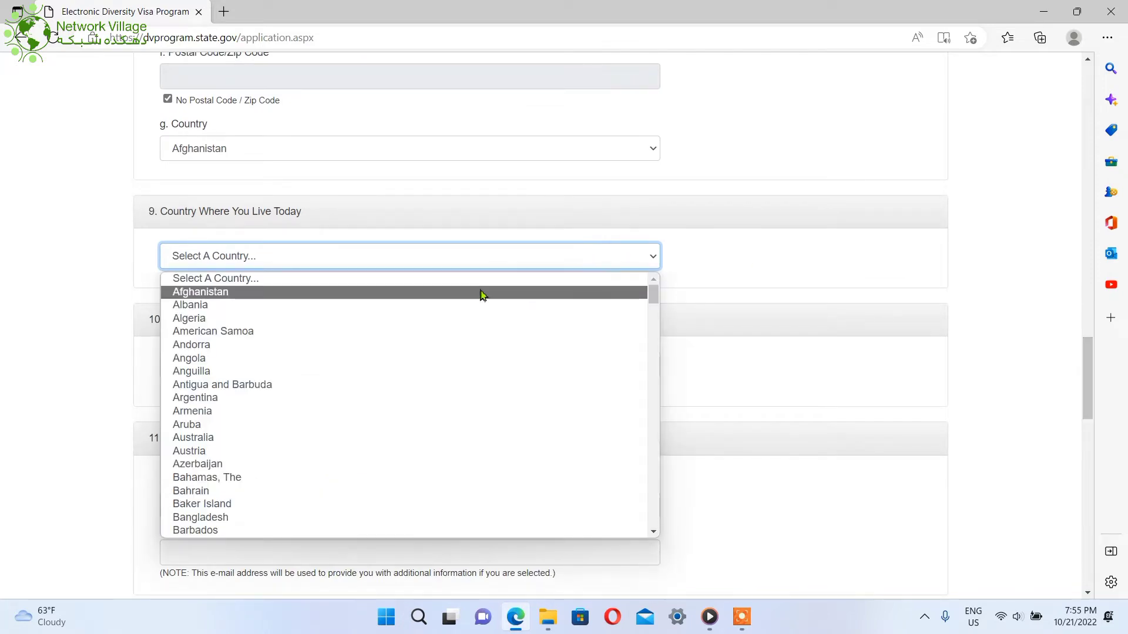
{"action": "left_click", "coordinate": [481, 295]}
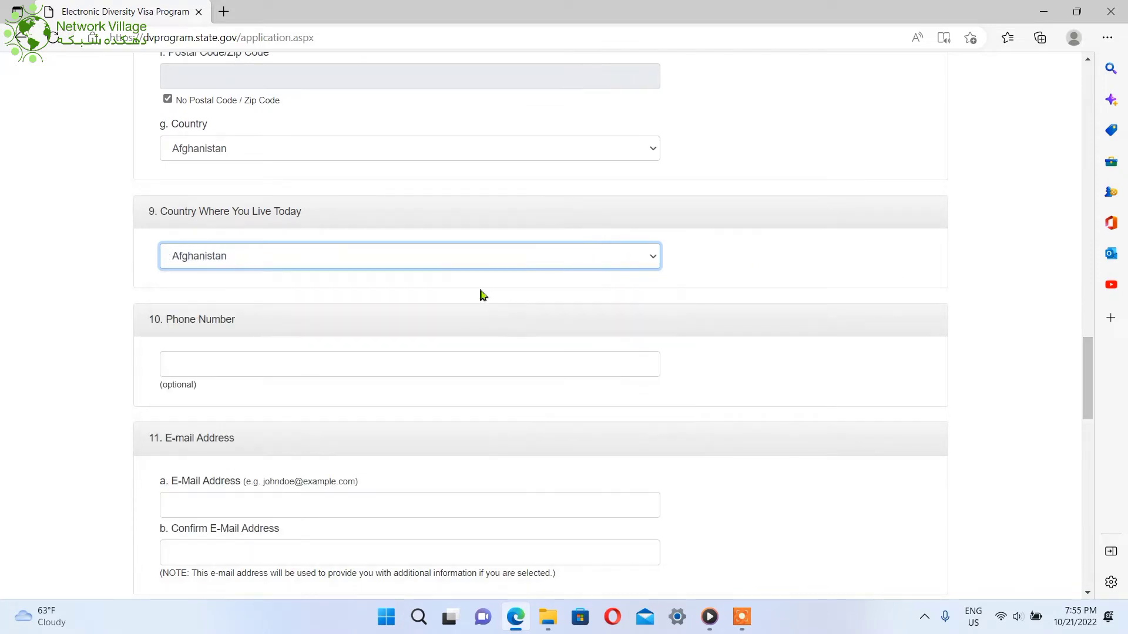
{"action": "left_click", "coordinate": [306, 366]}
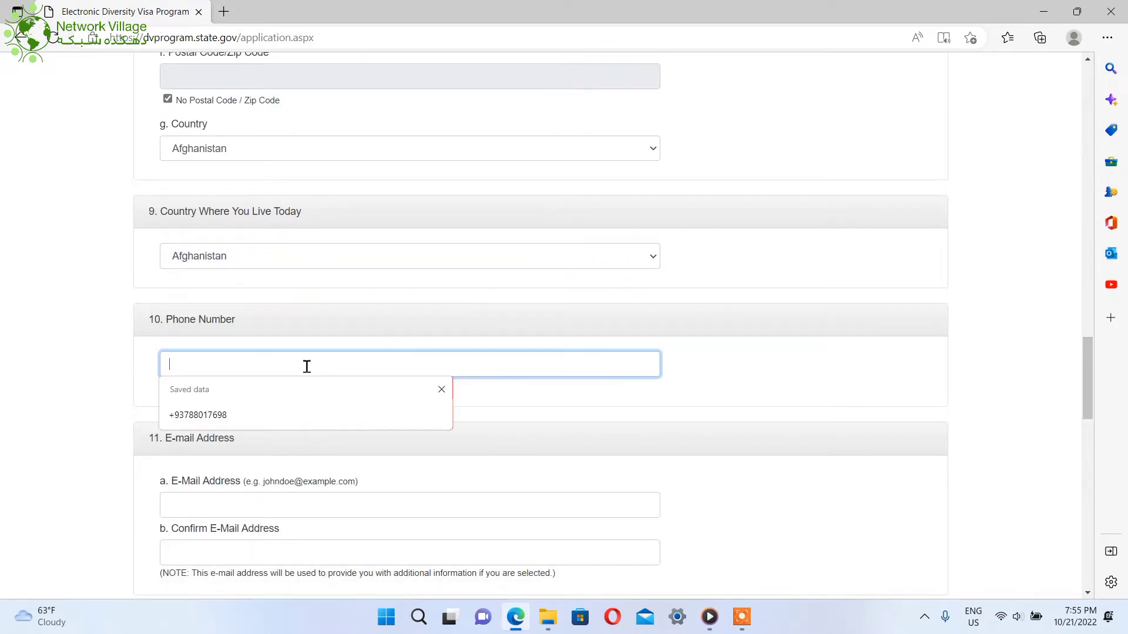
{"action": "key", "text": "Escape"}
{"action": "left_click", "coordinate": [247, 420]}
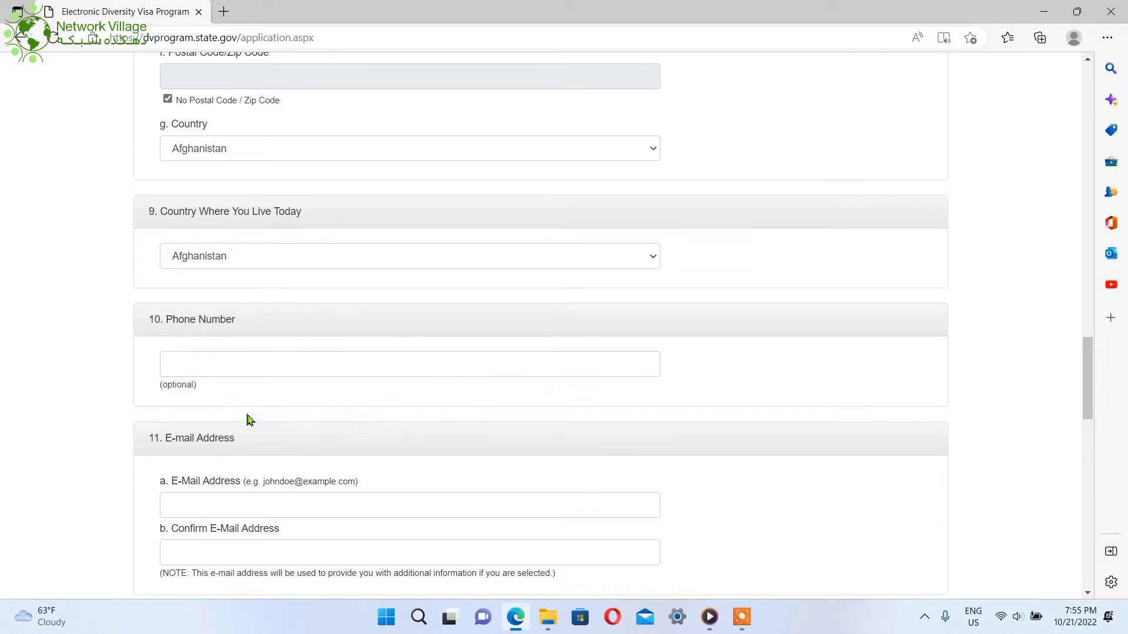
Fill the phone number from Edge's saved autofill suggestion
{"action": "scroll", "coordinate": [253, 370], "scroll_direction": "down", "scroll_amount": 8}
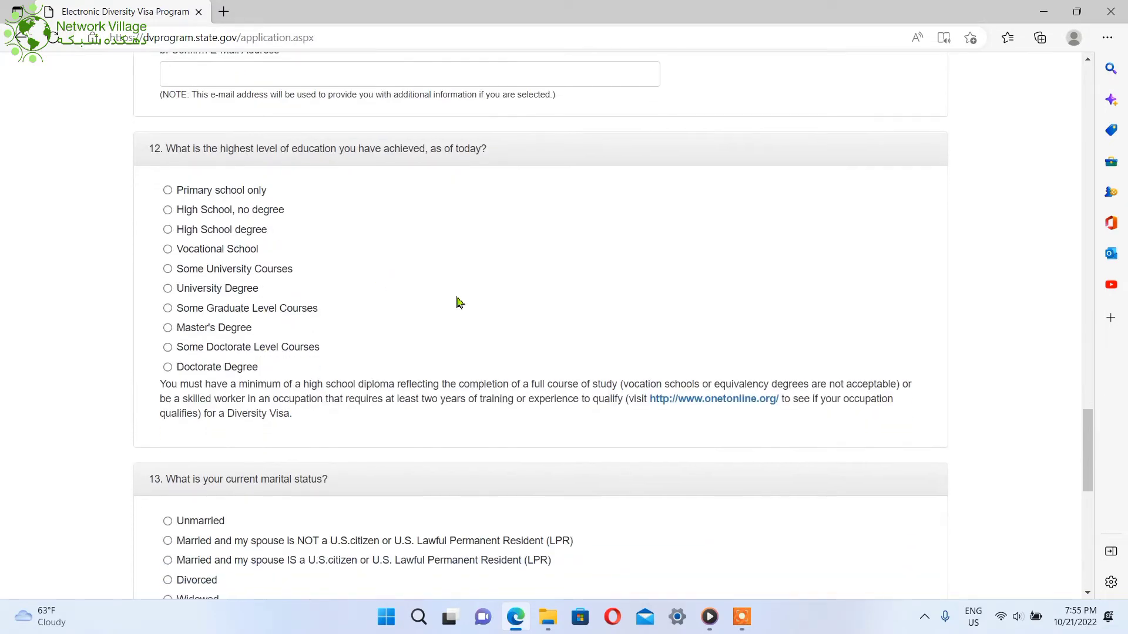
{"action": "left_click_drag", "start_coordinate": [1087, 466], "coordinate": [1096, 413]}
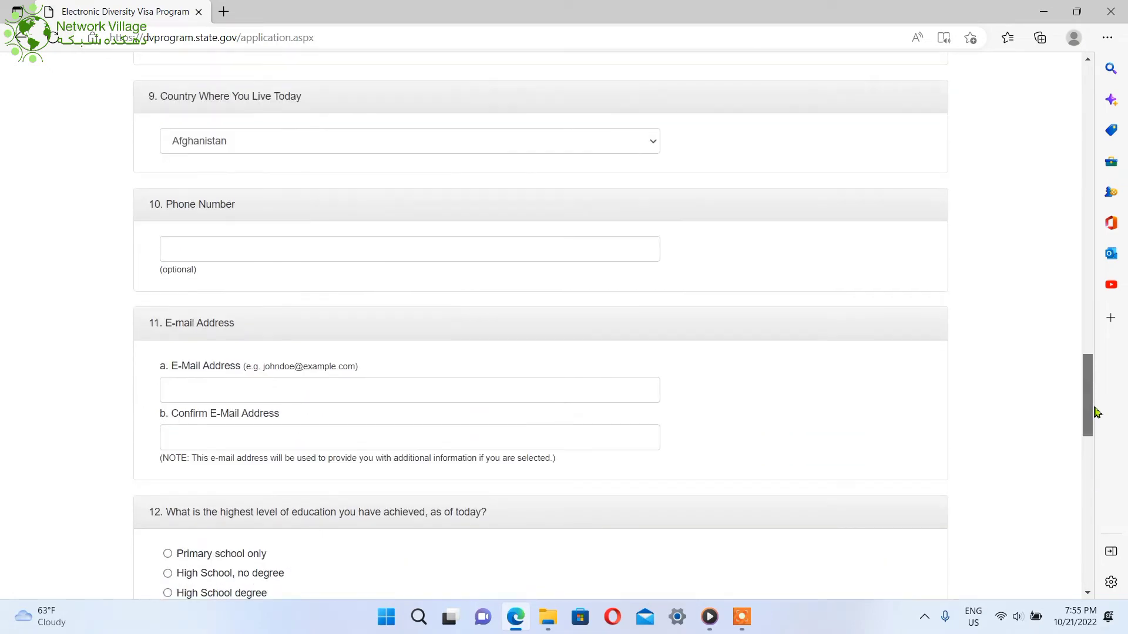
{"action": "left_click", "coordinate": [427, 259]}
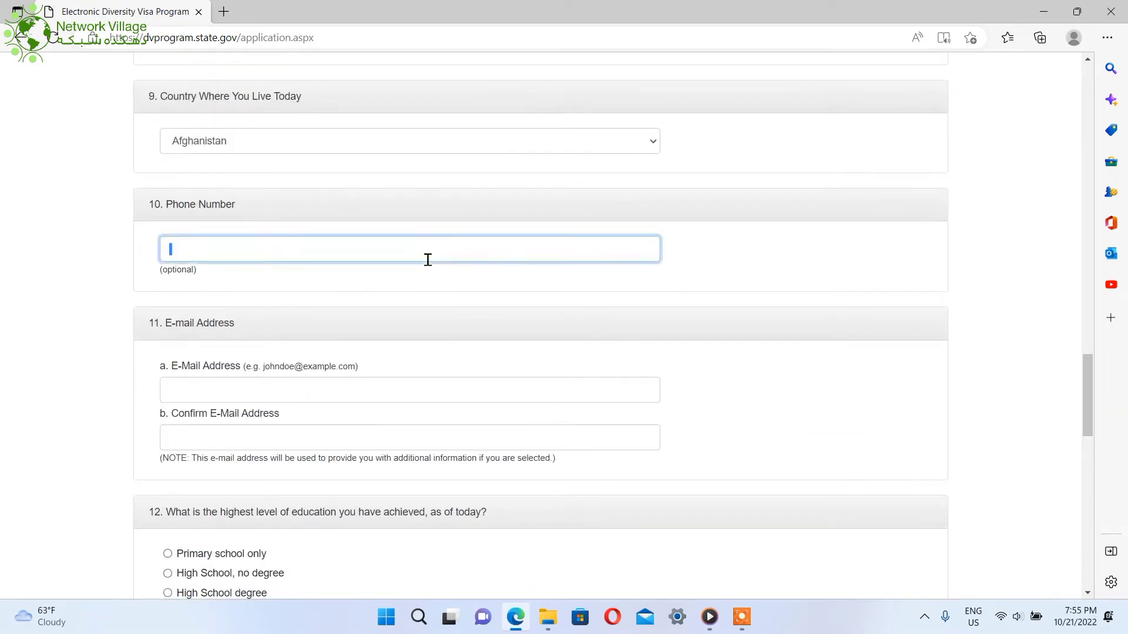
{"action": "left_click", "coordinate": [310, 252]}
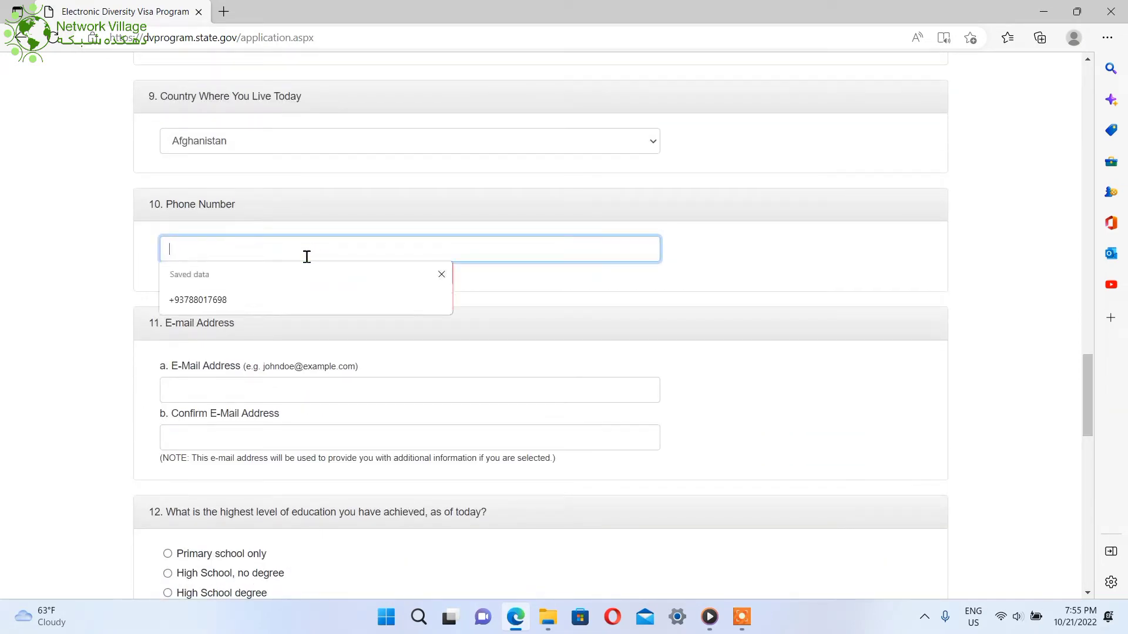
{"action": "left_click", "coordinate": [281, 296]}
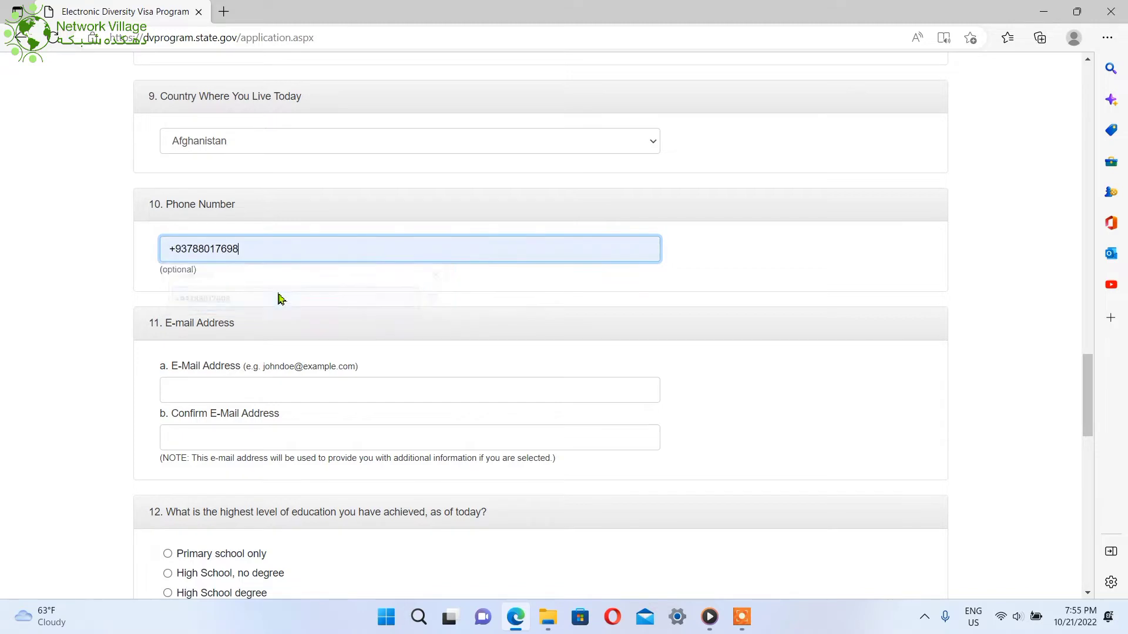
Fill the e-mail and confirm e-mail fields with the saved e-mail address
{"action": "left_click", "coordinate": [253, 389]}
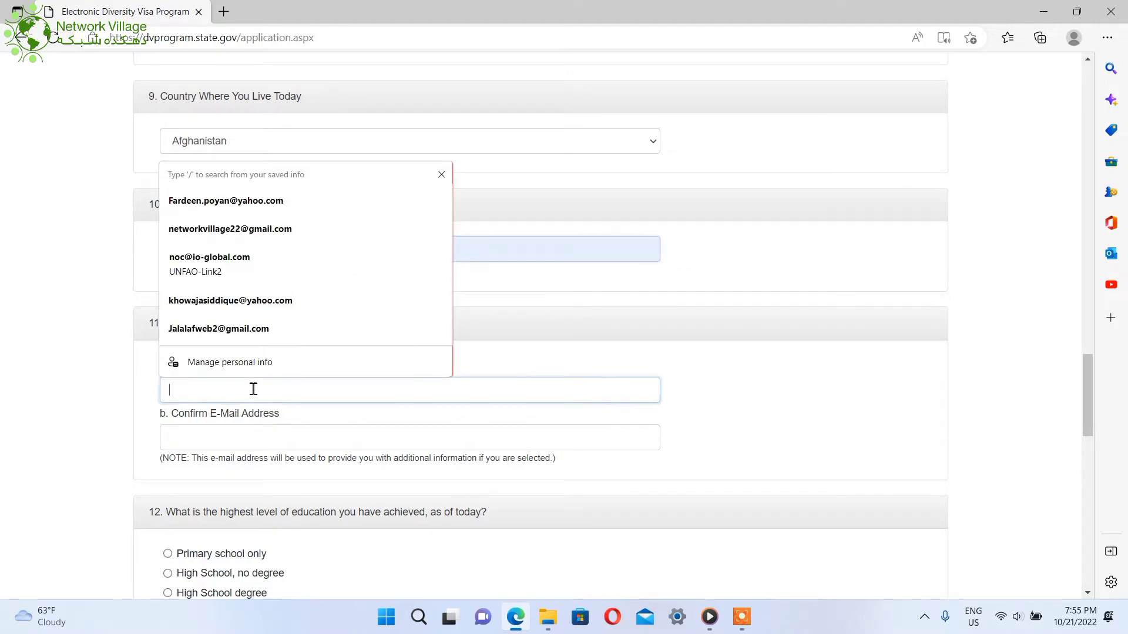
{"action": "left_click", "coordinate": [287, 200]}
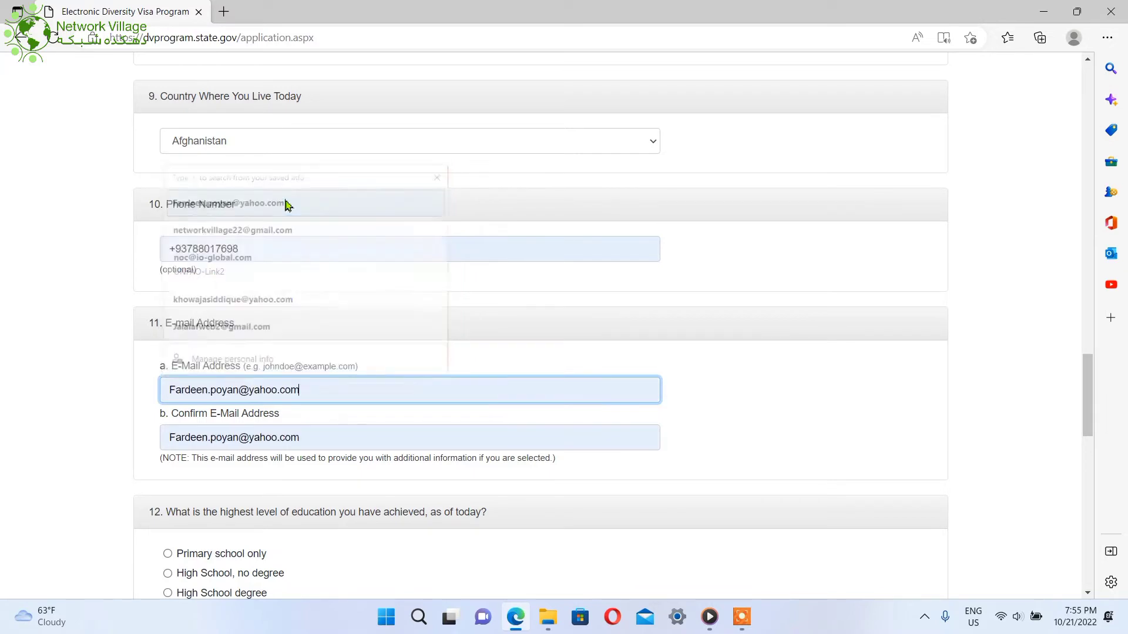
{"action": "left_click_drag", "start_coordinate": [320, 389], "coordinate": [170, 402]}
{"action": "left_click", "coordinate": [88, 418]}
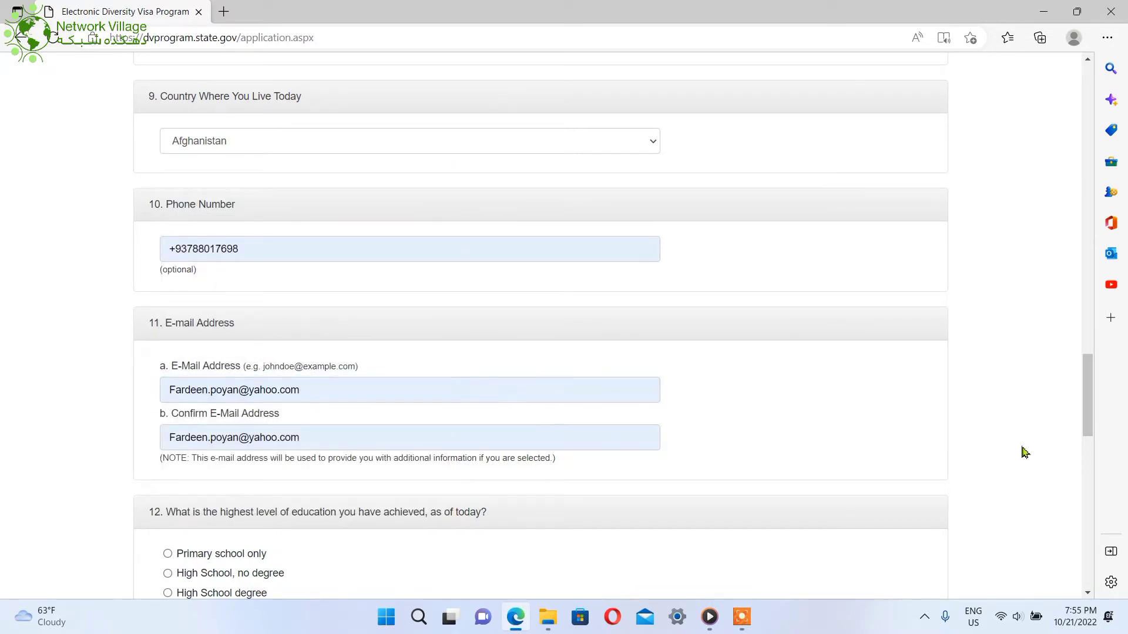
{"action": "left_click_drag", "start_coordinate": [1087, 385], "coordinate": [1088, 427]}
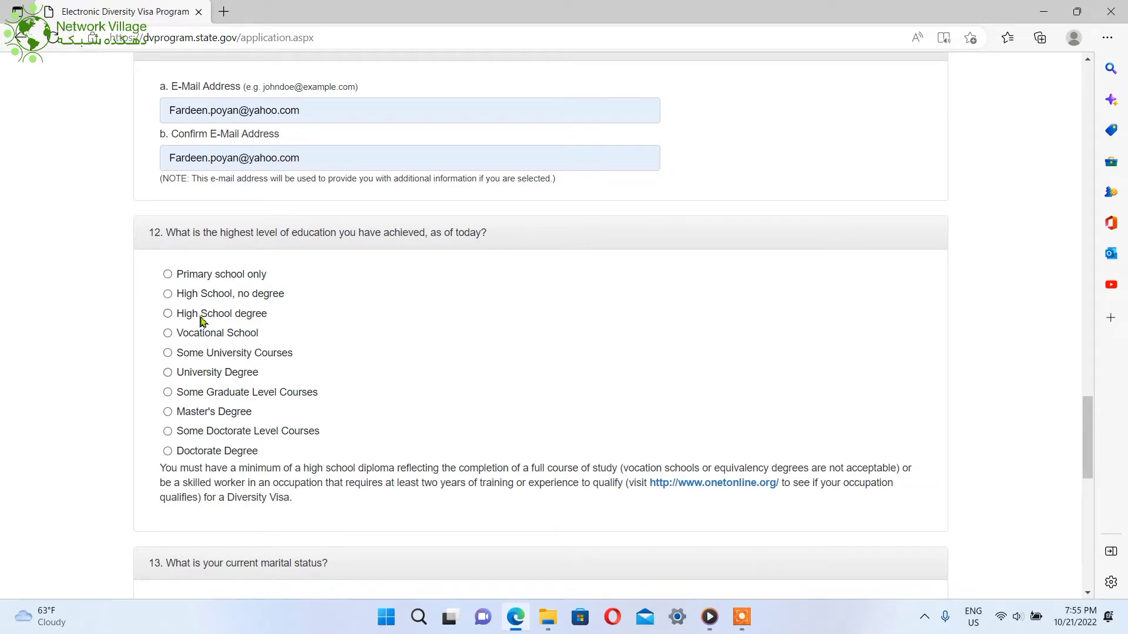
Choose University Degree as the highest education level under question 12
{"action": "left_click", "coordinate": [204, 315]}
{"action": "left_click_drag", "start_coordinate": [199, 357], "coordinate": [207, 356]}
{"action": "left_click", "coordinate": [168, 353]}
{"action": "left_click_drag", "start_coordinate": [1090, 441], "coordinate": [1090, 488]}
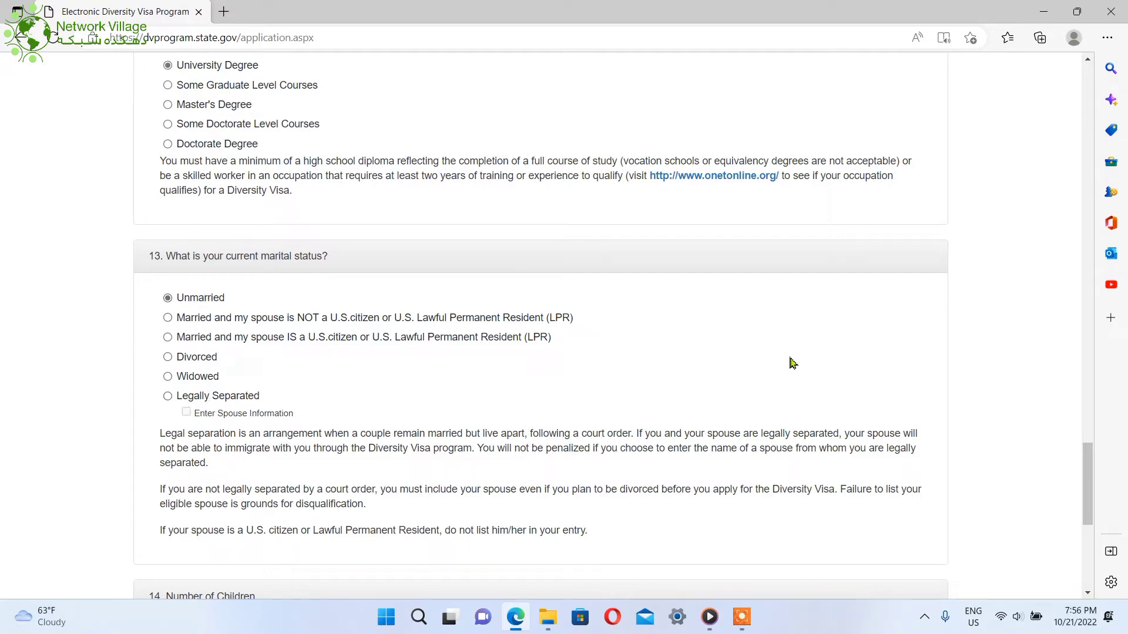
{"action": "scroll", "coordinate": [1098, 507], "scroll_direction": "down", "scroll_amount": 5}
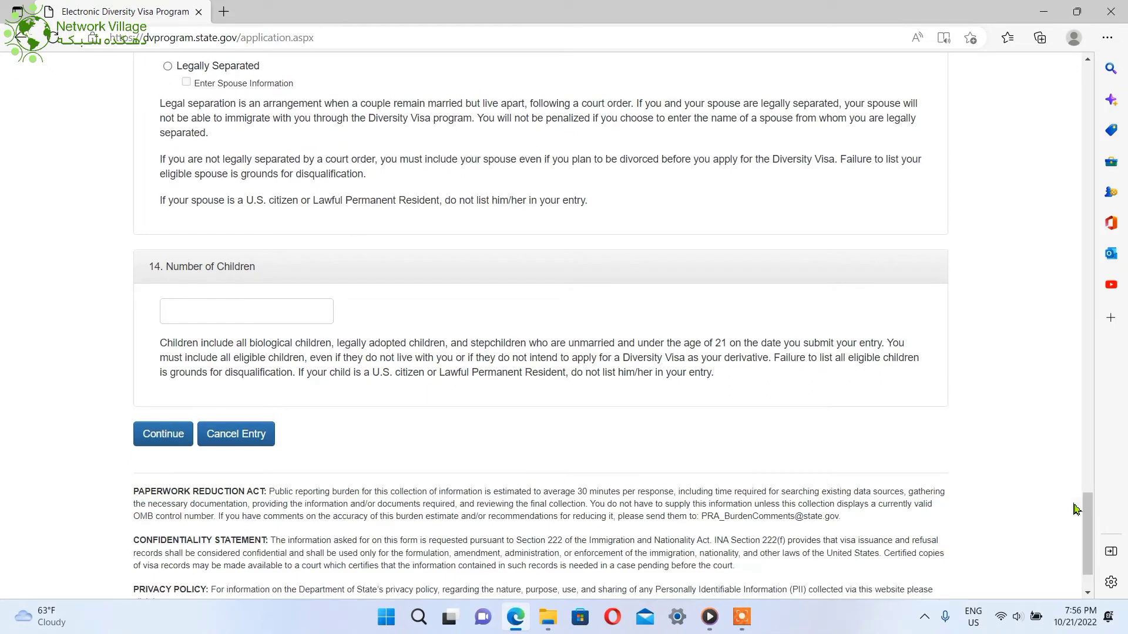
Type 0 in Number of Children, removing the extra zero
{"action": "left_click", "coordinate": [260, 324]}
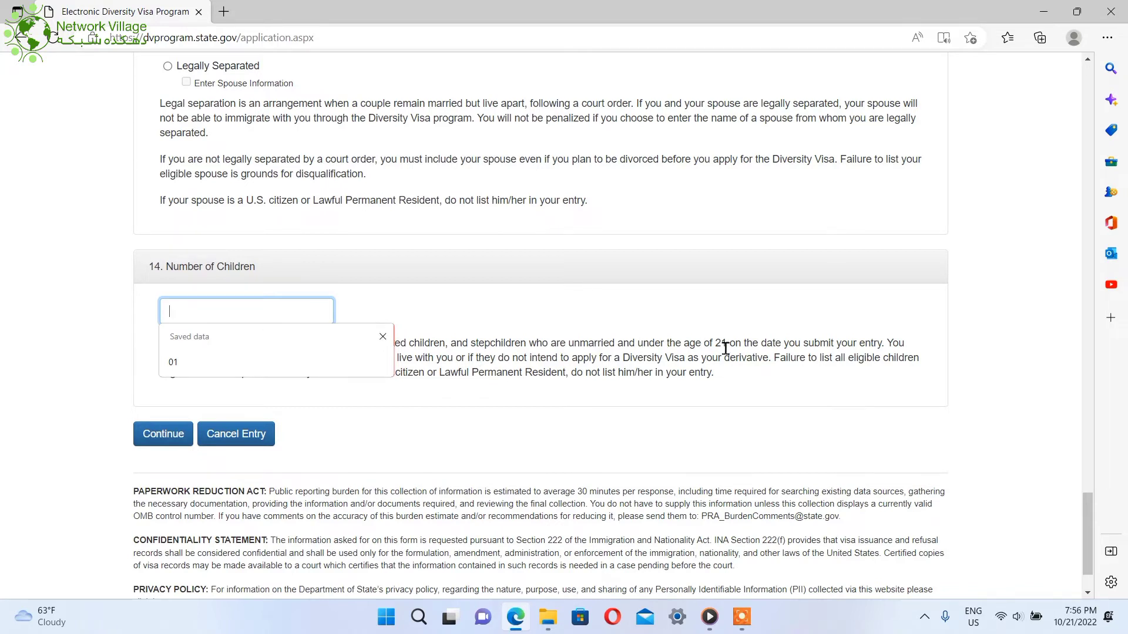
{"action": "left_click_drag", "start_coordinate": [726, 348], "coordinate": [696, 348]}
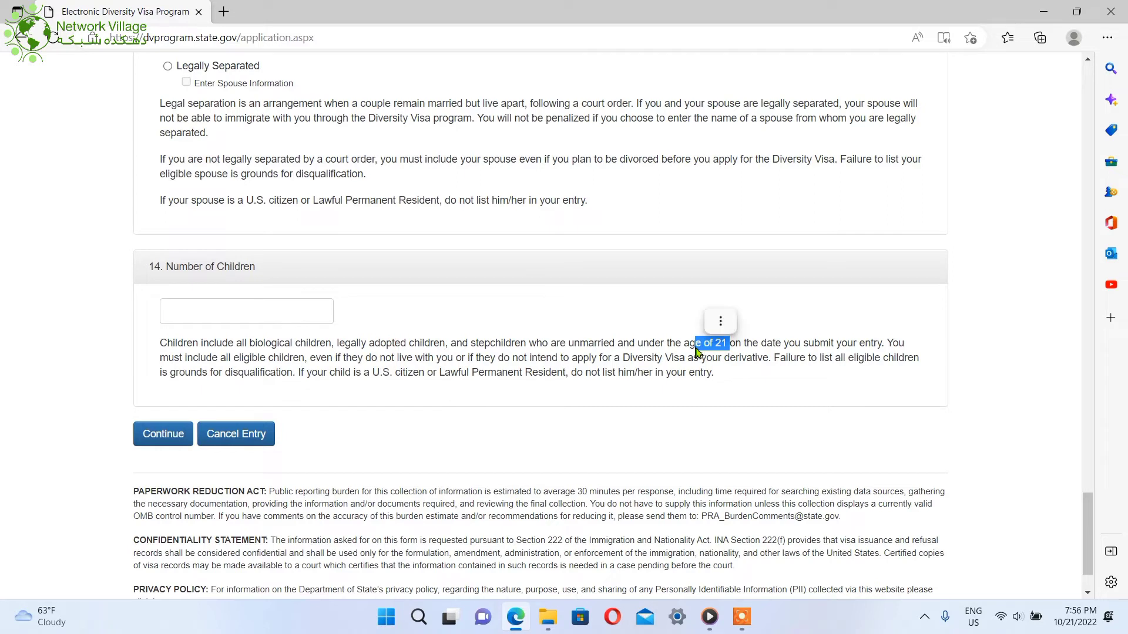
{"action": "left_click", "coordinate": [268, 311]}
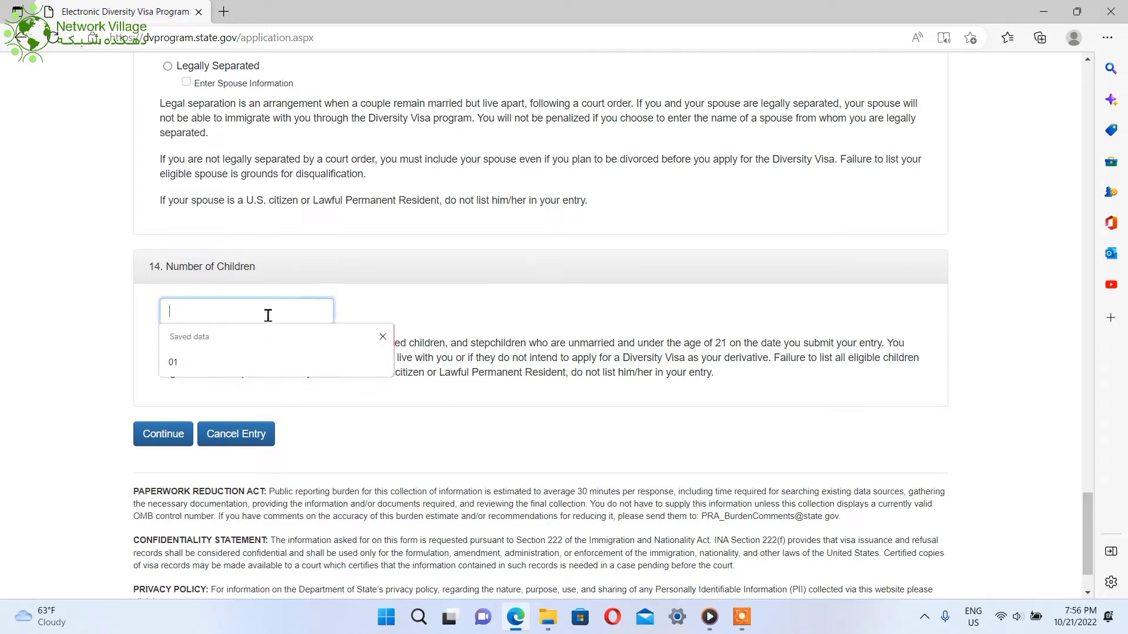
{"action": "type", "text": "00"}
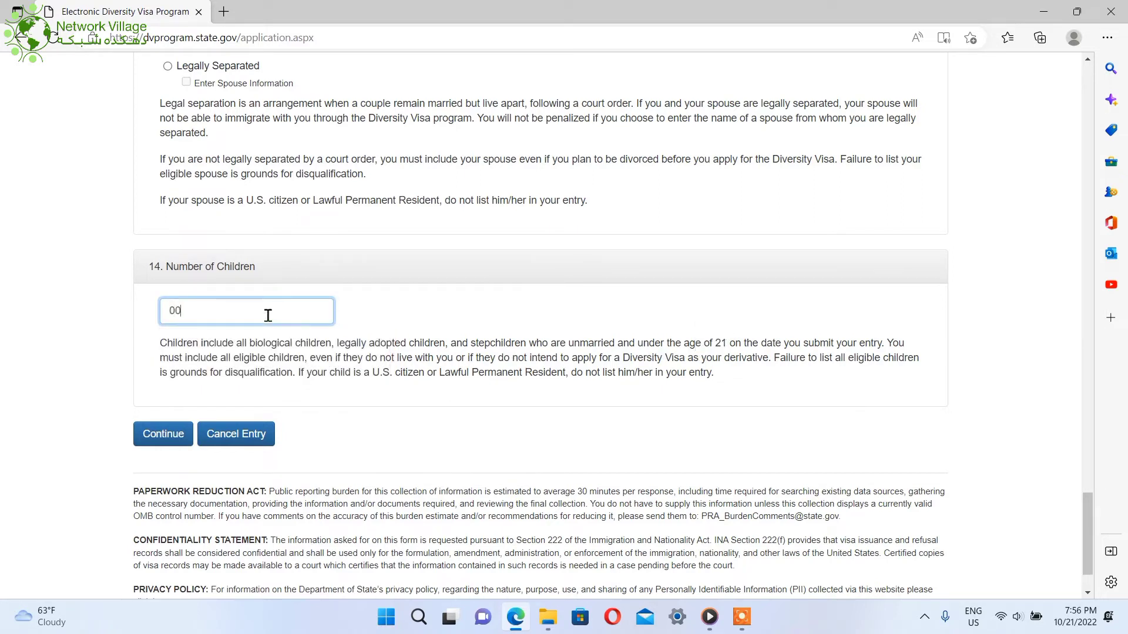
{"action": "key", "text": "BackSpace"}
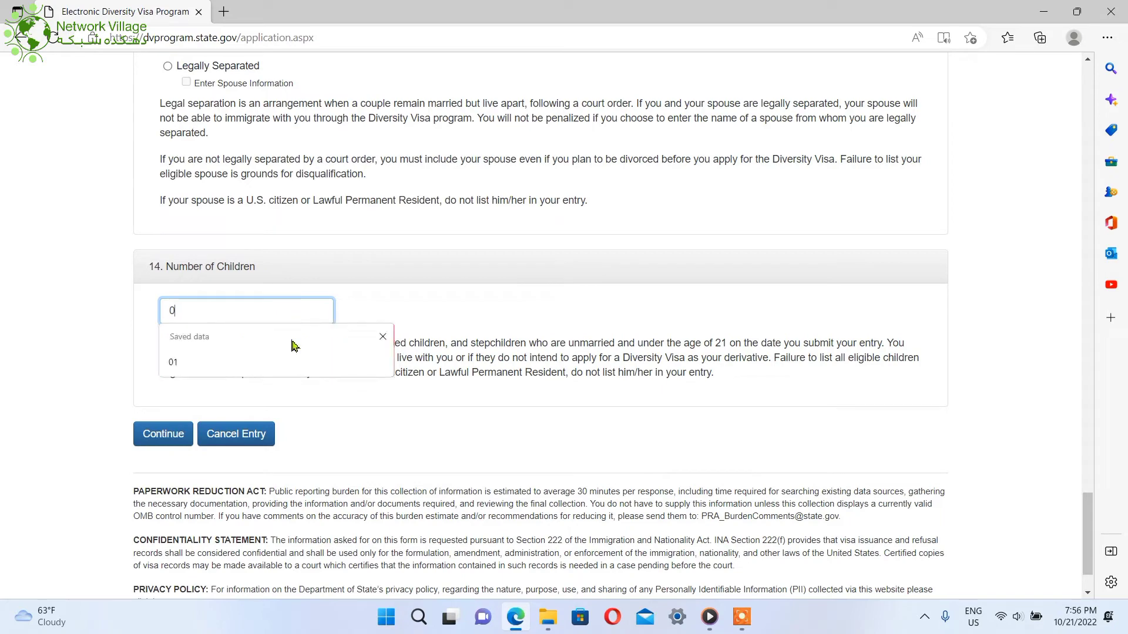
{"action": "left_click", "coordinate": [348, 427]}
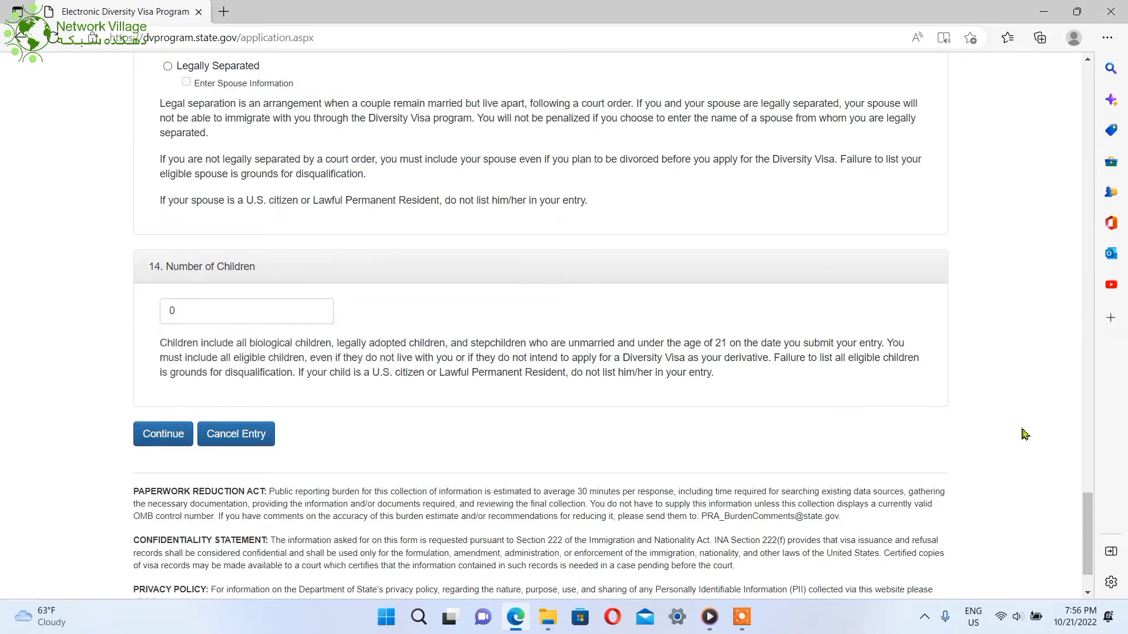
Scroll through Part One to review the answers up to question 14
{"action": "left_click_drag", "start_coordinate": [1085, 537], "coordinate": [646, 580]}
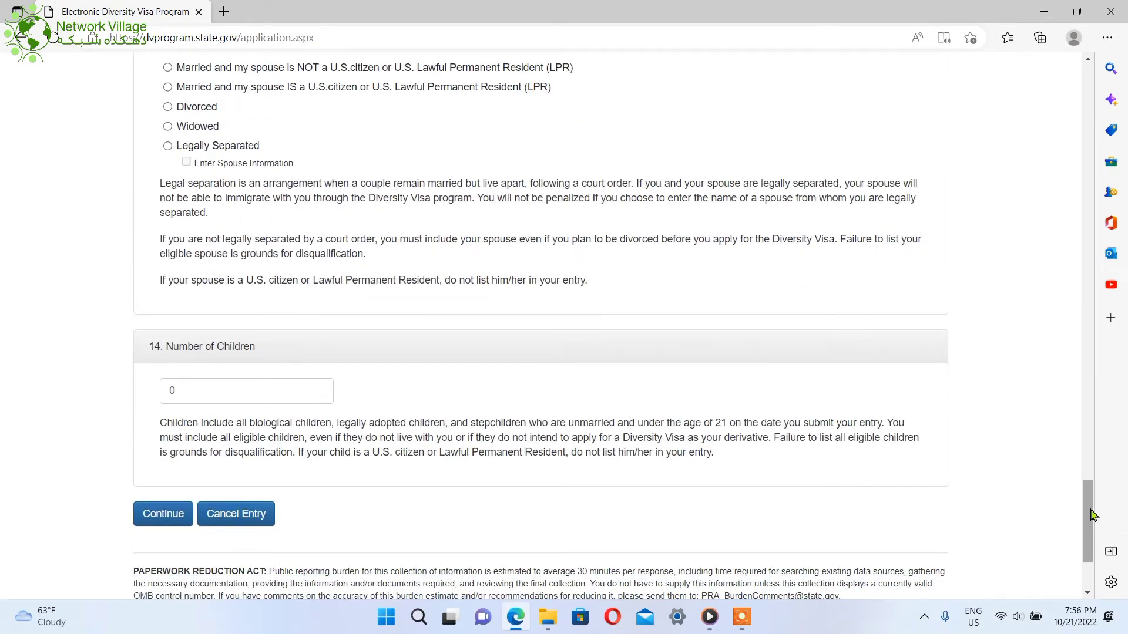
{"action": "left_click_drag", "start_coordinate": [1096, 505], "coordinate": [1051, 97]}
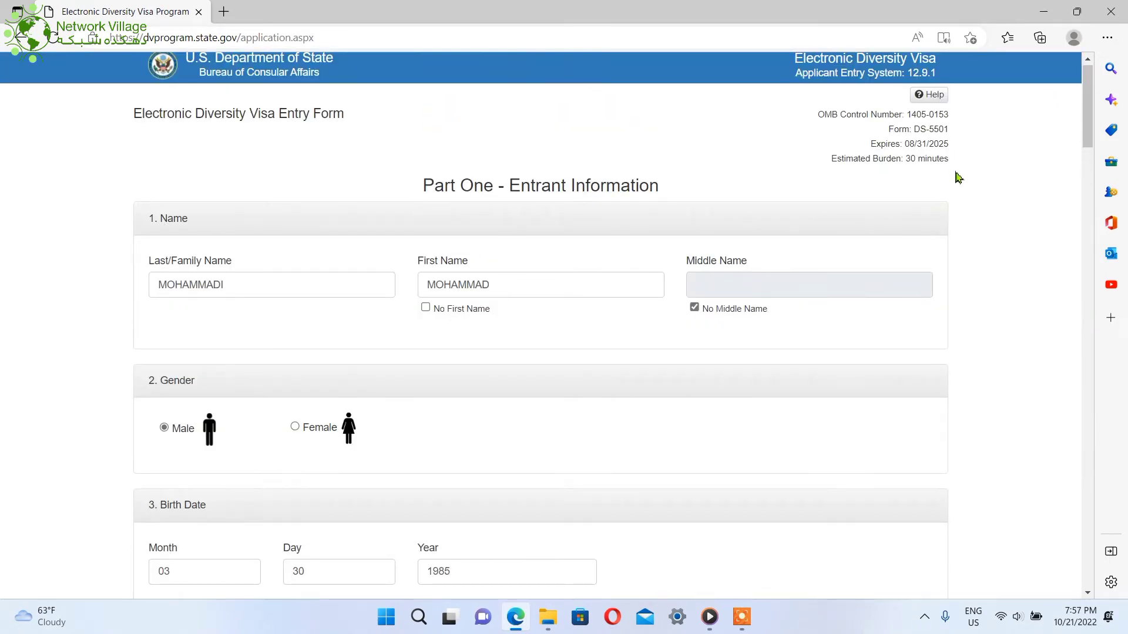
{"action": "mouse_move", "coordinate": [945, 160]}
{"action": "left_mouse_down"}
{"action": "mouse_move", "coordinate": [901, 159]}
{"action": "mouse_move", "coordinate": [936, 131]}
{"action": "mouse_move", "coordinate": [956, 164]}
{"action": "left_mouse_up"}
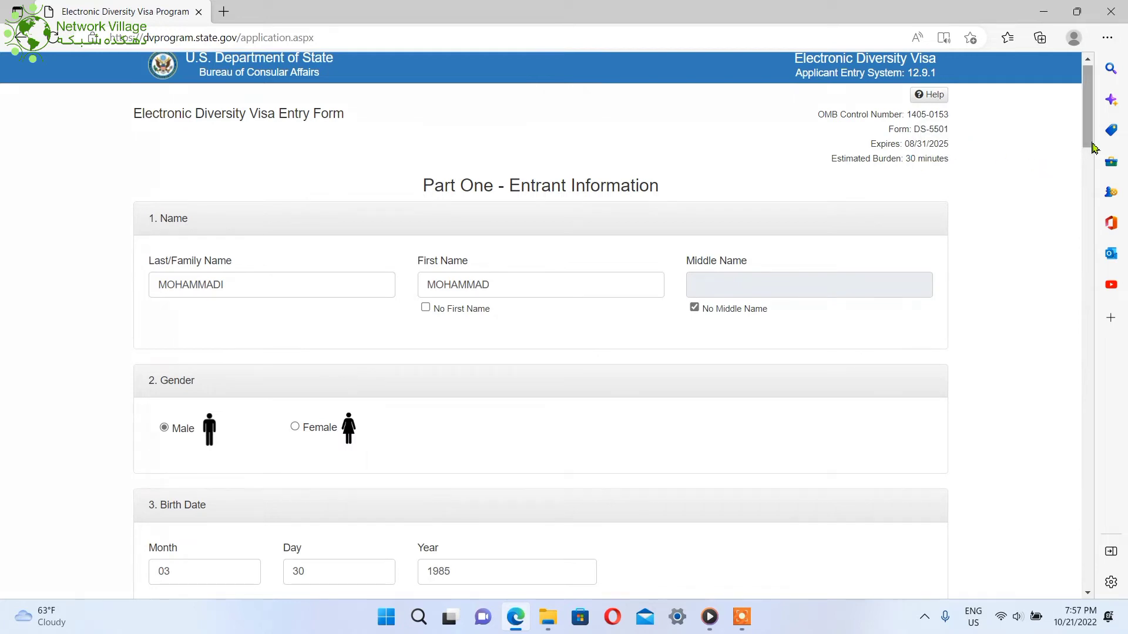
{"action": "left_click_drag", "start_coordinate": [1088, 143], "coordinate": [1085, 129]}
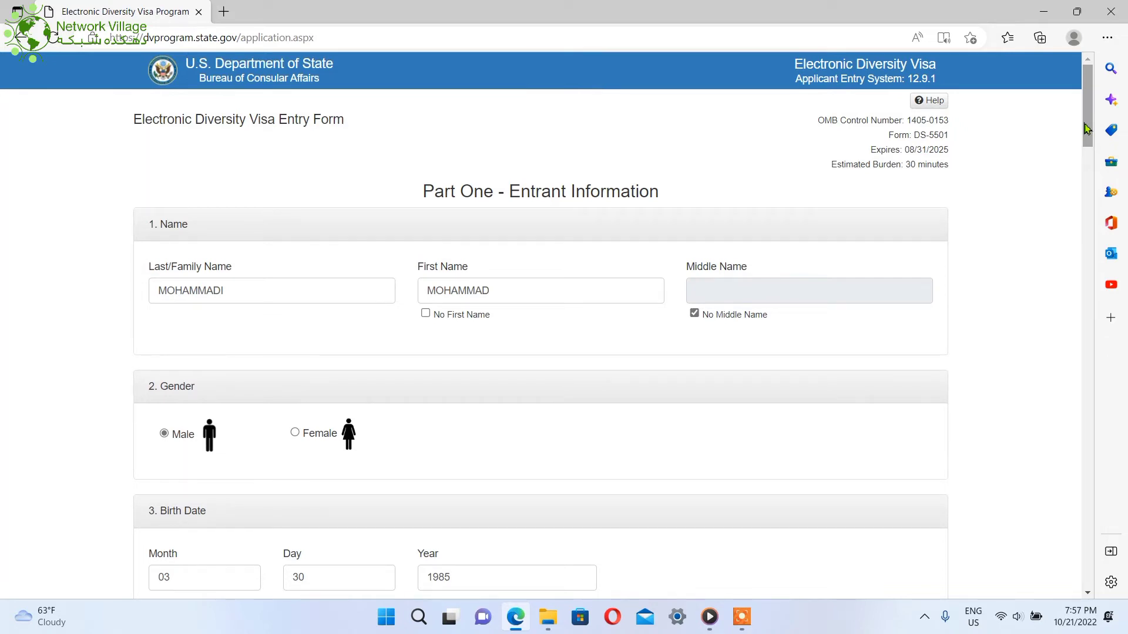
{"action": "left_click_drag", "start_coordinate": [1086, 130], "coordinate": [1102, 581]}
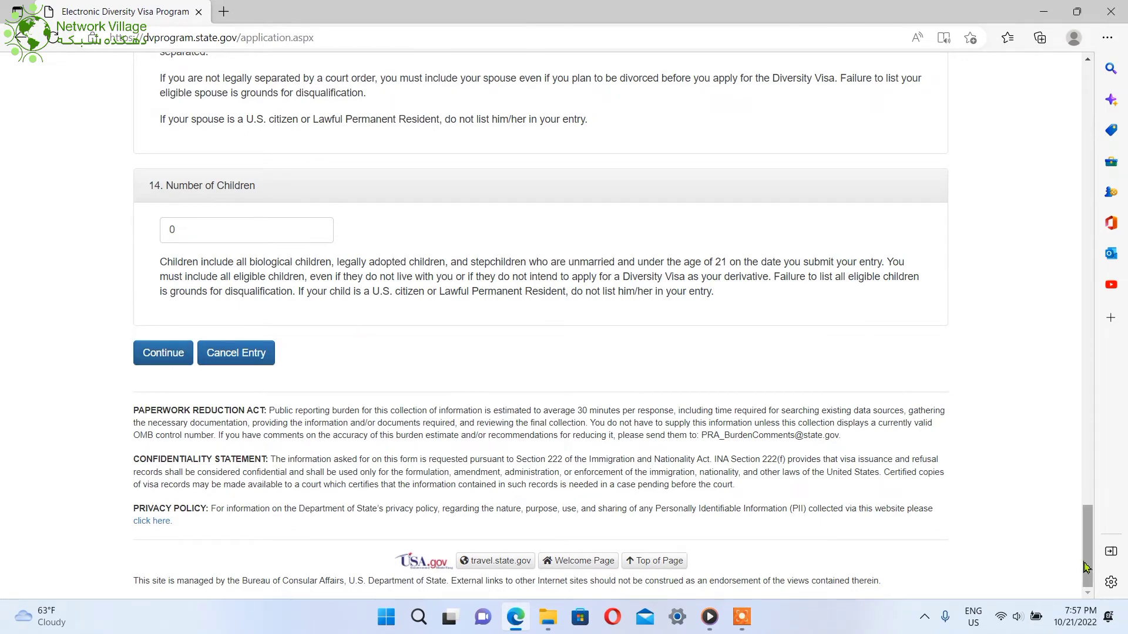
{"action": "scroll", "coordinate": [625, 567], "scroll_direction": "up", "scroll_amount": 5}
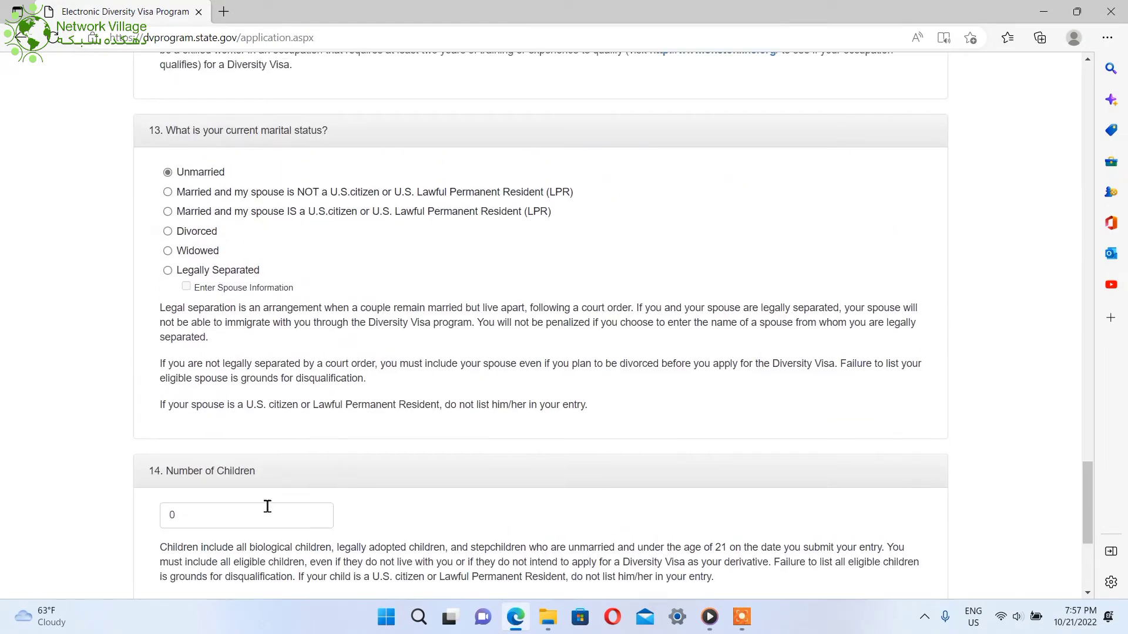
Choose 'Married and my spouse is NOT a U.S. citizen', set children to 01, and continue
{"action": "left_click", "coordinate": [243, 521]}
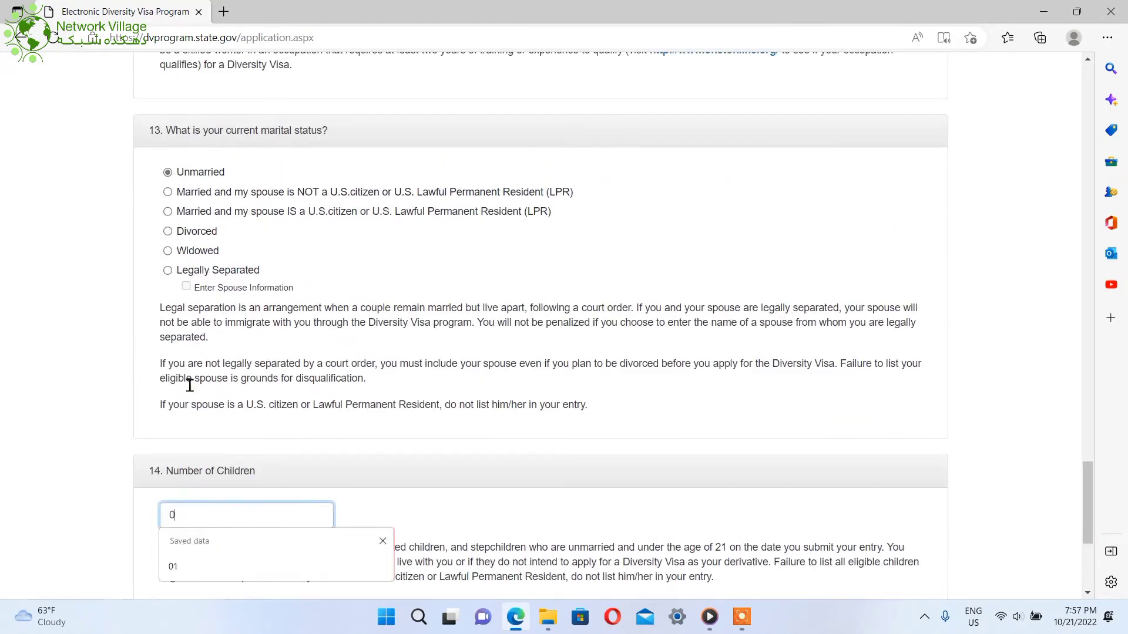
{"action": "left_click", "coordinate": [169, 192]}
{"action": "left_click", "coordinate": [209, 522]}
{"action": "type", "text": "1"}
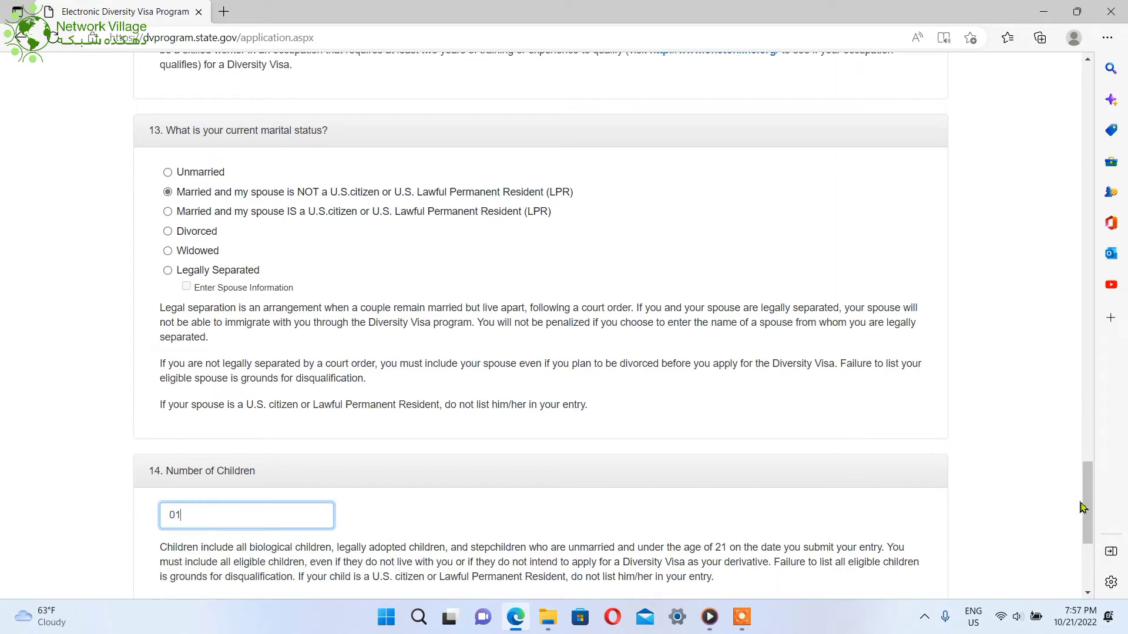
{"action": "scroll", "coordinate": [1084, 507], "scroll_direction": "down", "scroll_amount": 5}
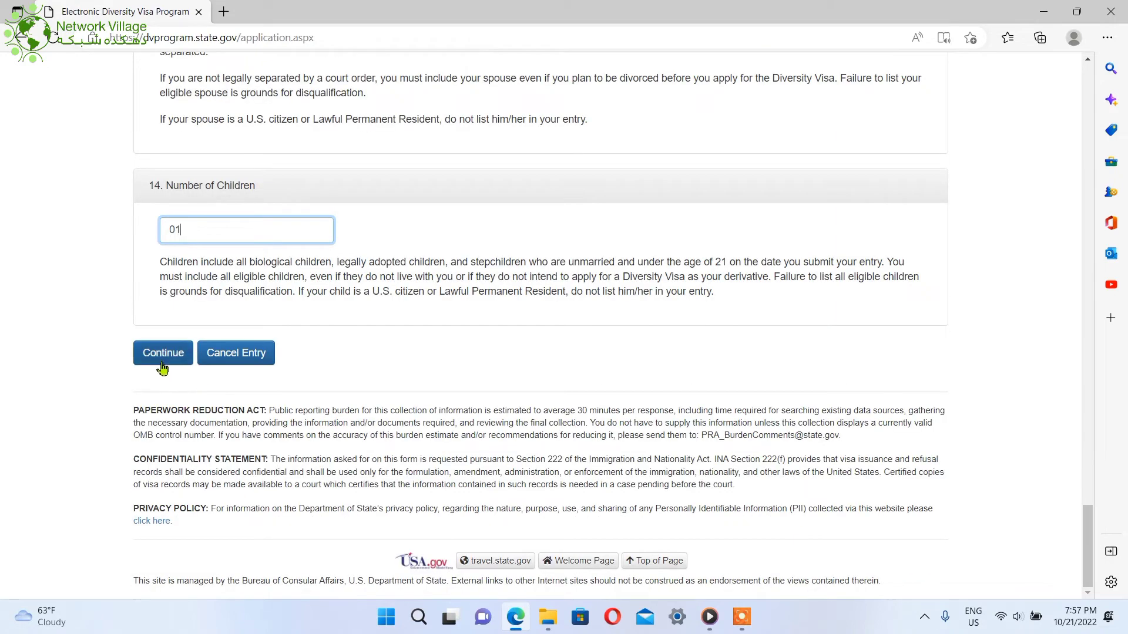
{"action": "left_click", "coordinate": [163, 358]}
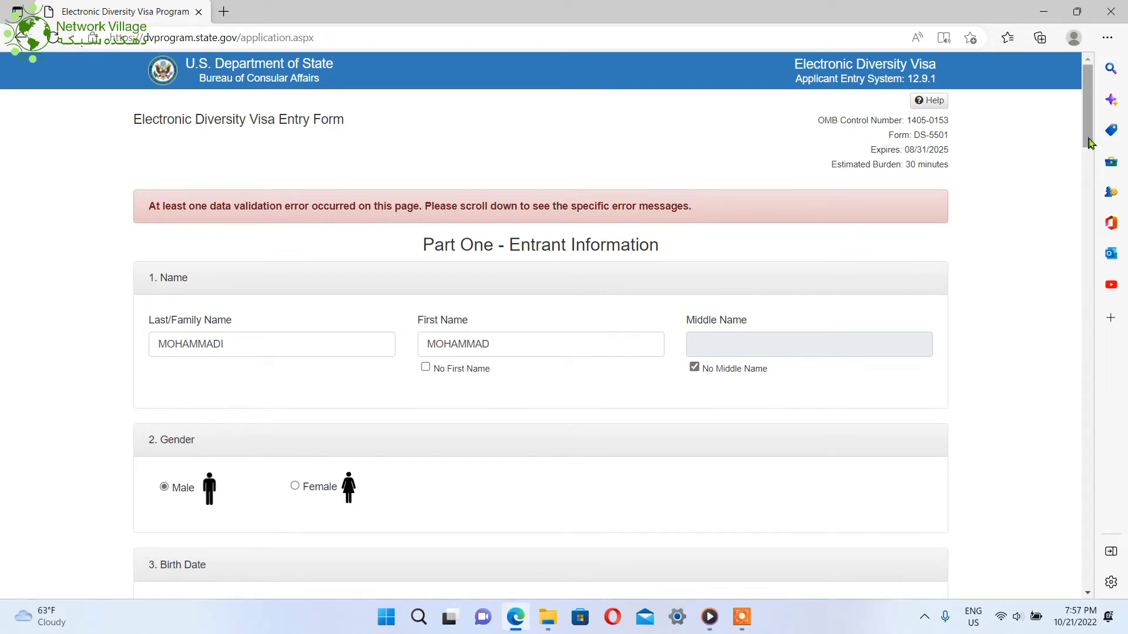
Enter 1 in the mailing address's District/County/Province/State field and continue Part One
{"action": "left_click_drag", "start_coordinate": [1090, 142], "coordinate": [1110, 315]}
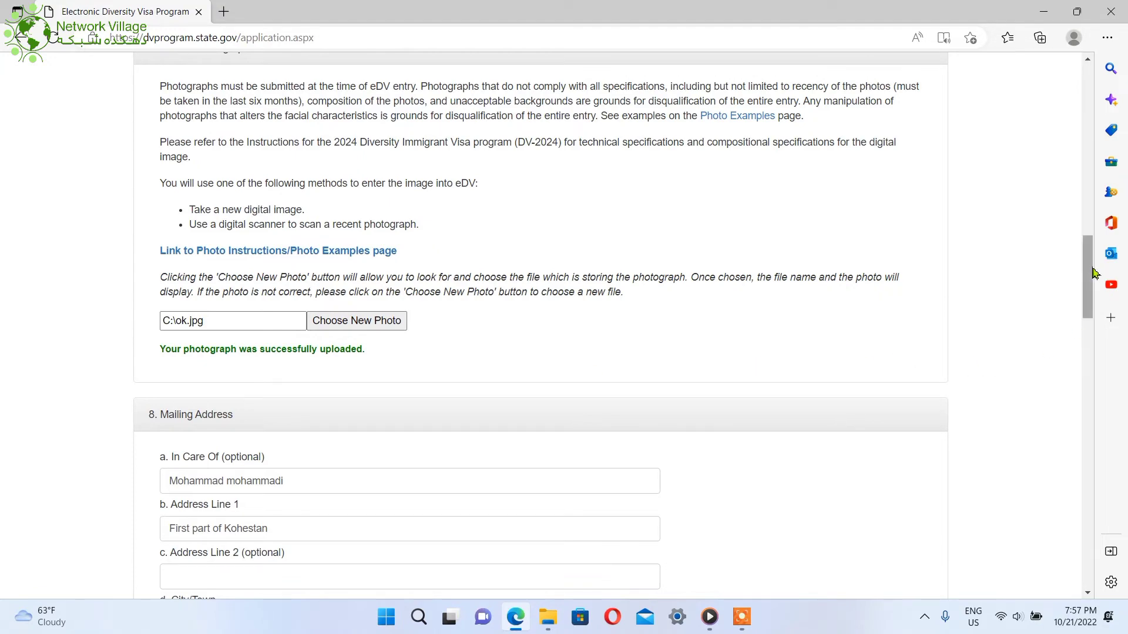
{"action": "left_click_drag", "start_coordinate": [1092, 271], "coordinate": [1088, 330]}
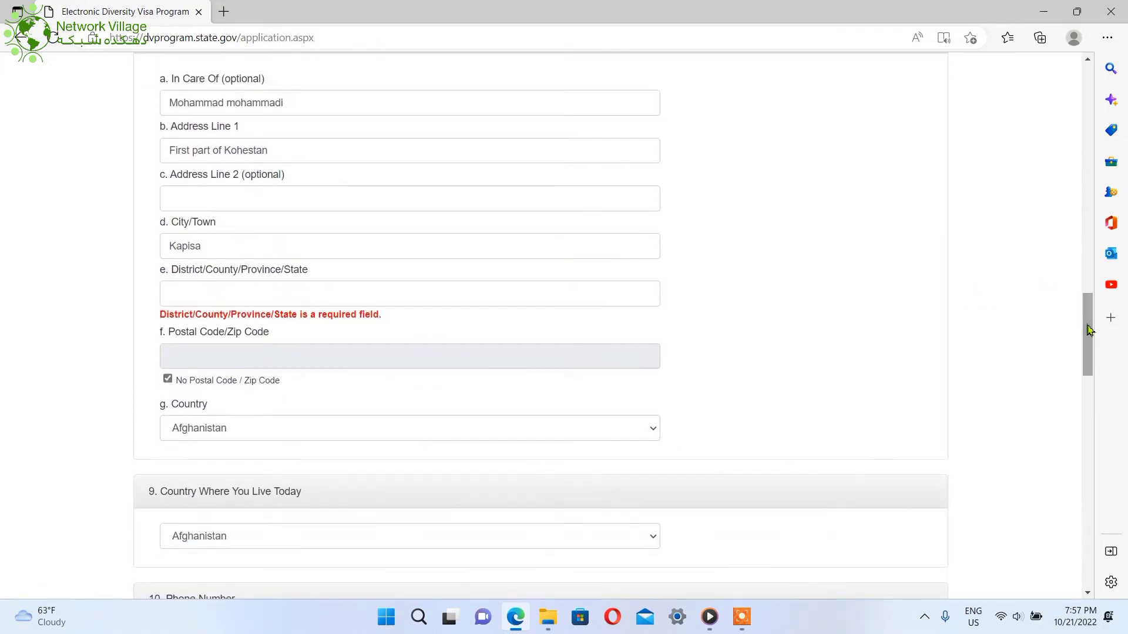
{"action": "left_click", "coordinate": [438, 294]}
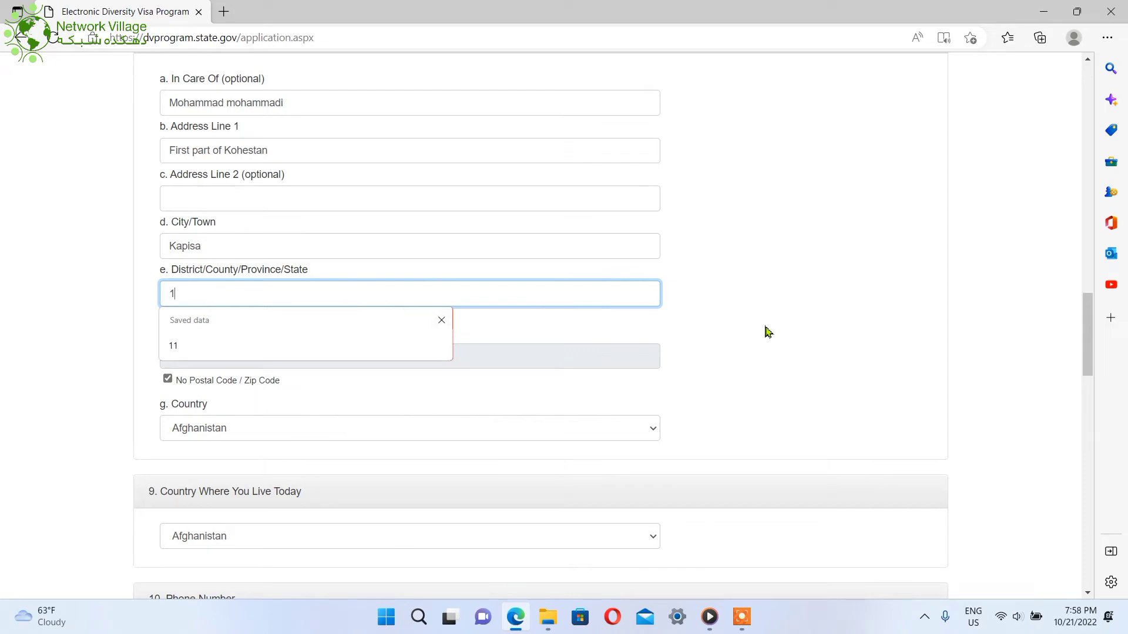
{"action": "left_click", "coordinate": [999, 399]}
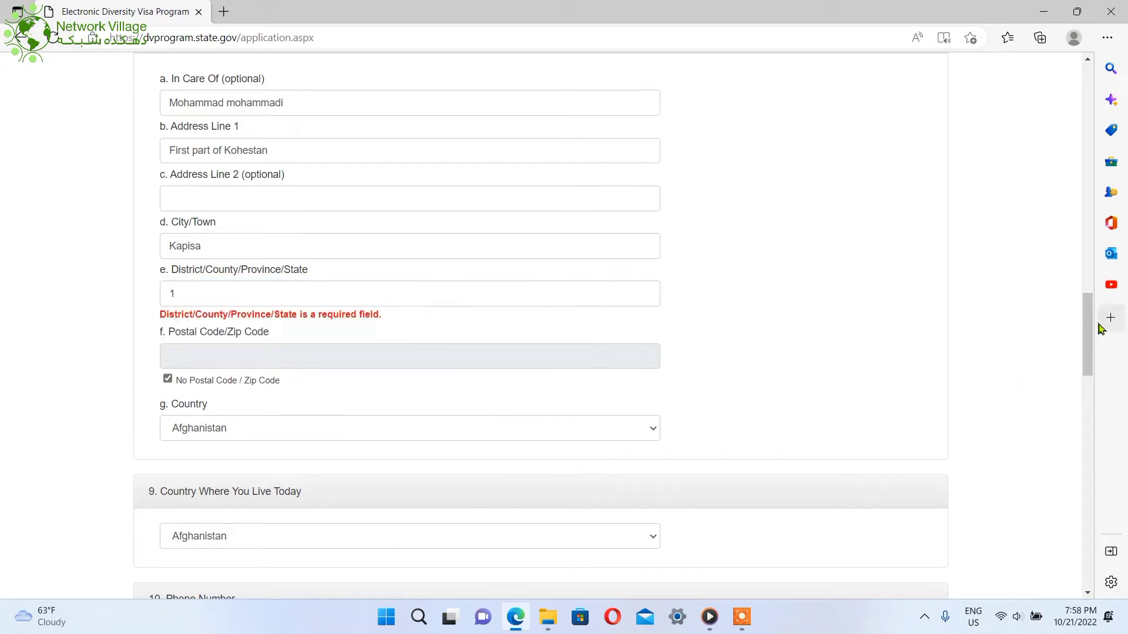
{"action": "scroll", "coordinate": [1090, 352], "scroll_direction": "down", "scroll_amount": 10}
{"action": "scroll", "coordinate": [1097, 352], "scroll_direction": "up", "scroll_amount": 6}
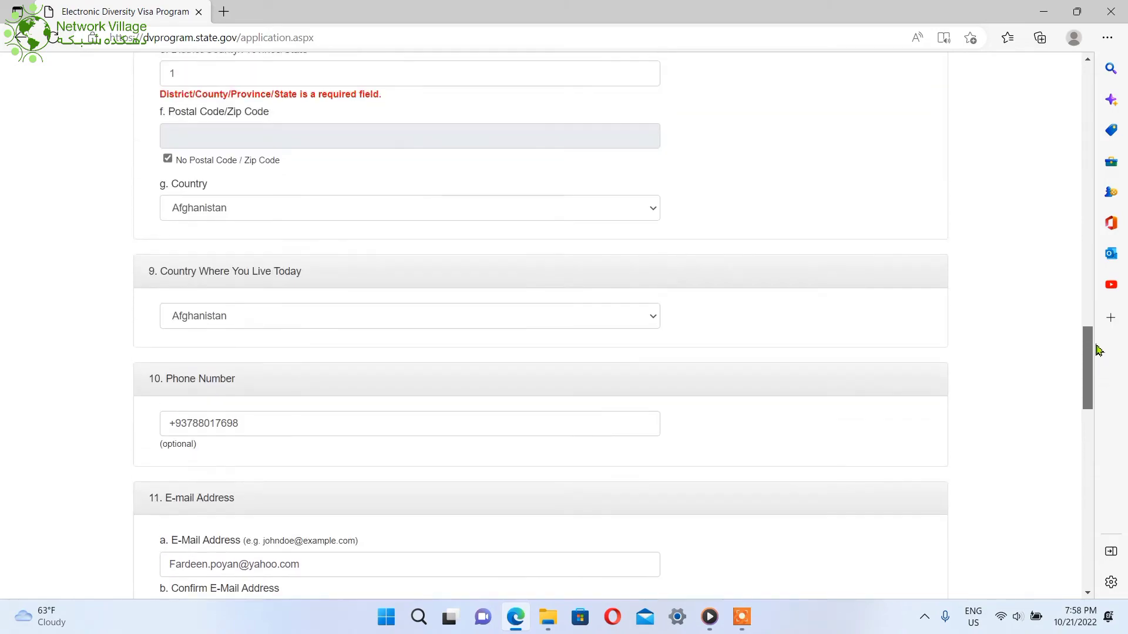
{"action": "scroll", "coordinate": [1098, 351], "scroll_direction": "up", "scroll_amount": 2}
{"action": "left_click_drag", "start_coordinate": [1090, 353], "coordinate": [1085, 539]}
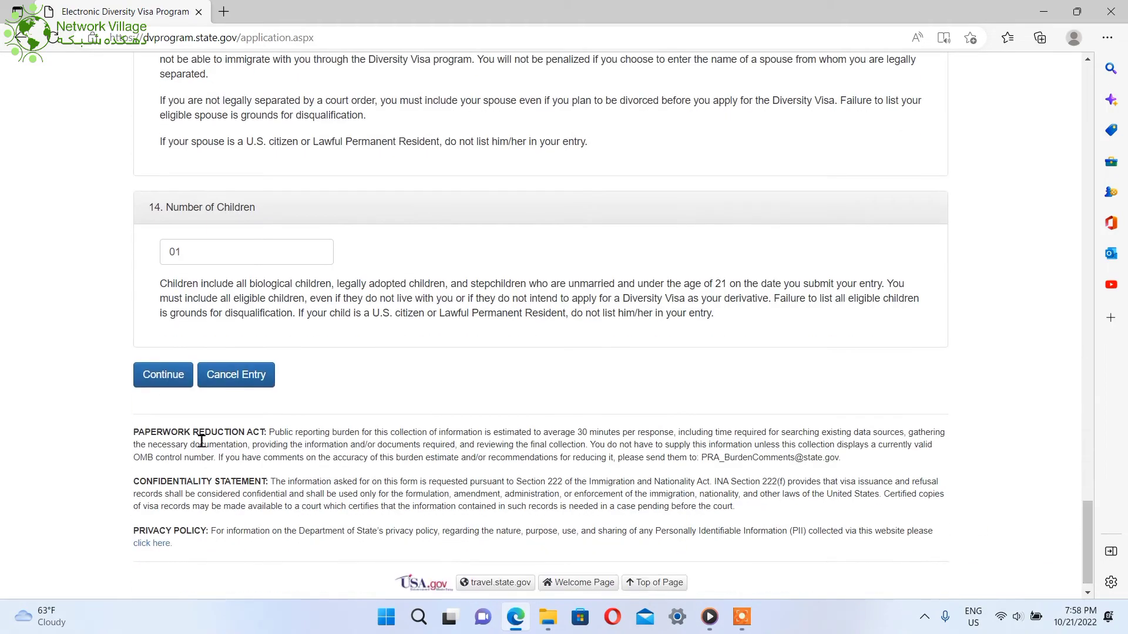
{"action": "left_click", "coordinate": [174, 376]}
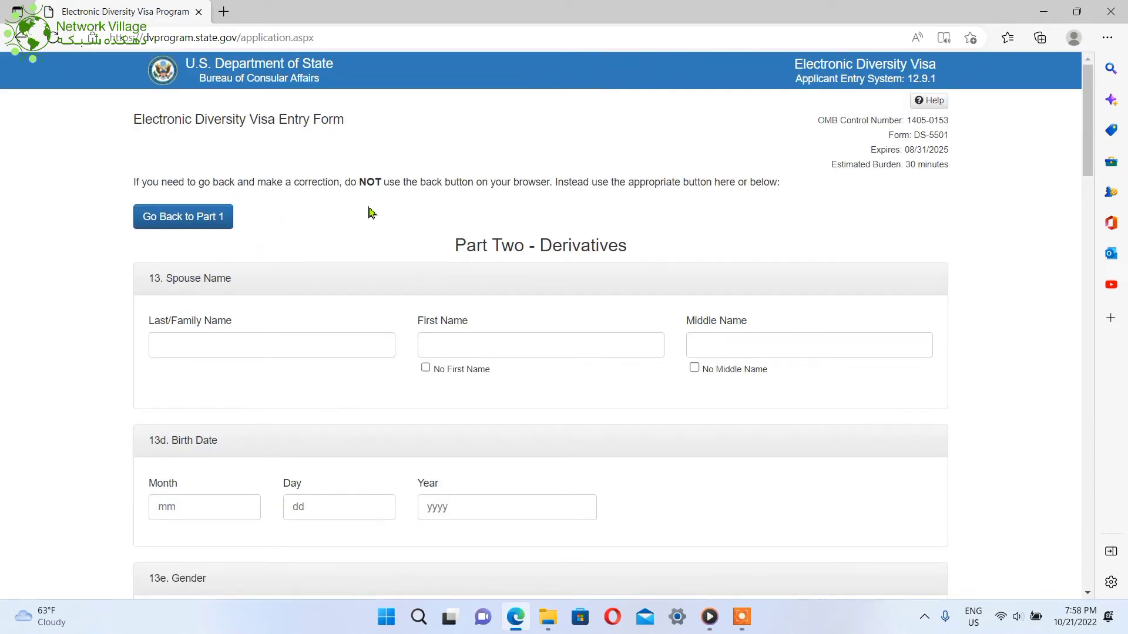
{"action": "left_click", "coordinate": [228, 338]}
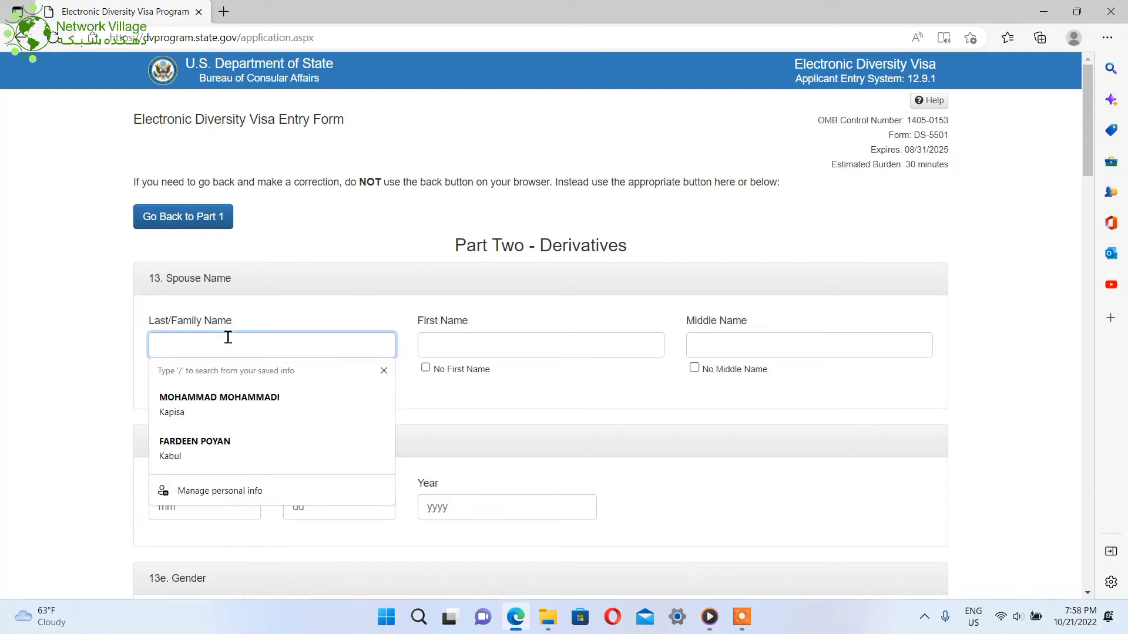
{"action": "left_click", "coordinate": [472, 347]}
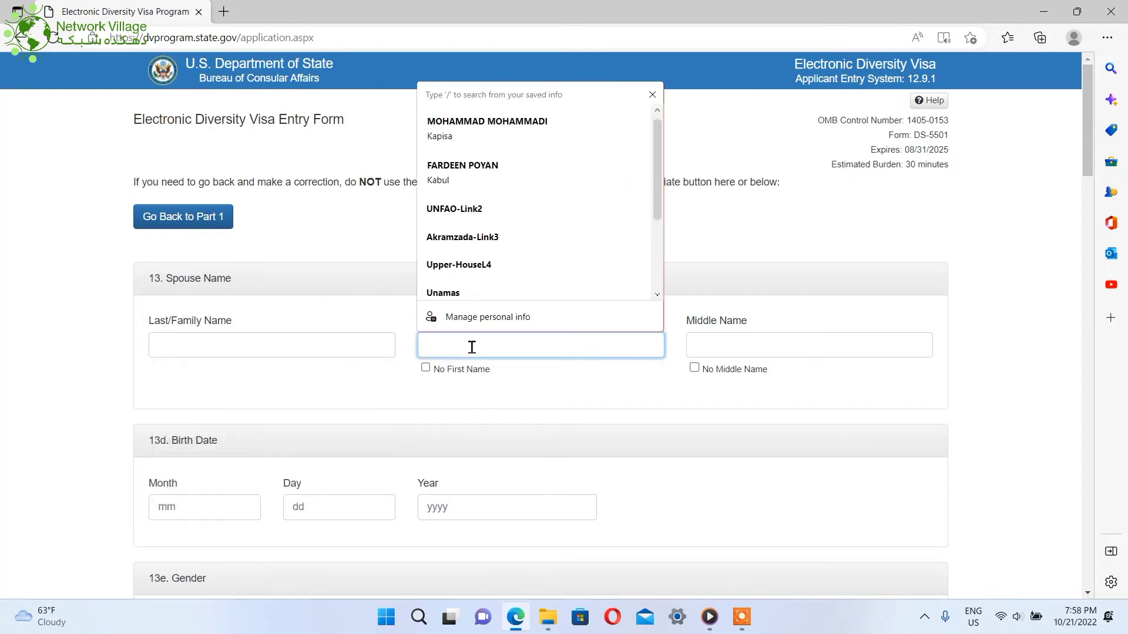
{"action": "left_click", "coordinate": [282, 351]}
{"action": "left_click", "coordinate": [482, 347]}
{"action": "left_click", "coordinate": [193, 509]}
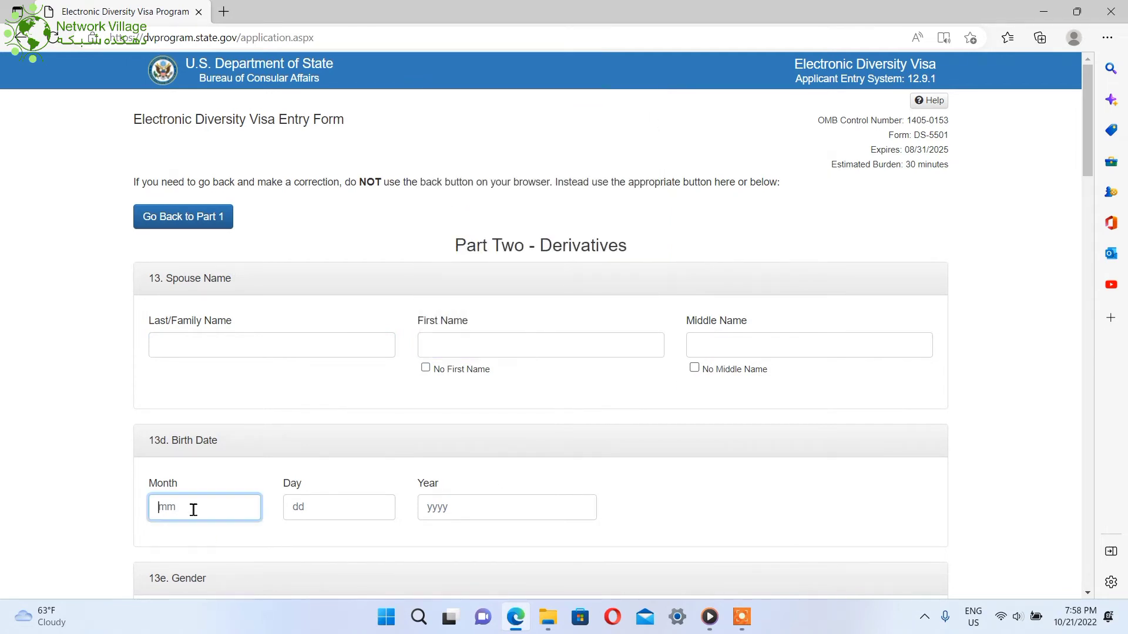
{"action": "left_click", "coordinate": [343, 499]}
{"action": "left_click", "coordinate": [463, 503]}
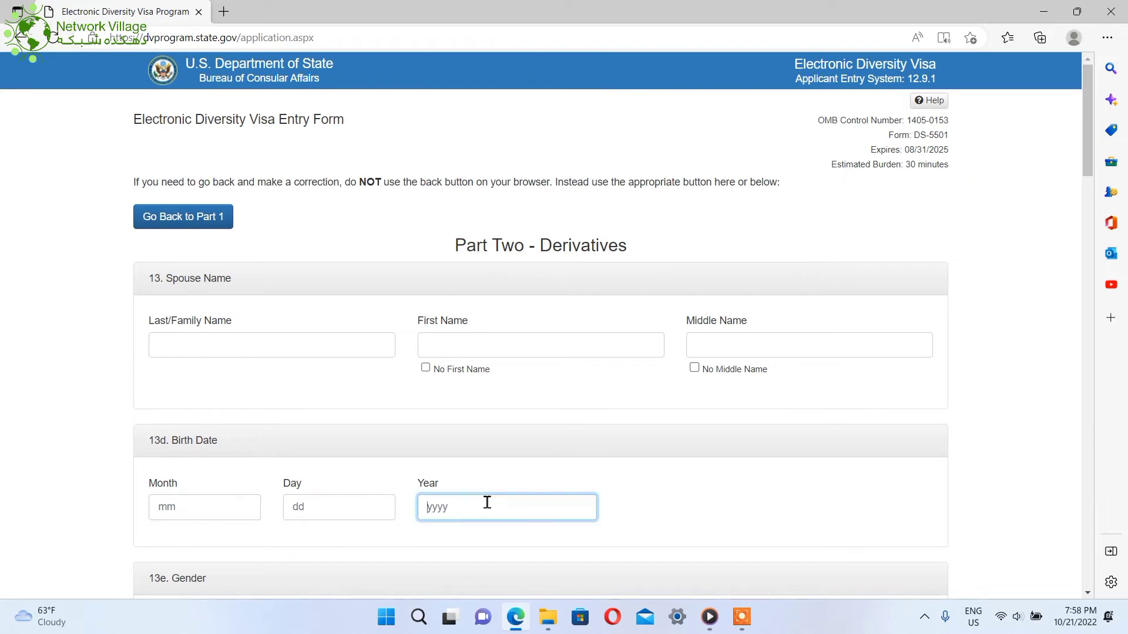
{"action": "left_click_drag", "start_coordinate": [1087, 168], "coordinate": [1102, 273]}
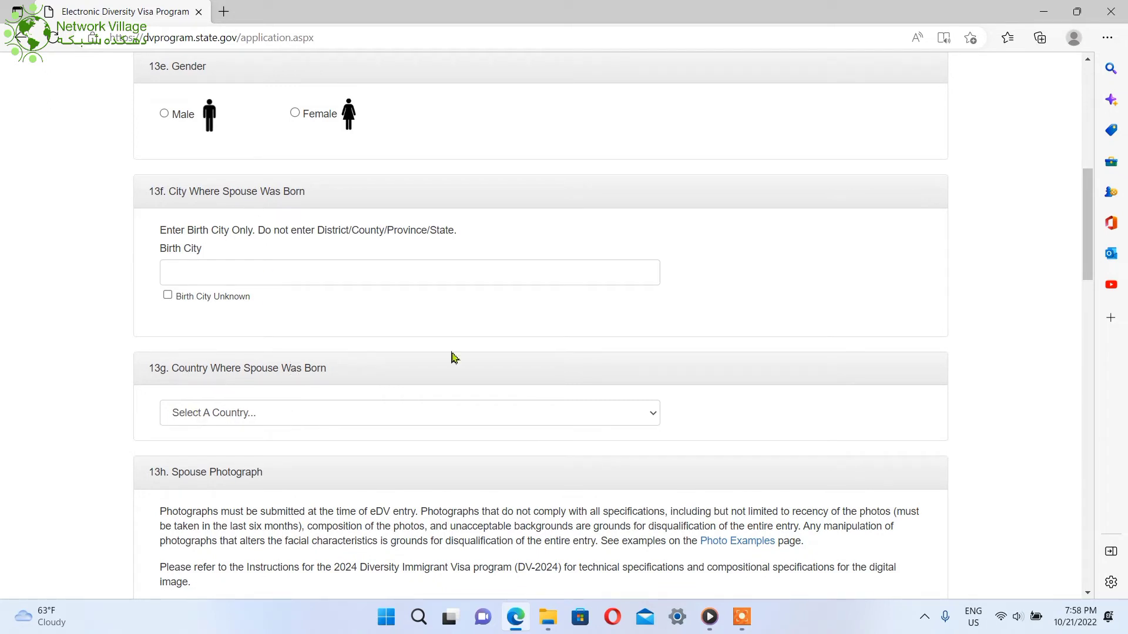
{"action": "left_click_drag", "start_coordinate": [1087, 258], "coordinate": [1101, 303]}
{"action": "scroll", "coordinate": [492, 284], "scroll_direction": "down", "scroll_amount": 5}
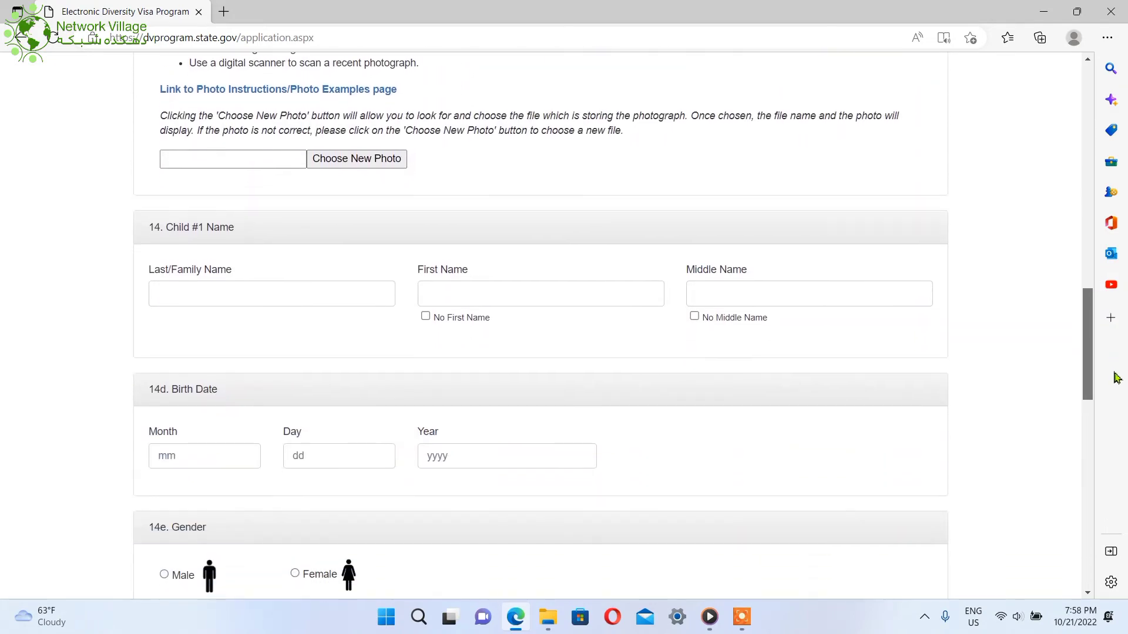
{"action": "left_click", "coordinate": [213, 290]}
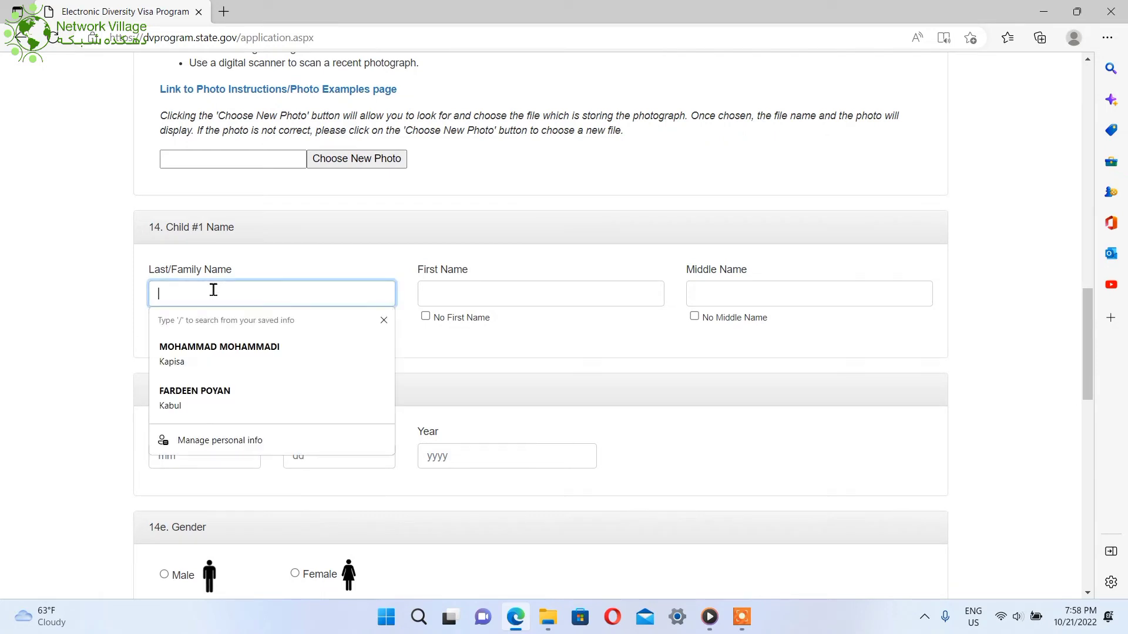
{"action": "left_click", "coordinate": [493, 296]}
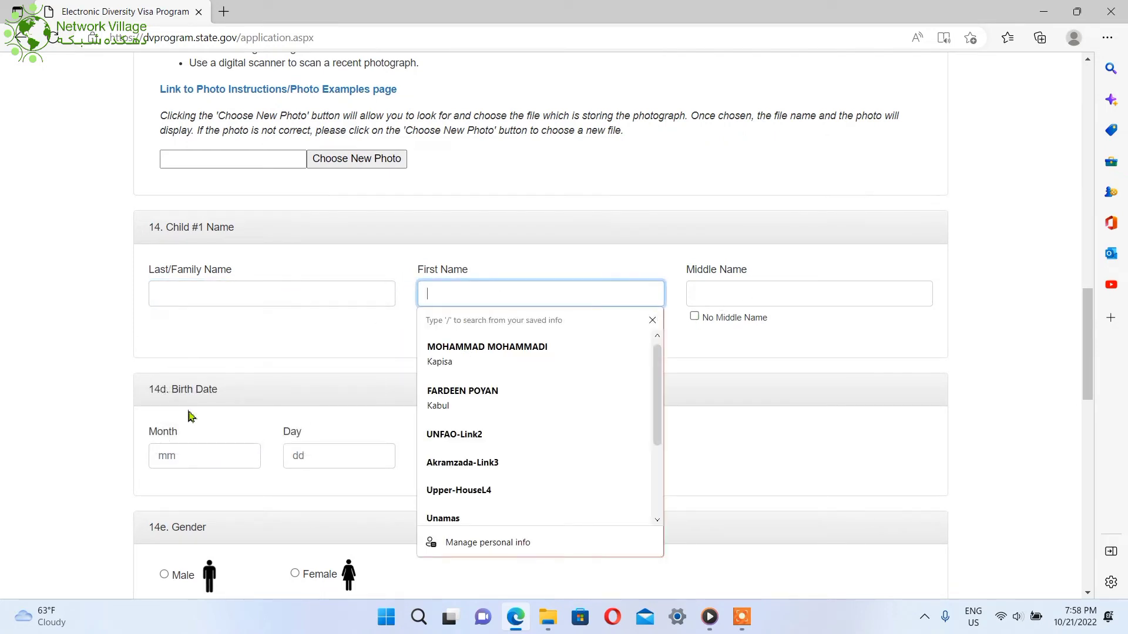
{"action": "left_click", "coordinate": [191, 457]}
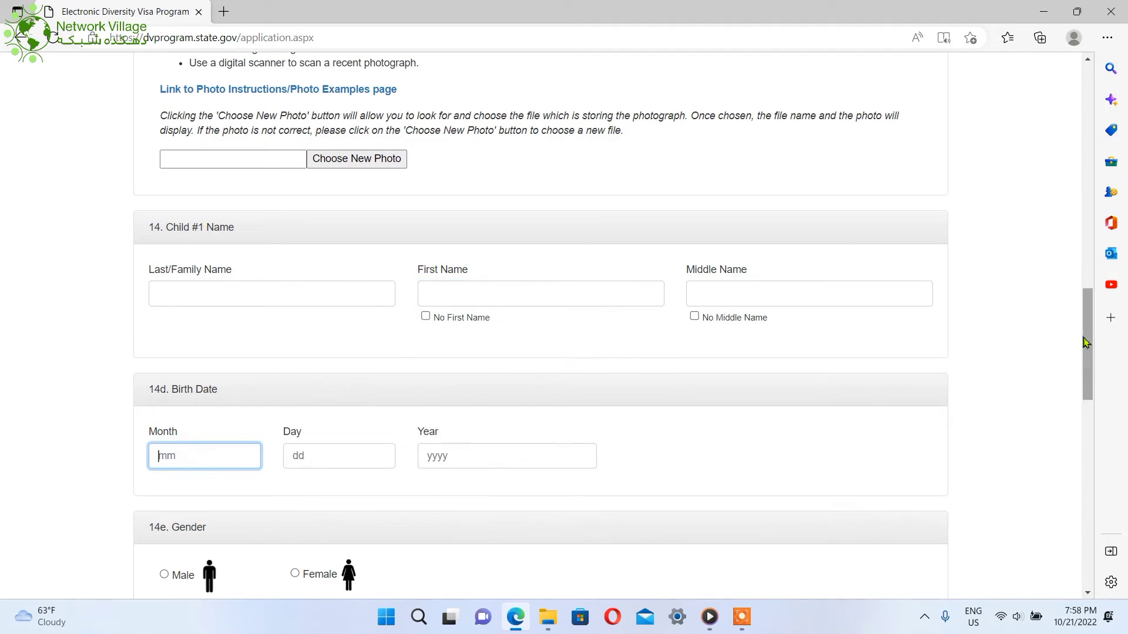
{"action": "left_click_drag", "start_coordinate": [1086, 342], "coordinate": [1106, 506]}
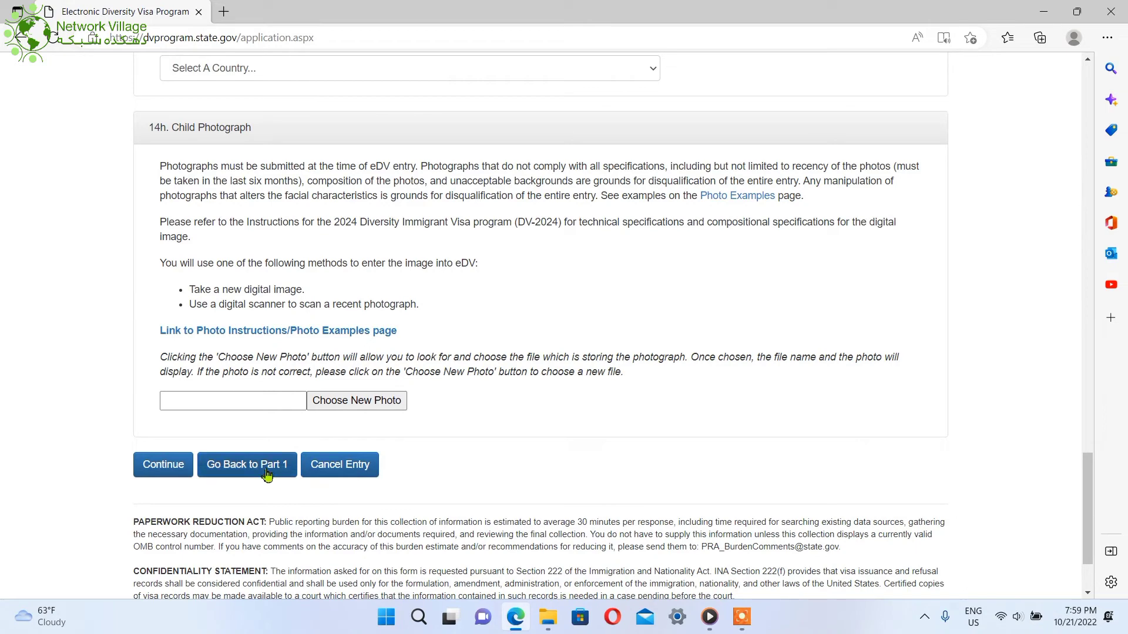
Return to Part One, switch marital status to Unmarried, enter 0 children, and continue
{"action": "left_click", "coordinate": [235, 472]}
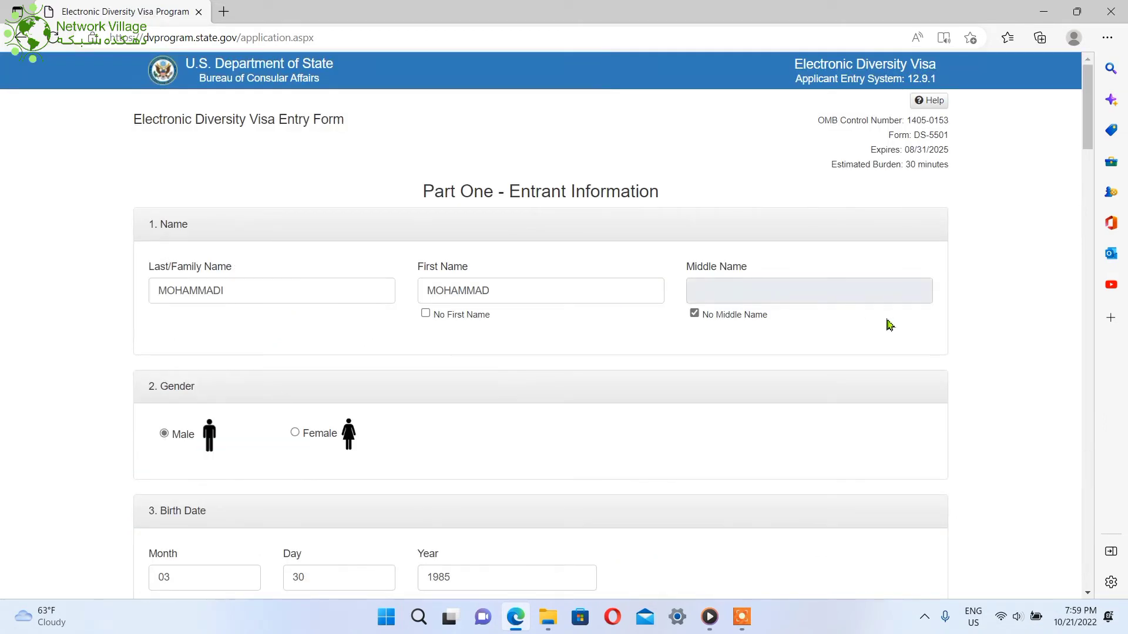
{"action": "left_click_drag", "start_coordinate": [1087, 145], "coordinate": [1091, 314]}
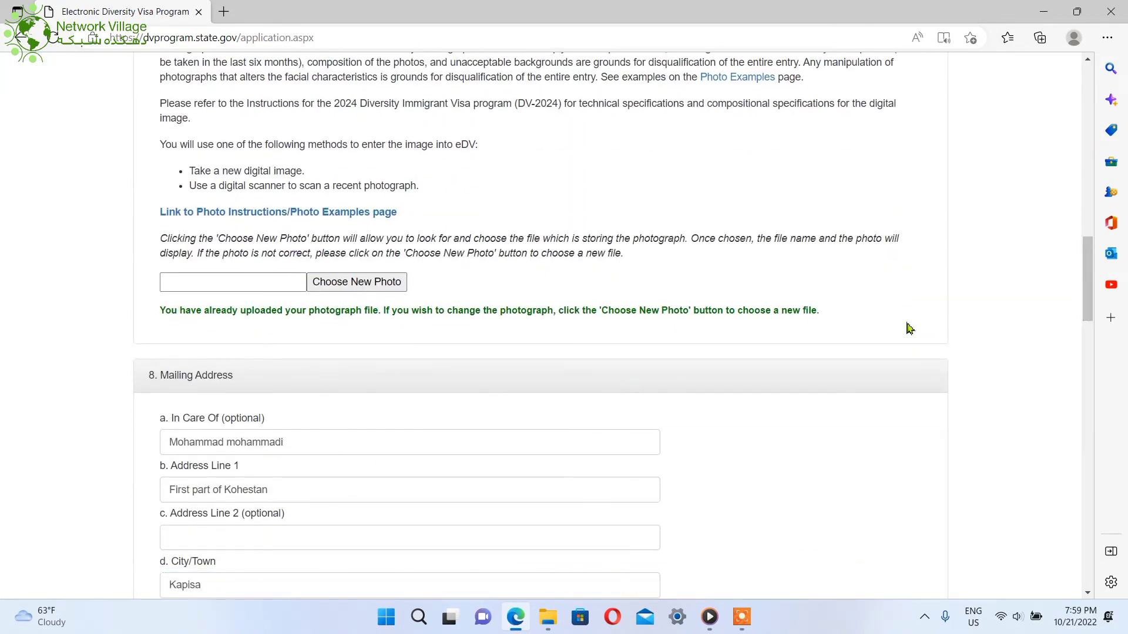
{"action": "left_click_drag", "start_coordinate": [1084, 301], "coordinate": [1090, 507]}
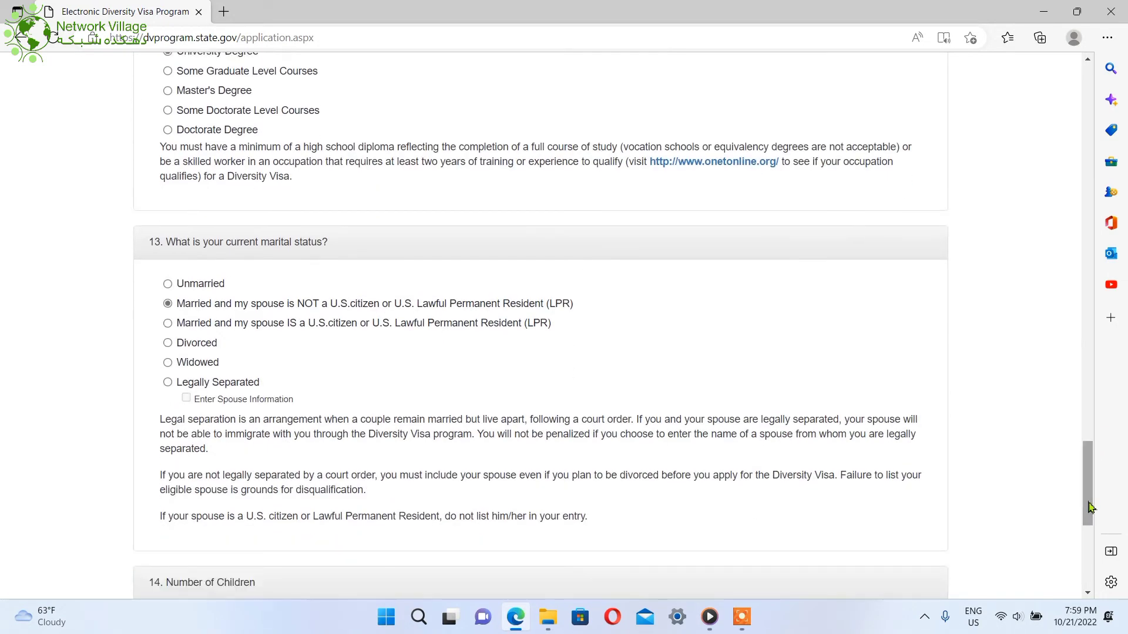
{"action": "left_click", "coordinate": [180, 288]}
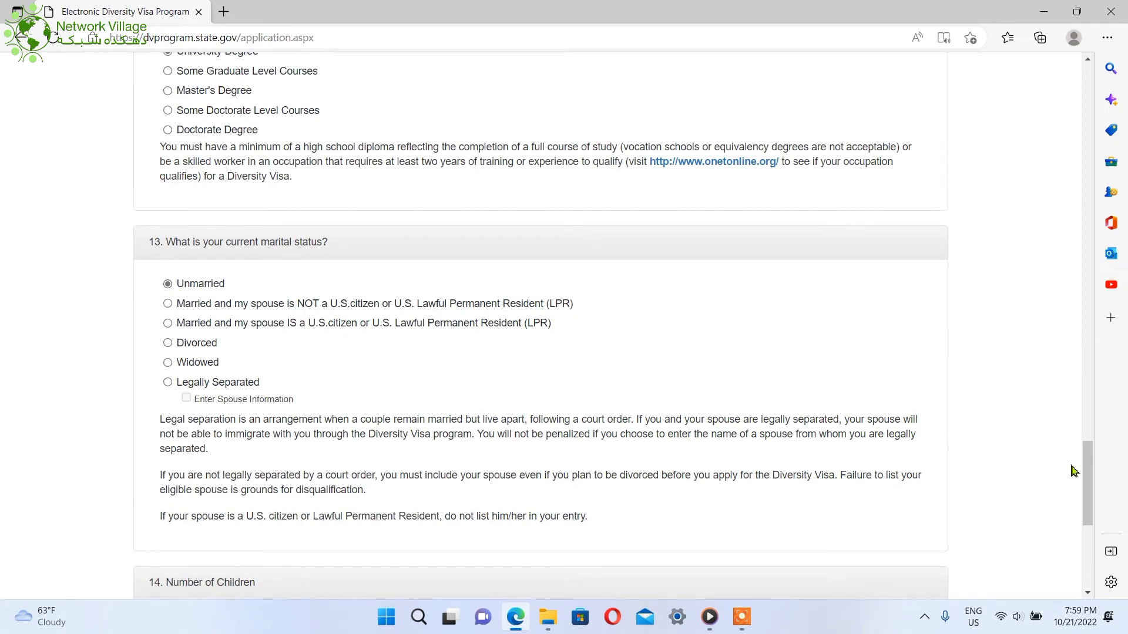
{"action": "scroll", "coordinate": [1087, 482], "scroll_direction": "down", "scroll_amount": 5}
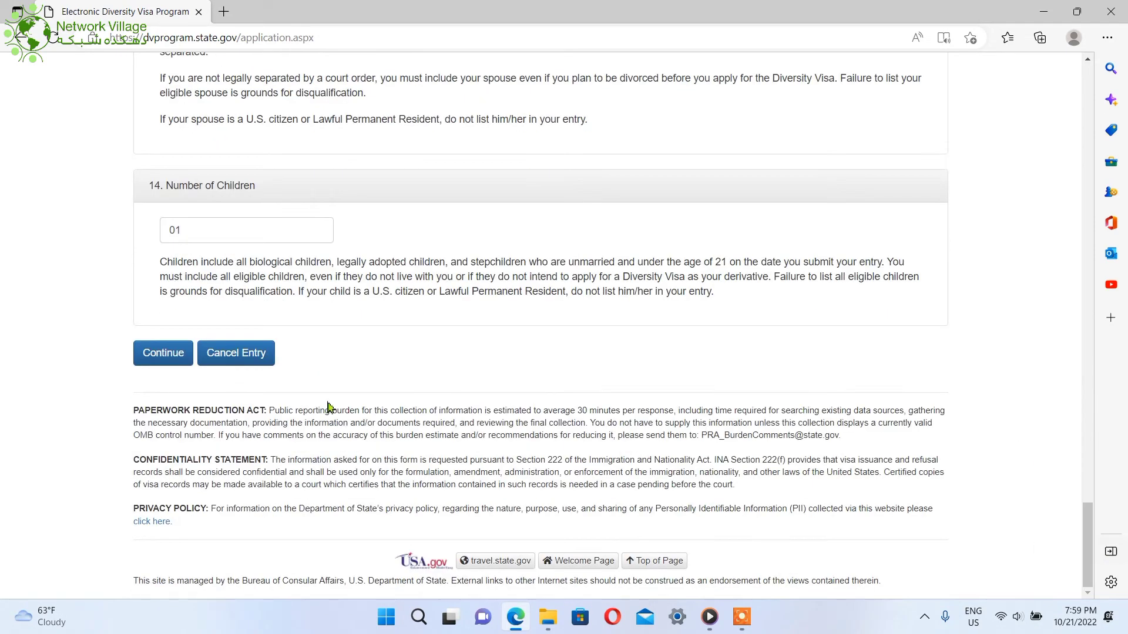
{"action": "left_click", "coordinate": [237, 241]}
{"action": "type", "text": "0"}
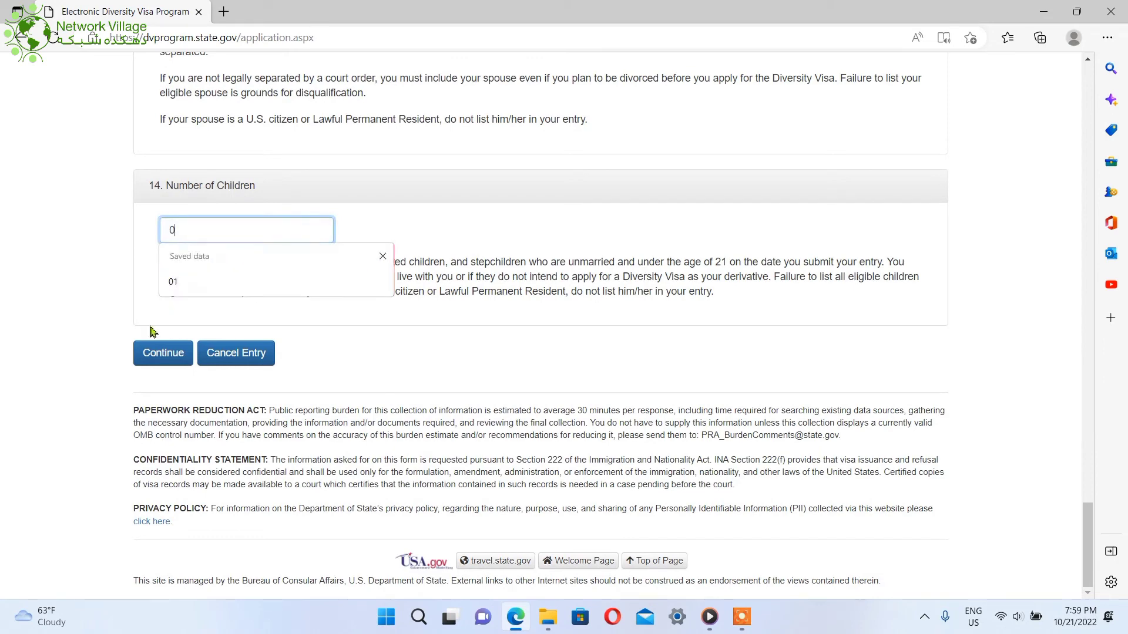
{"action": "left_click", "coordinate": [53, 311]}
{"action": "left_click", "coordinate": [161, 353]}
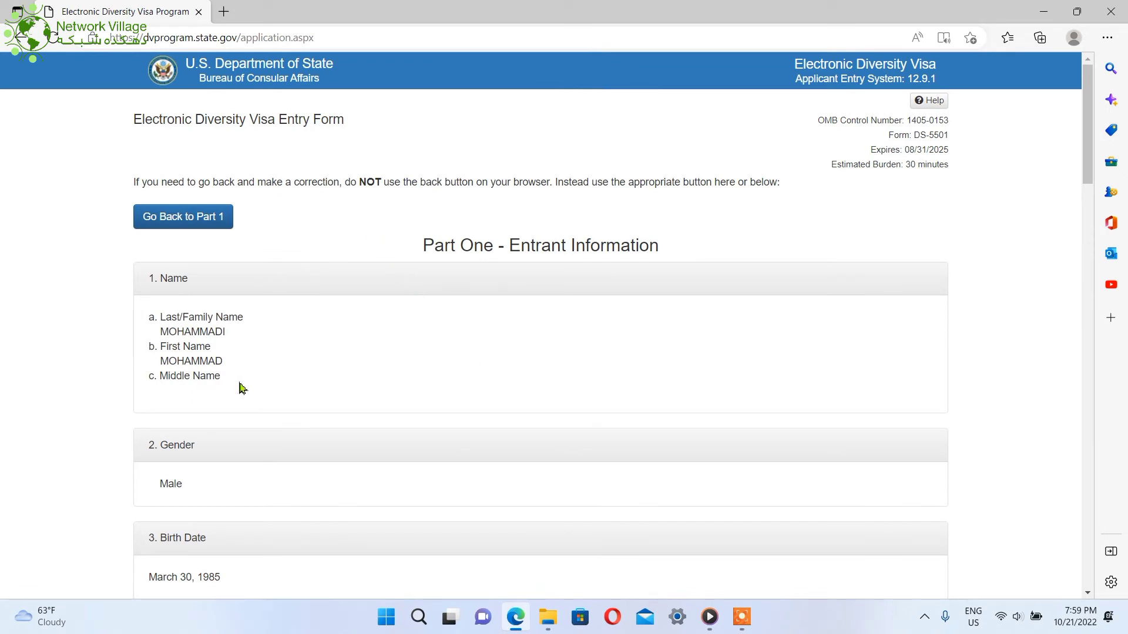
Check the entrant's name and each review section, then press the green Submit button
{"action": "left_click_drag", "start_coordinate": [240, 388], "coordinate": [154, 332]}
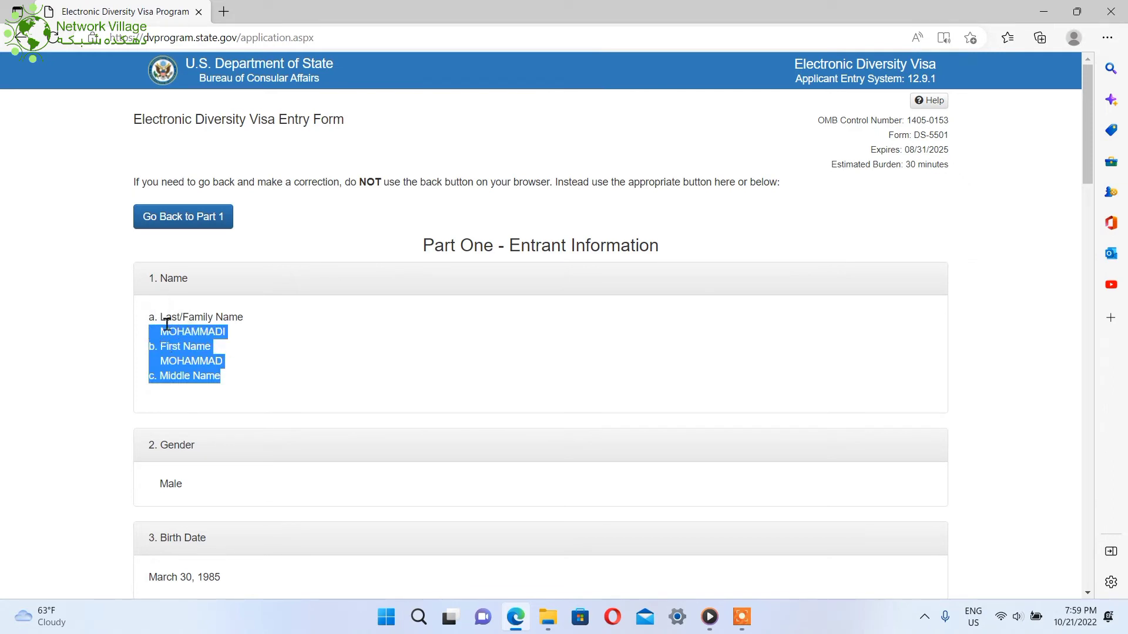
{"action": "left_click_drag", "start_coordinate": [155, 318], "coordinate": [259, 385]}
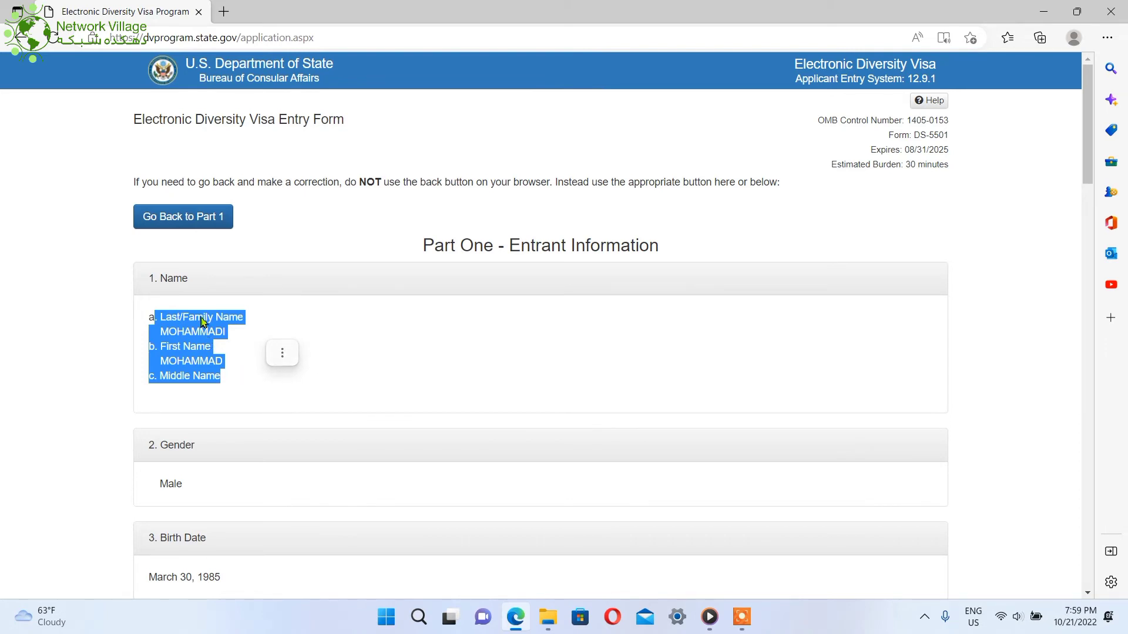
{"action": "left_click", "coordinate": [209, 336]}
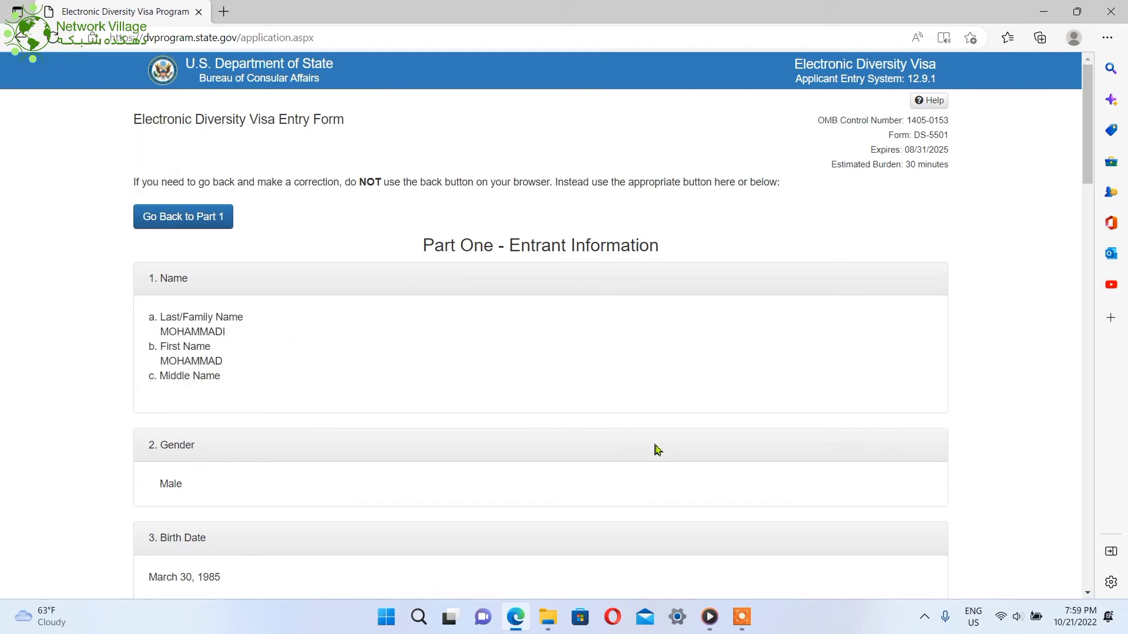
{"action": "scroll", "coordinate": [1086, 206], "scroll_direction": "down", "scroll_amount": 4}
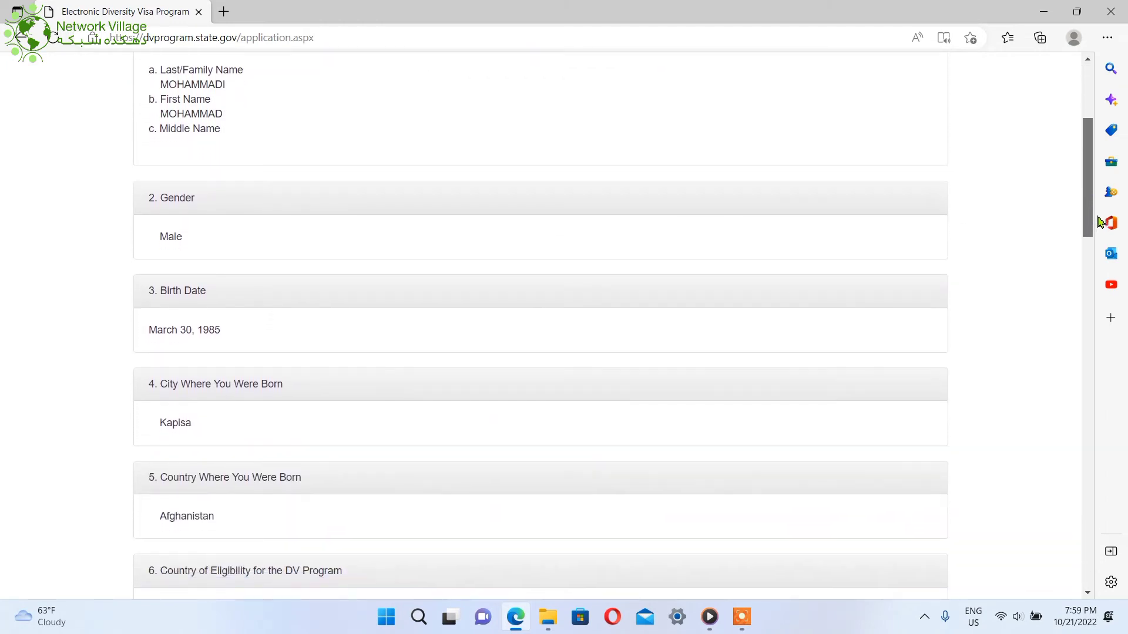
{"action": "scroll", "coordinate": [1100, 235], "scroll_direction": "down", "scroll_amount": 3}
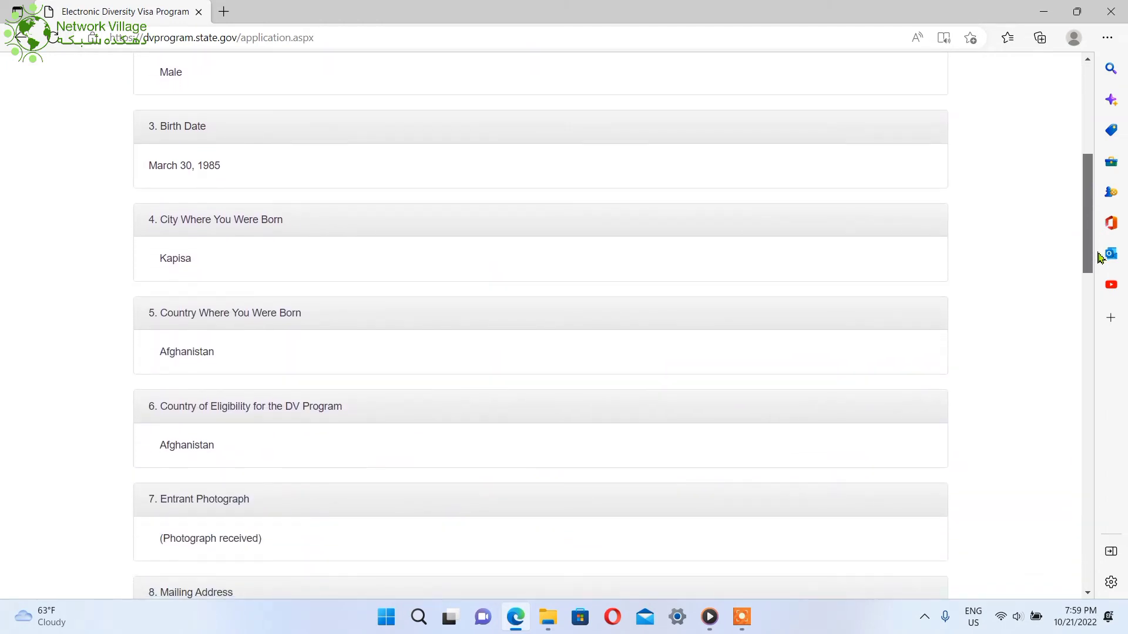
{"action": "scroll", "coordinate": [1100, 270], "scroll_direction": "down", "scroll_amount": 2}
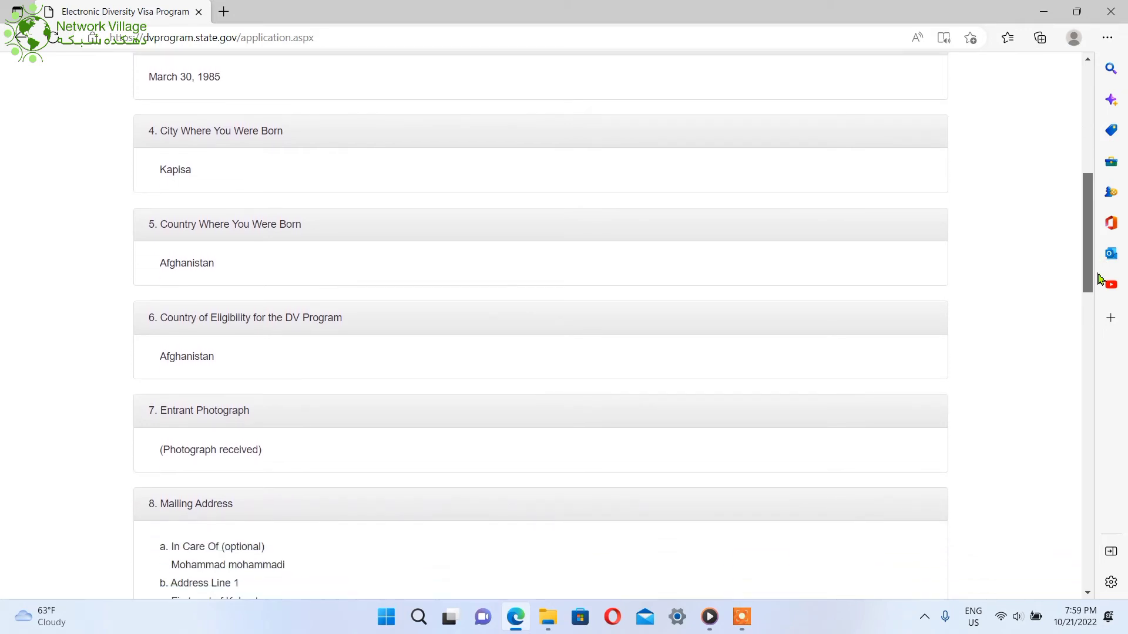
{"action": "scroll", "coordinate": [1100, 278], "scroll_direction": "down", "scroll_amount": 2}
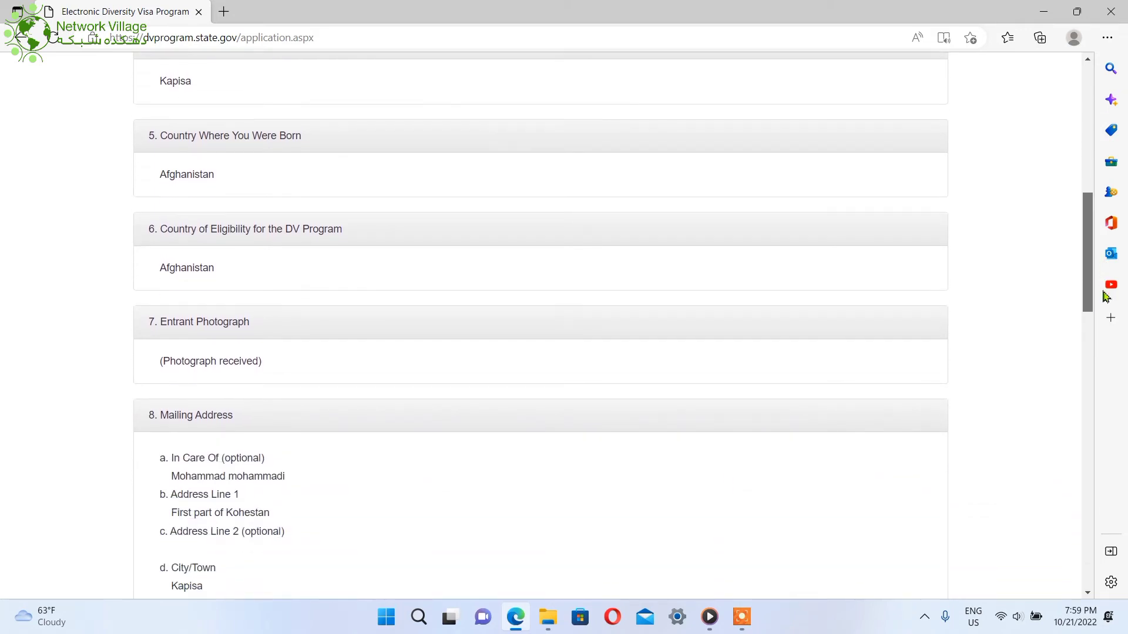
{"action": "scroll", "coordinate": [1106, 296], "scroll_direction": "down", "scroll_amount": 2}
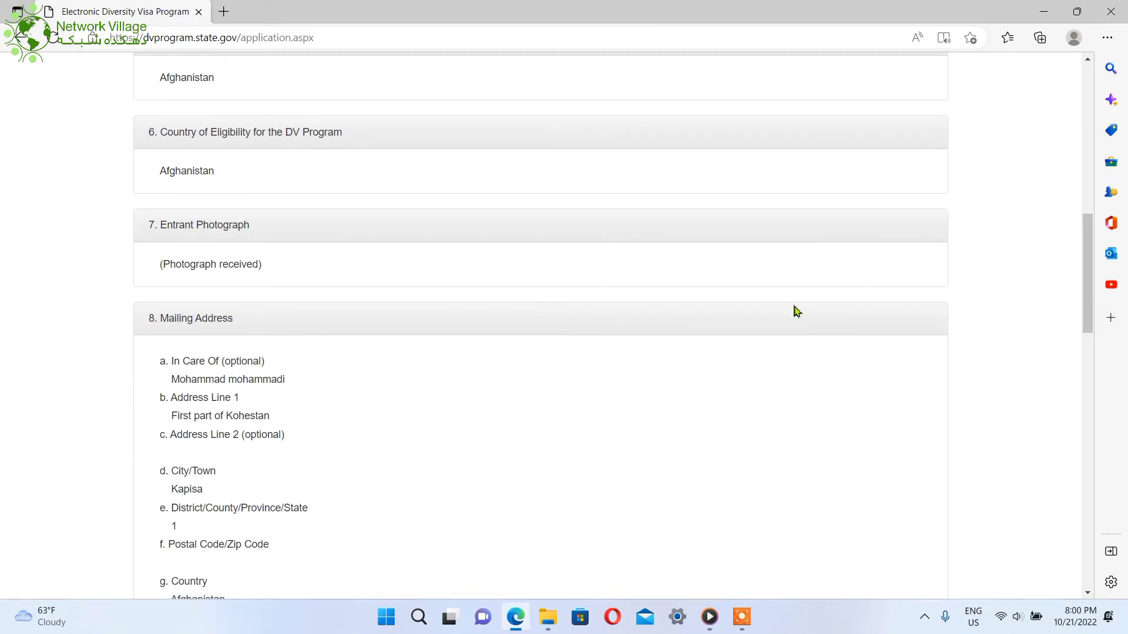
{"action": "left_click_drag", "start_coordinate": [1092, 237], "coordinate": [1079, 496]}
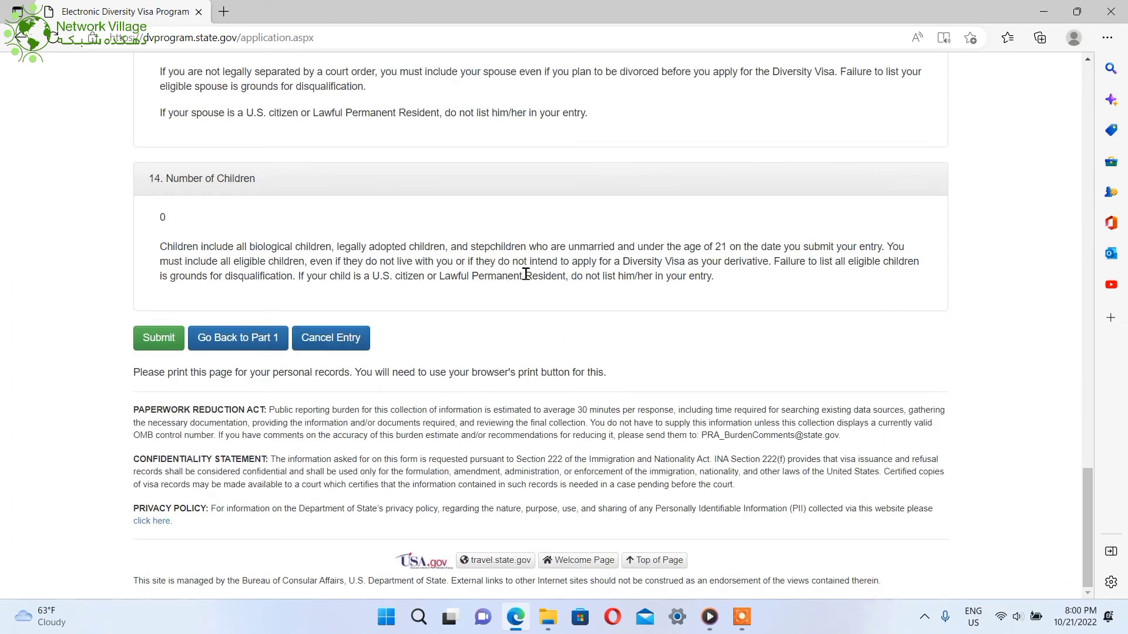
{"action": "left_click", "coordinate": [158, 344]}
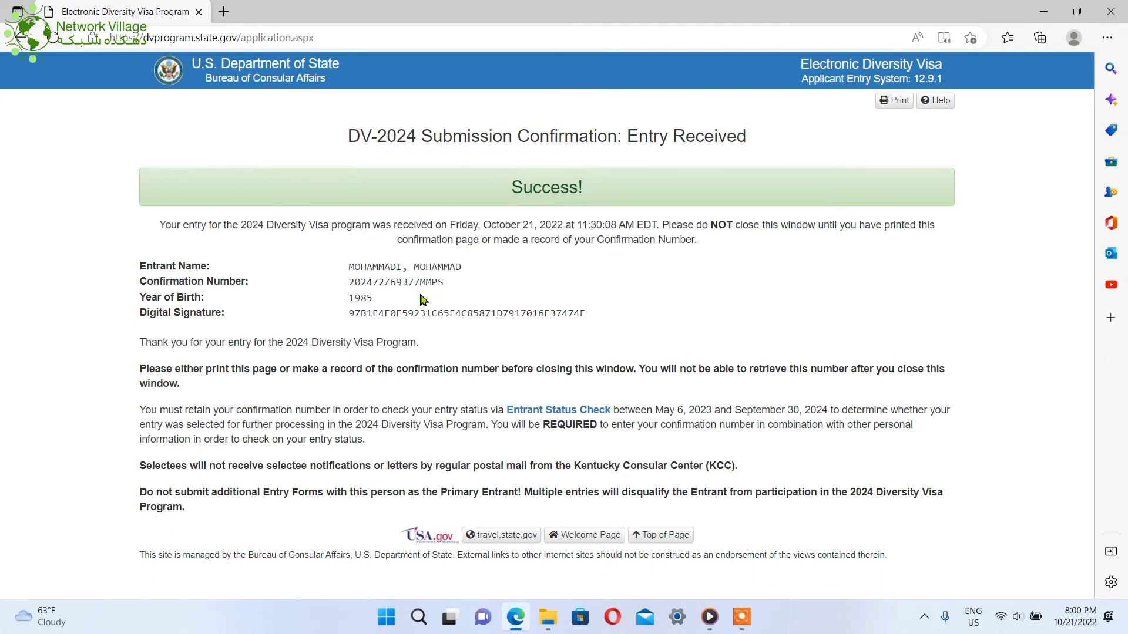
{"action": "left_click_drag", "start_coordinate": [337, 288], "coordinate": [421, 274]}
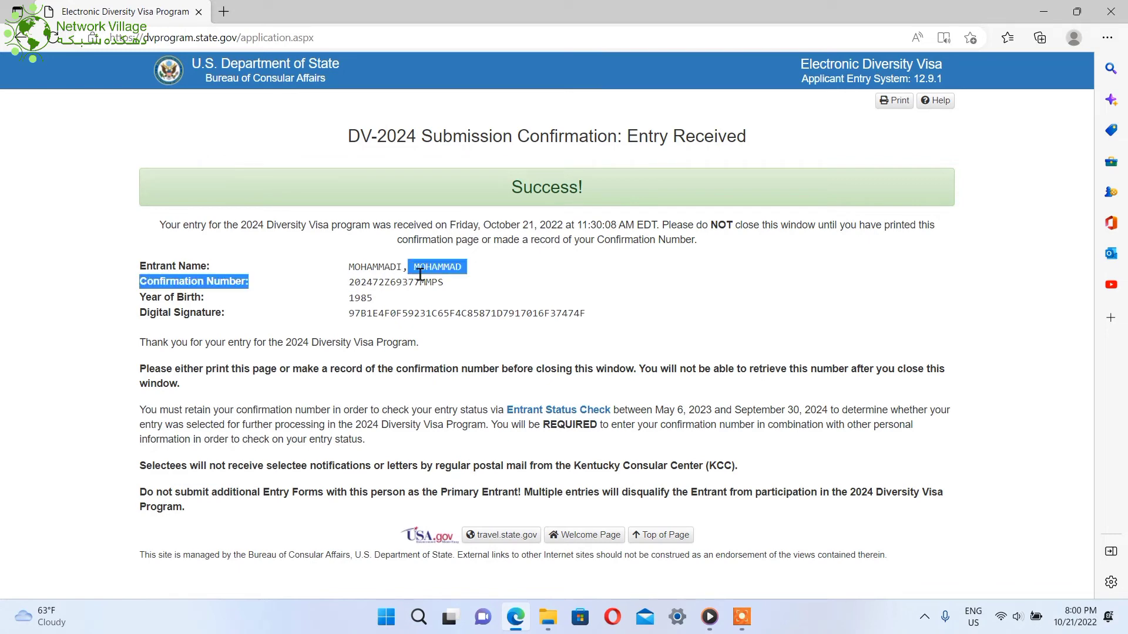
{"action": "left_click", "coordinate": [435, 288]}
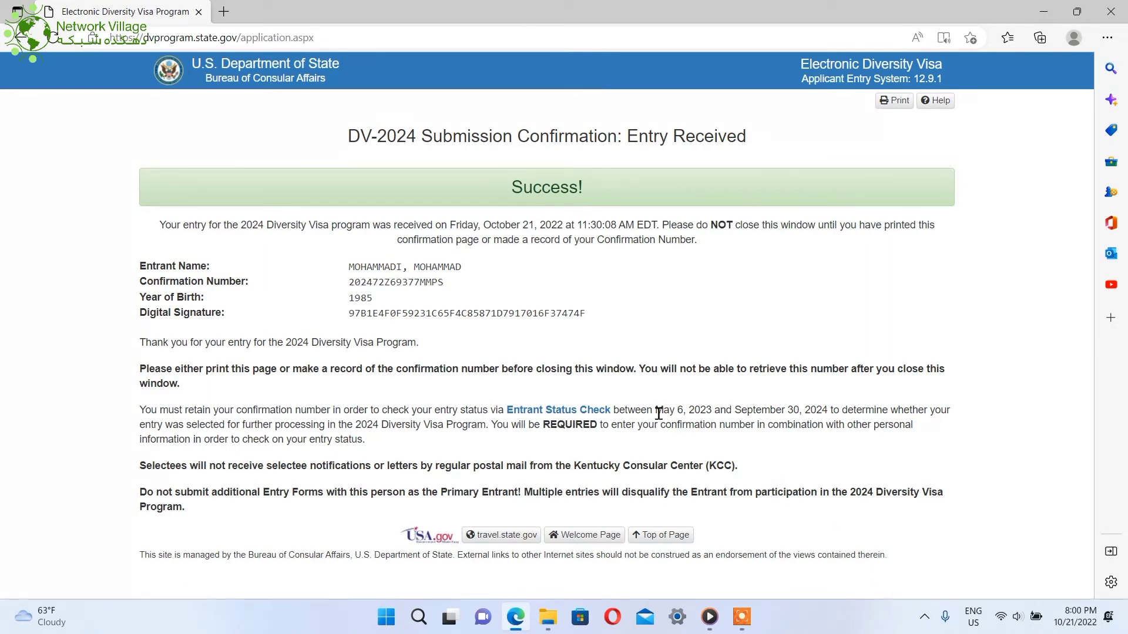
{"action": "left_click_drag", "start_coordinate": [658, 412], "coordinate": [720, 414]}
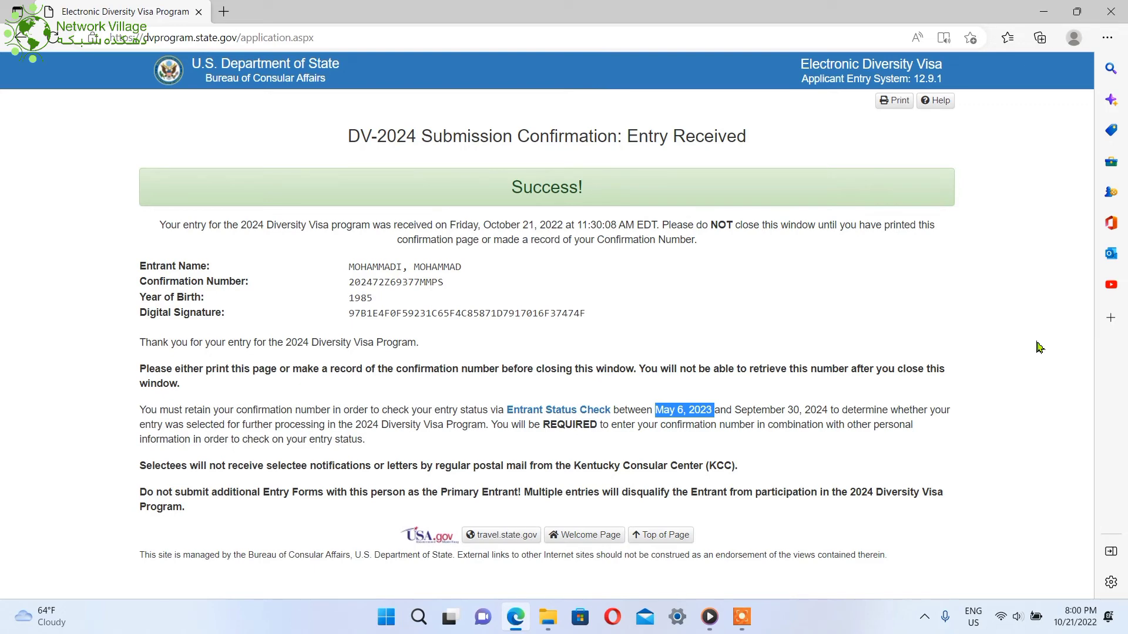
{"action": "key", "text": "super"}
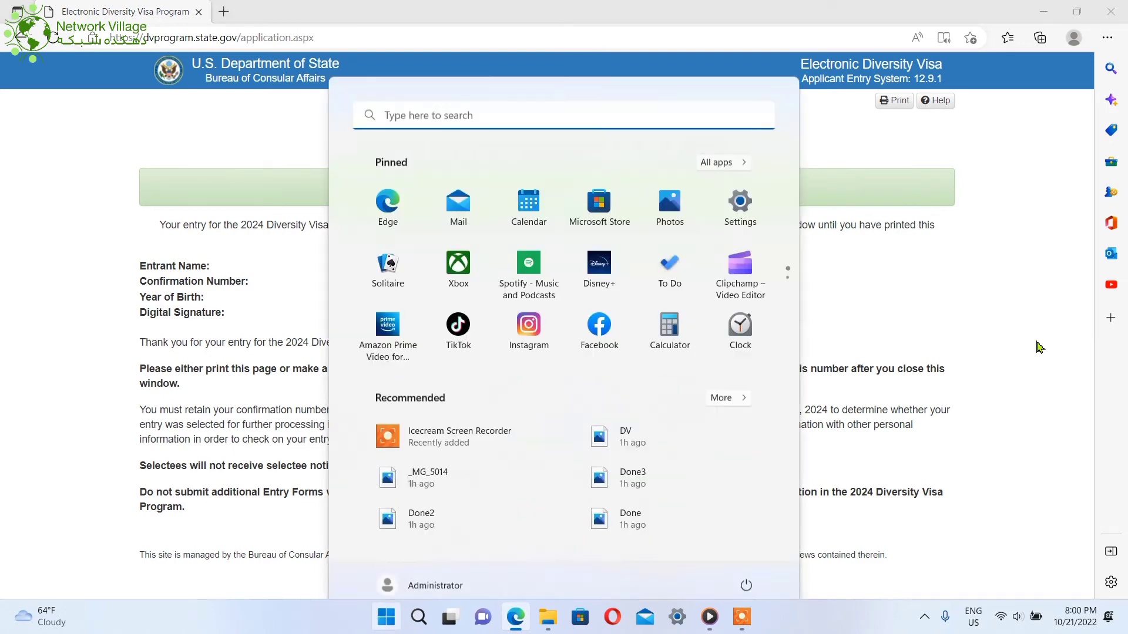
{"action": "key", "text": "super"}
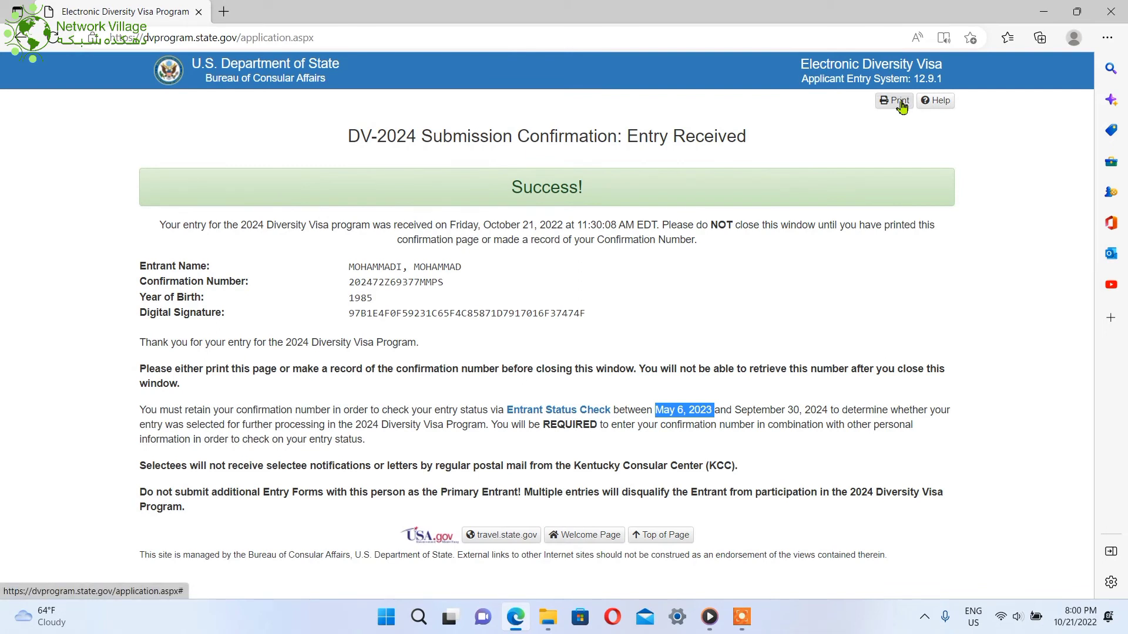
Print the confirmation page using Microsoft Print to PDF as the printer
{"action": "left_click", "coordinate": [902, 105]}
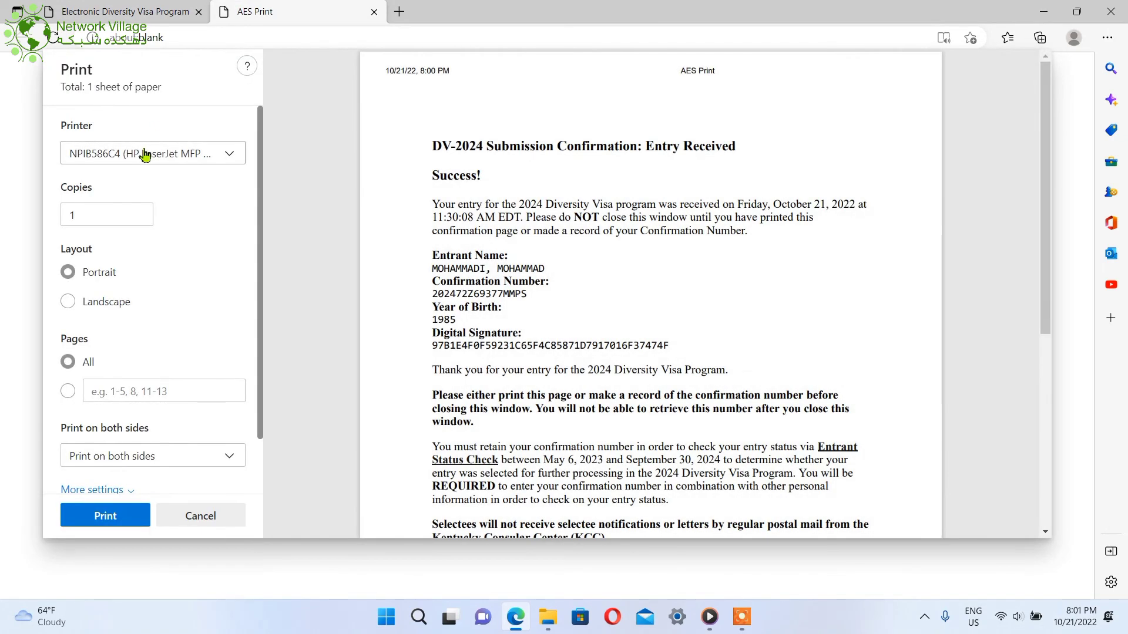
{"action": "left_click", "coordinate": [145, 155]}
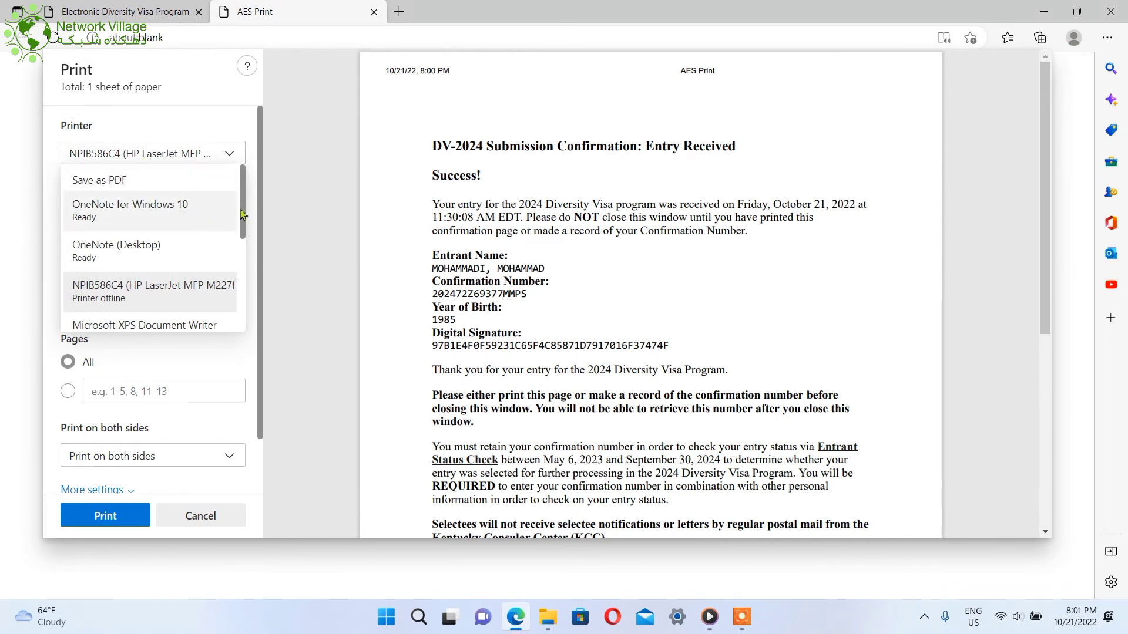
{"action": "left_click_drag", "start_coordinate": [243, 214], "coordinate": [243, 238]}
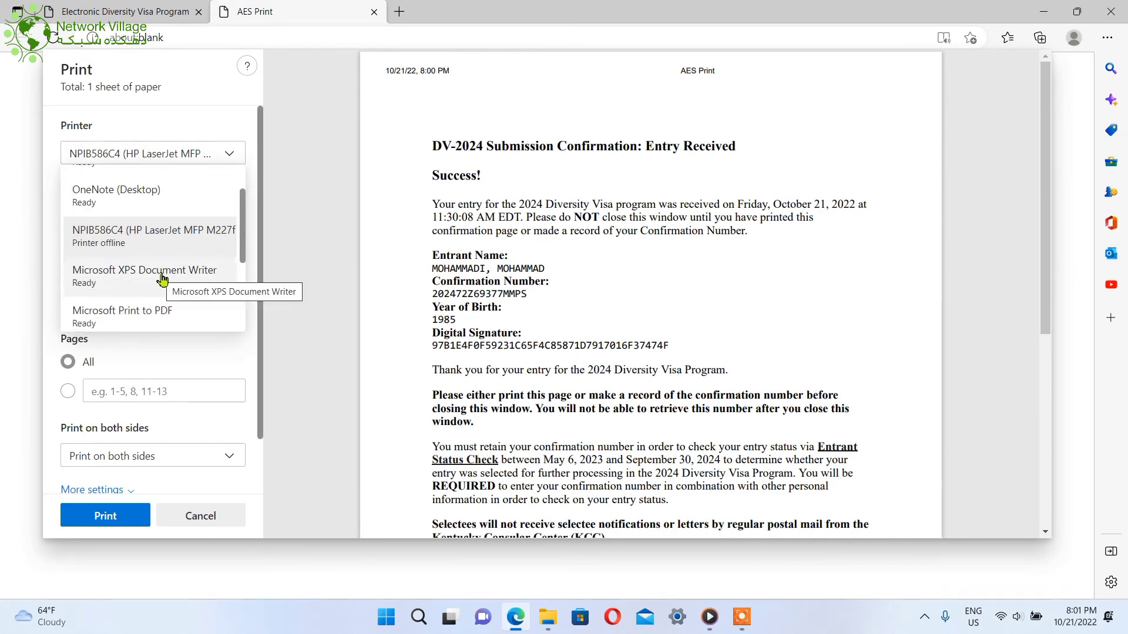
{"action": "left_click", "coordinate": [143, 315]}
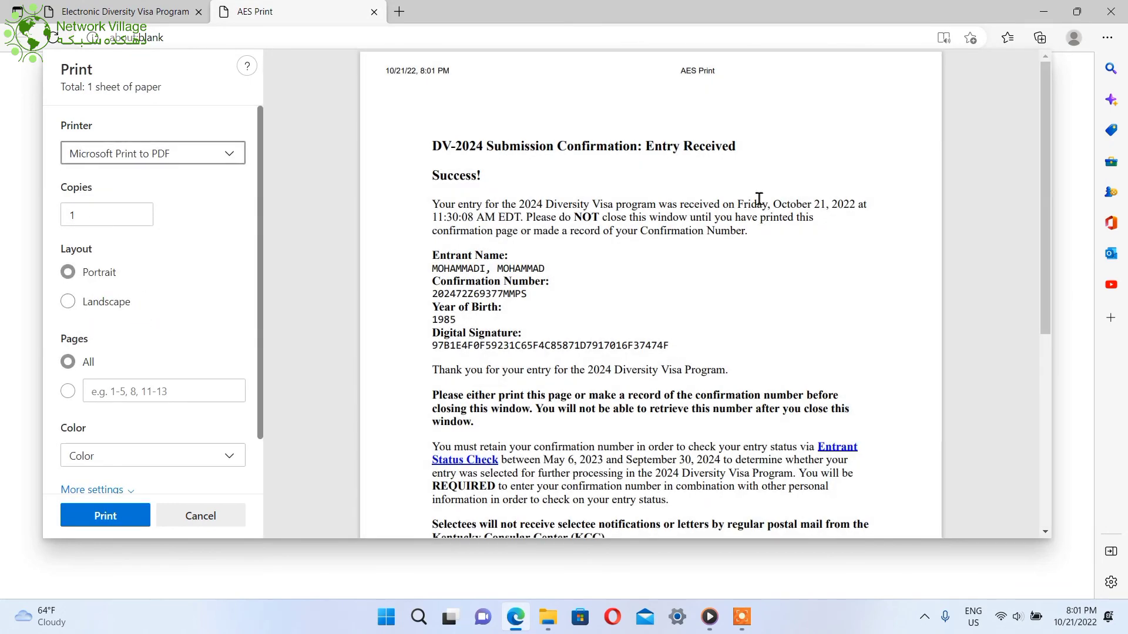
{"action": "left_click_drag", "start_coordinate": [1049, 174], "coordinate": [1040, 276]}
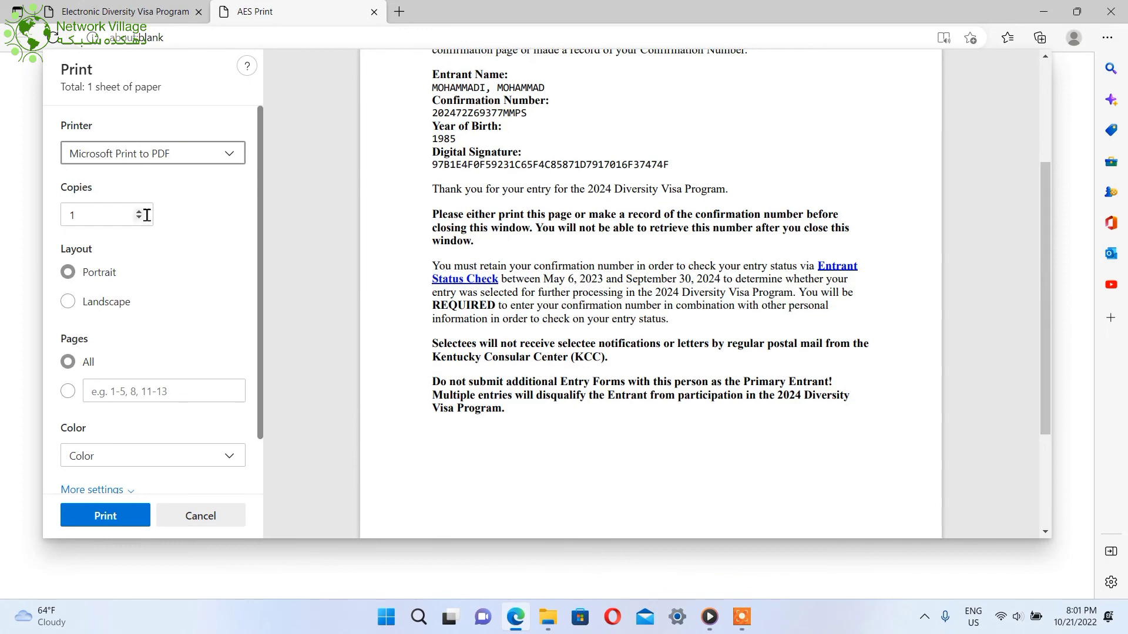
{"action": "left_click", "coordinate": [120, 515]}
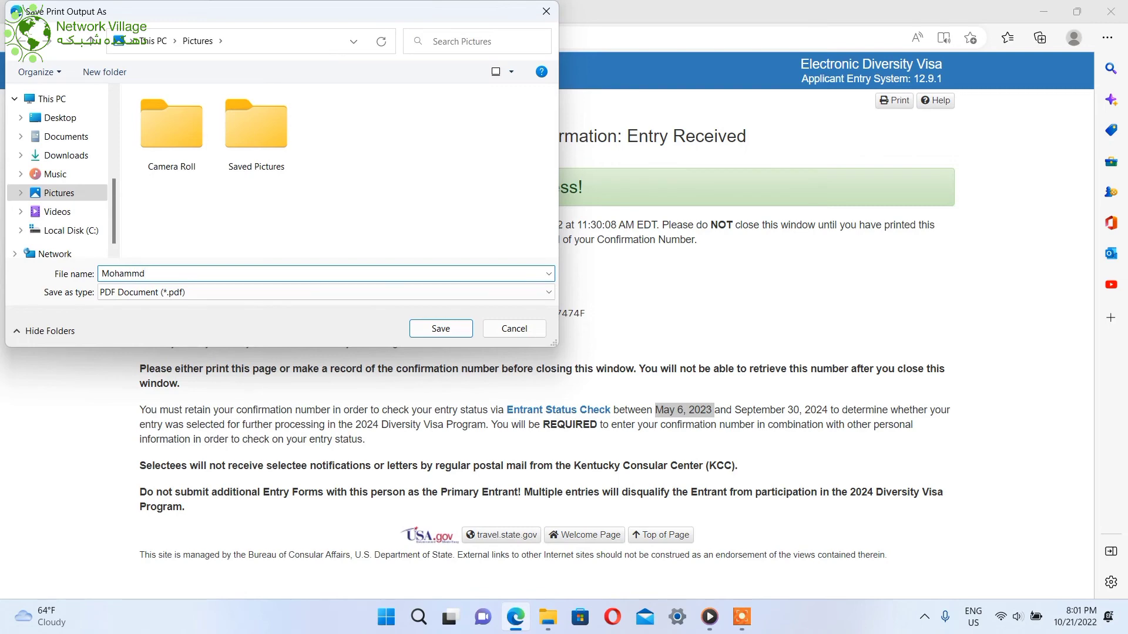
Save the PDF in the Pictures folder under a file name for the entrant
{"action": "left_click", "coordinate": [138, 276]}
{"action": "type", "text": "Mohammd"}
{"action": "key", "text": "Return"}
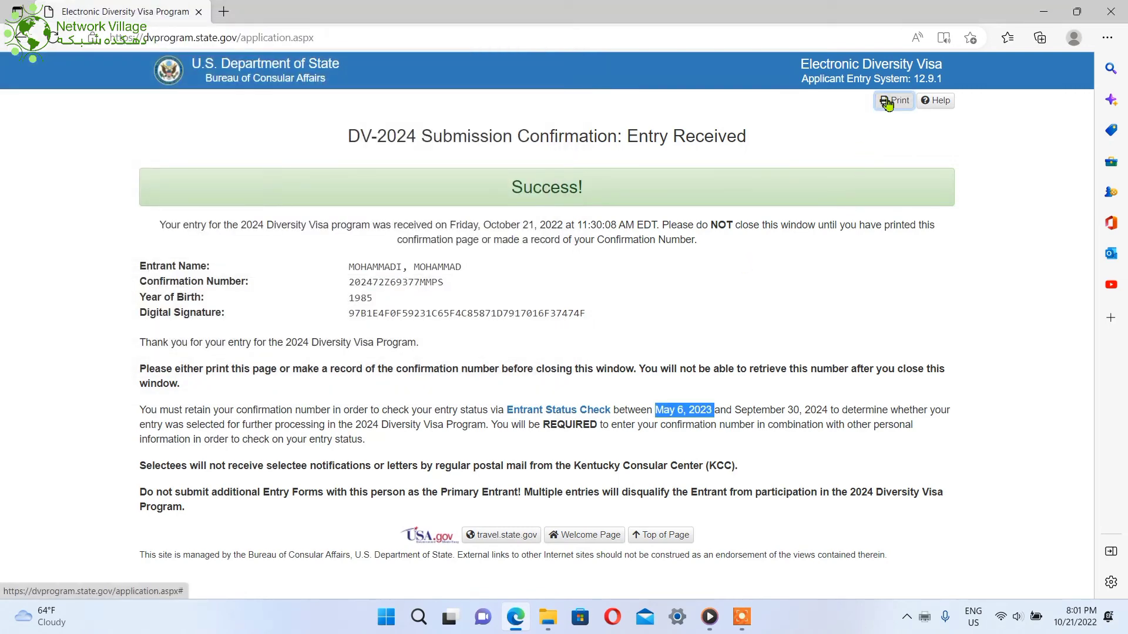
{"action": "left_click", "coordinate": [887, 102]}
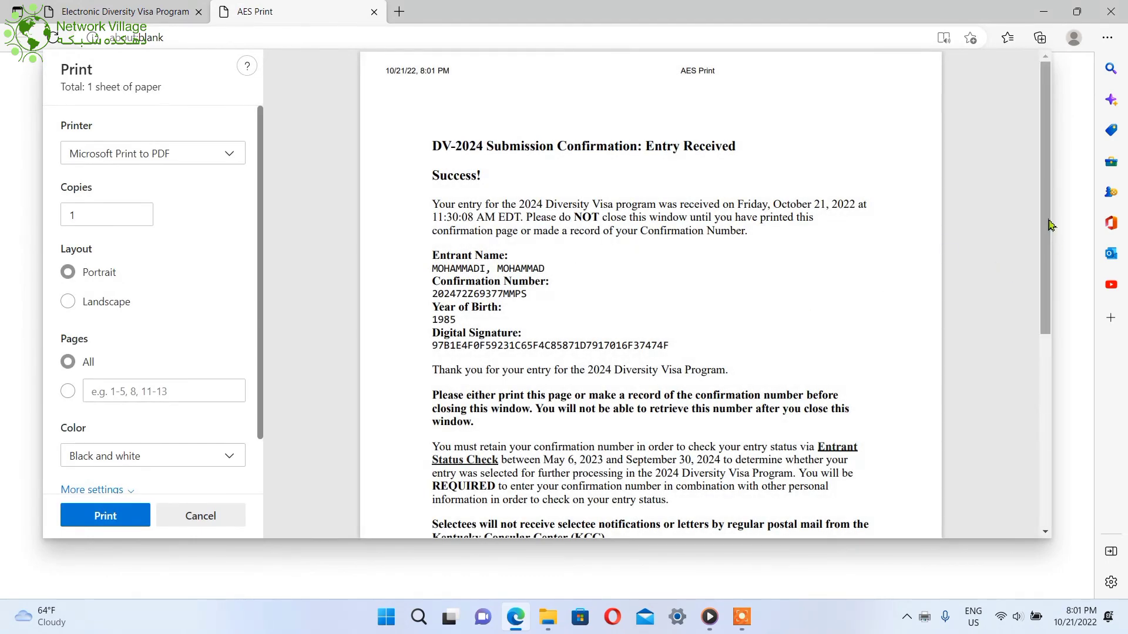
{"action": "left_click_drag", "start_coordinate": [1051, 225], "coordinate": [1022, 177]}
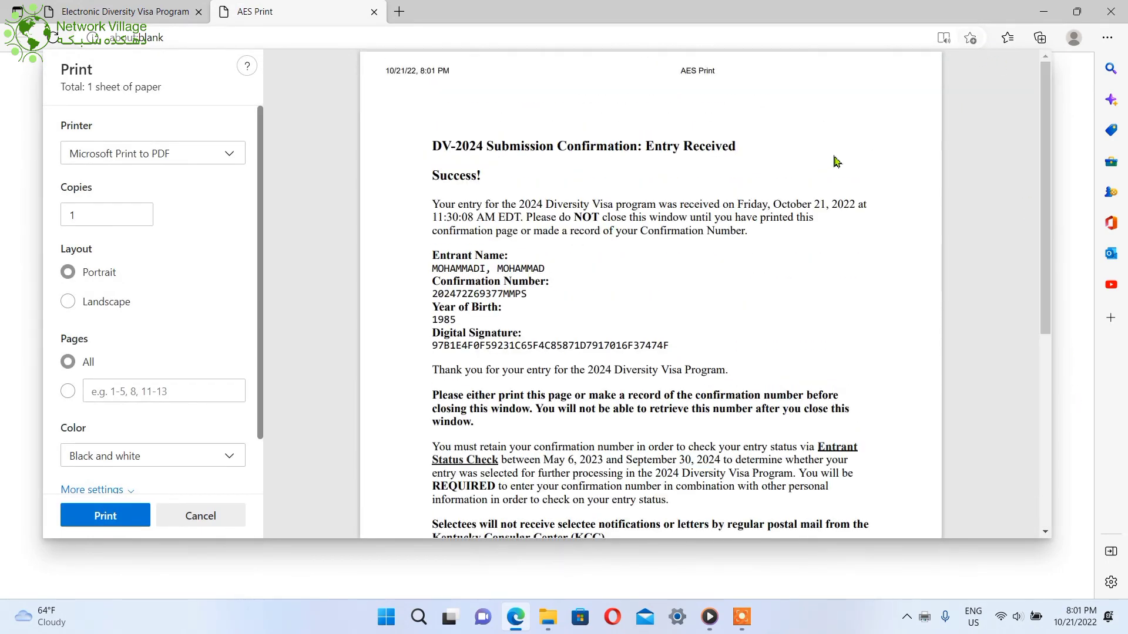
{"action": "key", "text": "Escape"}
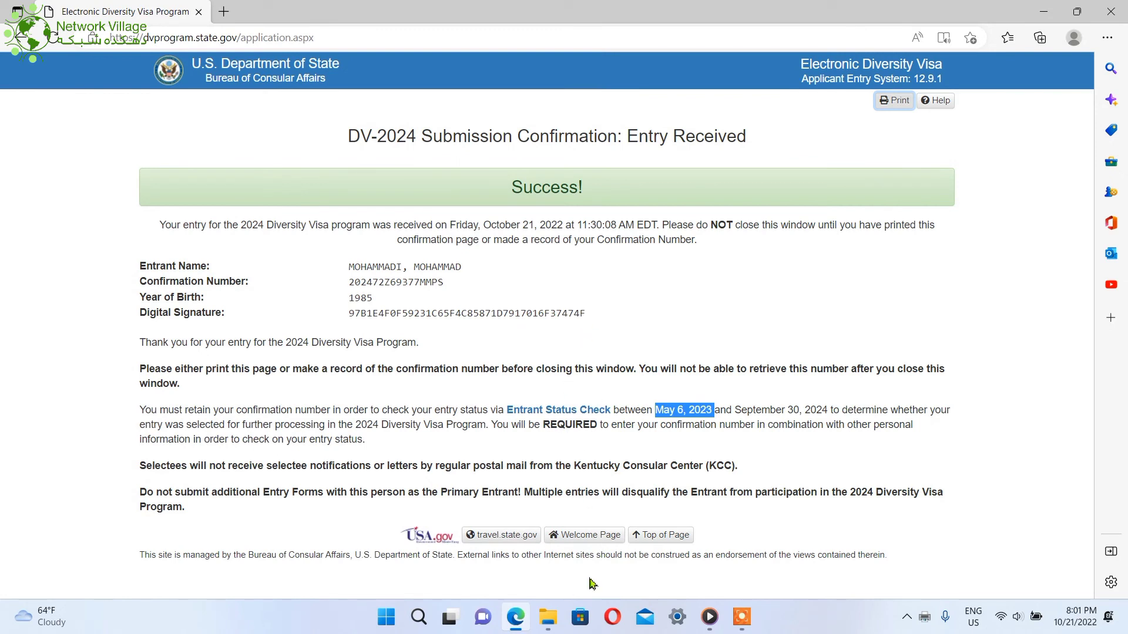
Launch Paint through Run with mspaint, then close the blank untitled window
{"action": "key", "text": "super+r"}
{"action": "type", "text": "mspa"}
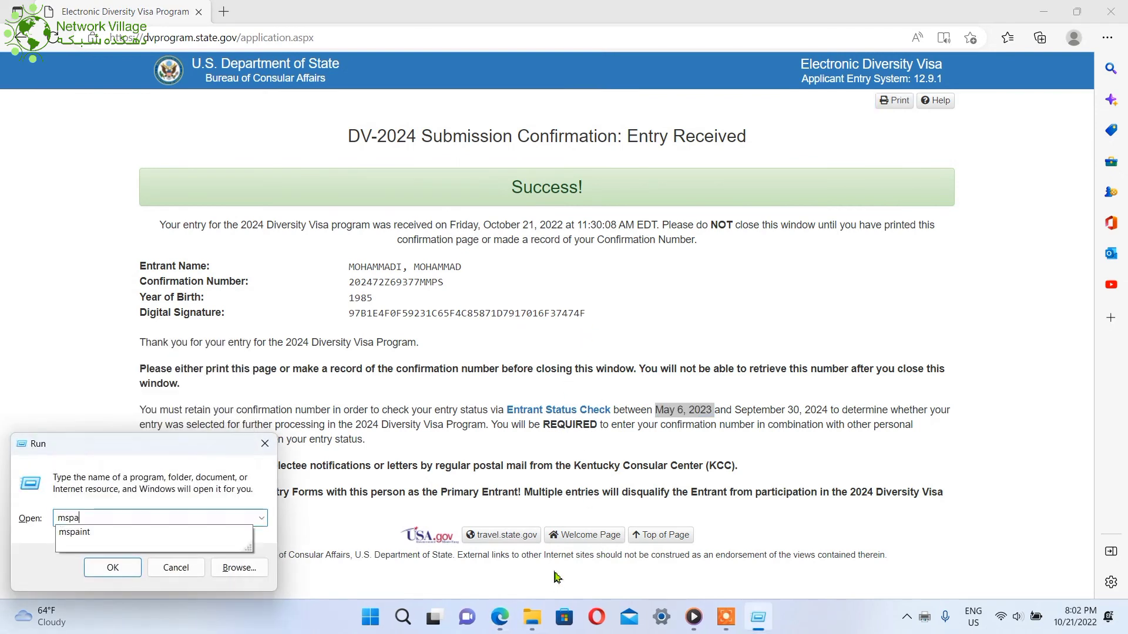
{"action": "key", "text": "Down"}
{"action": "key", "text": "Return"}
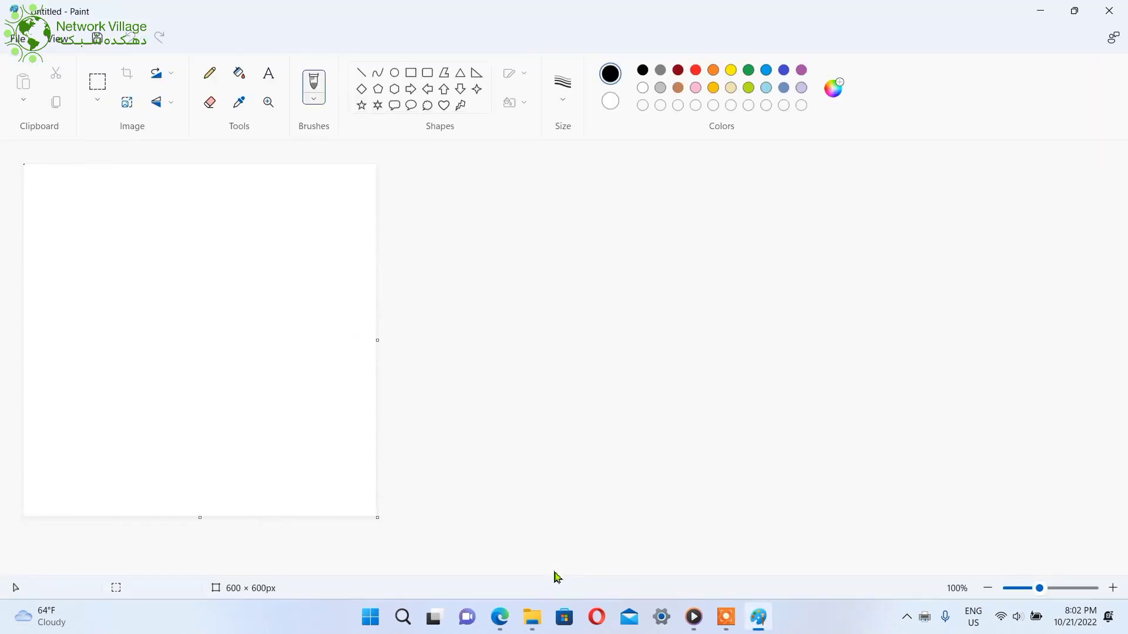
{"action": "left_click", "coordinate": [1096, 7]}
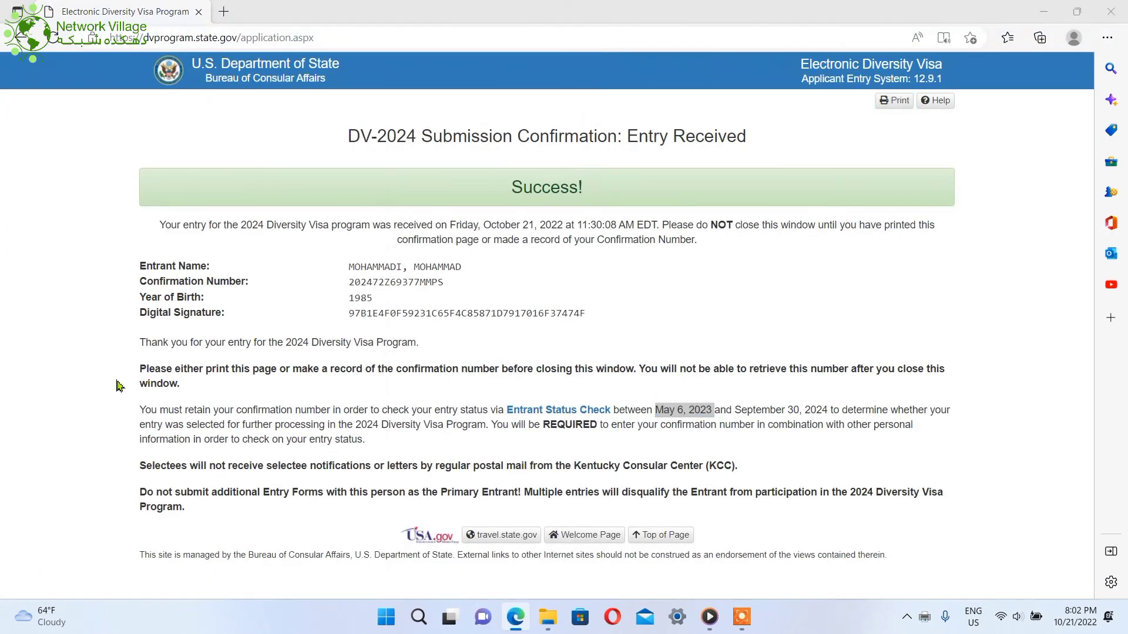
Open Pictures in File Explorer and show the Open with apps for the WhatsApp photo
{"action": "key", "text": "super+e"}
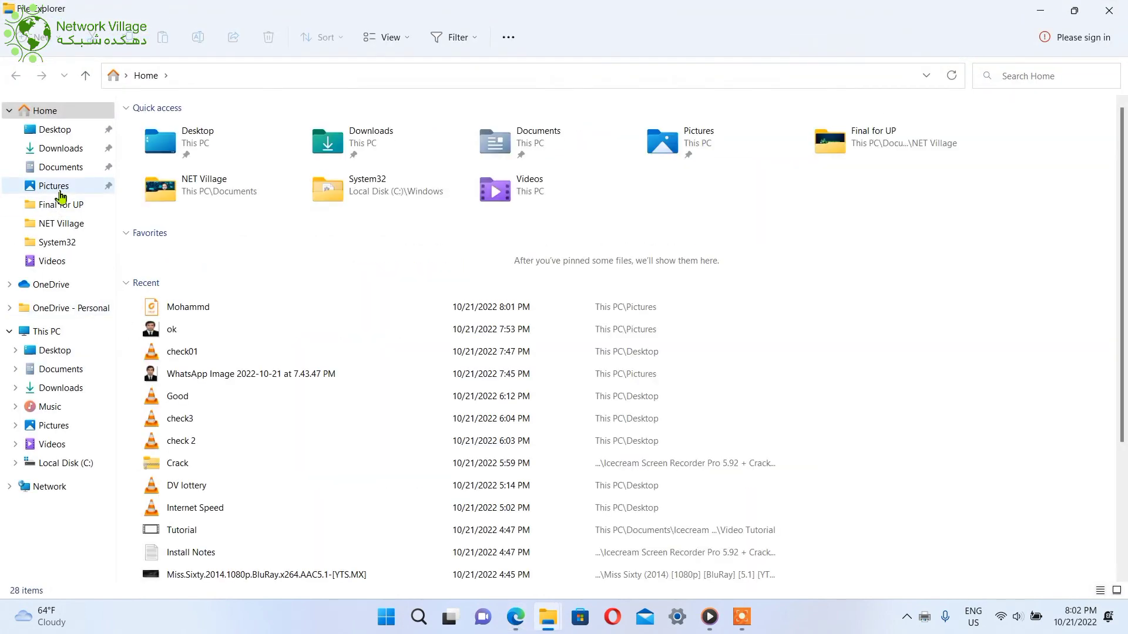
{"action": "left_click", "coordinate": [59, 185]}
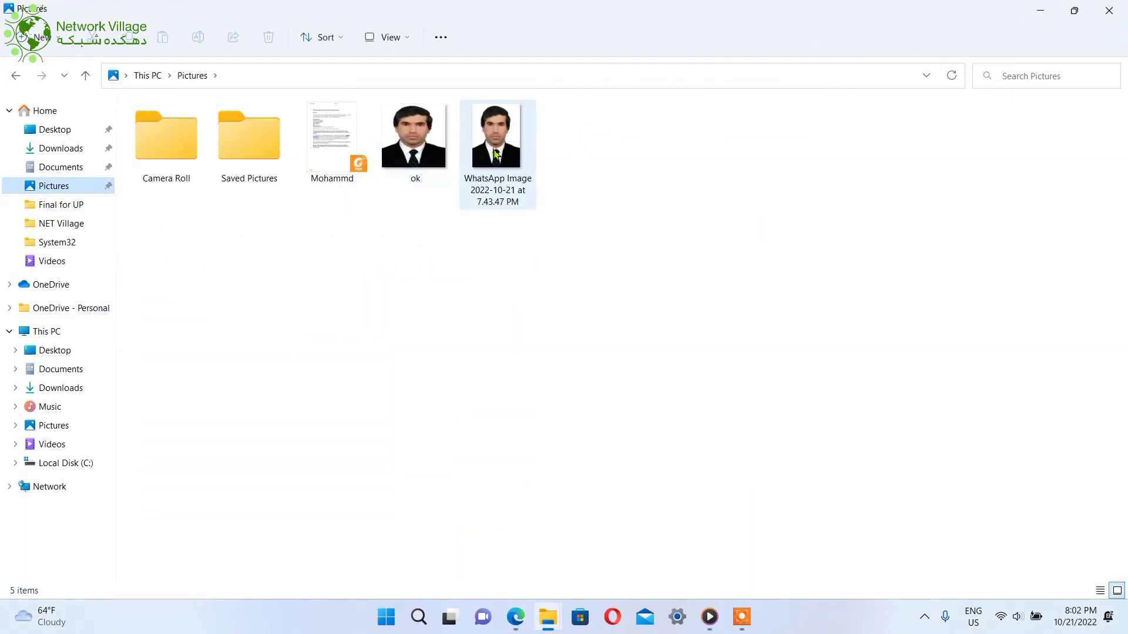
{"action": "left_click", "coordinate": [495, 154]}
{"action": "right_click", "coordinate": [495, 154]}
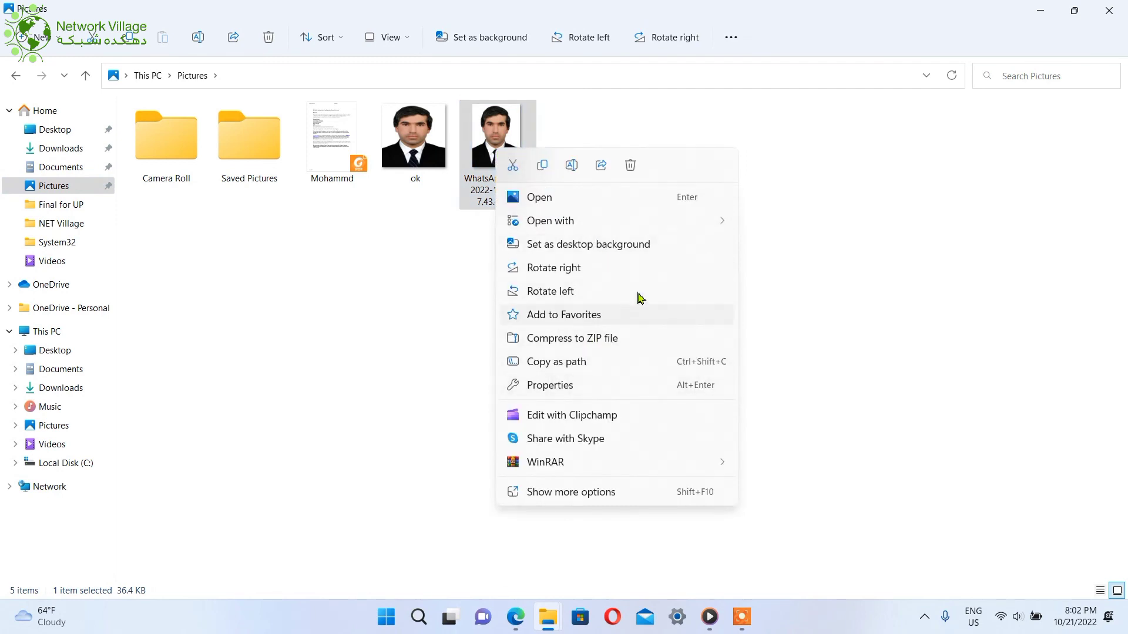
{"action": "mouse_move", "coordinate": [703, 228]}
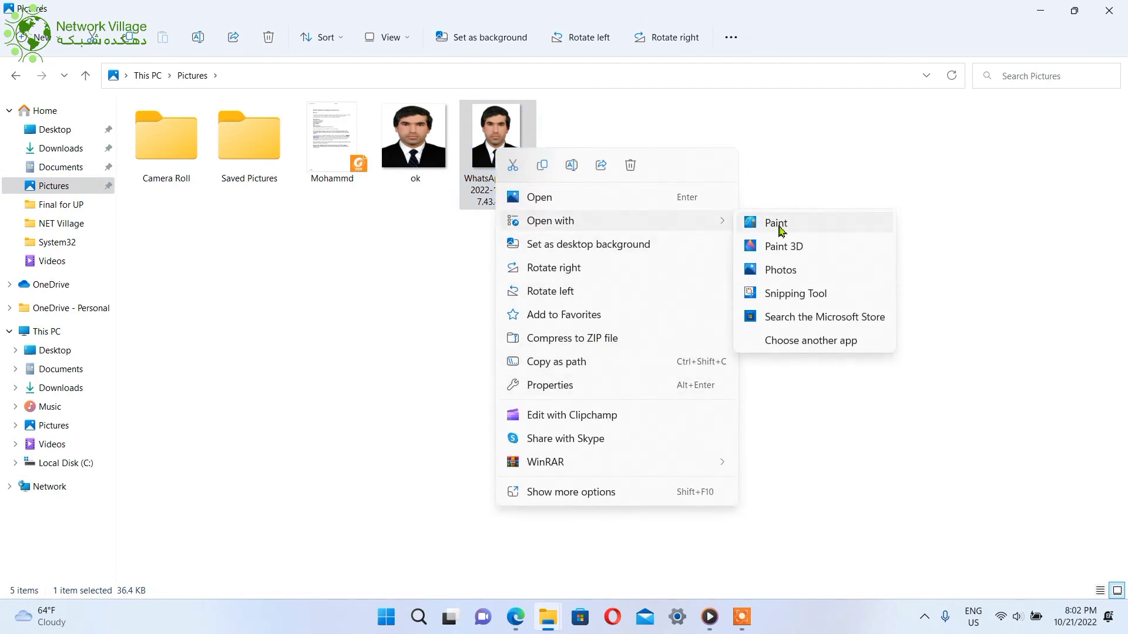
Open the WhatsApp photo in Paint
{"action": "left_click", "coordinate": [781, 229]}
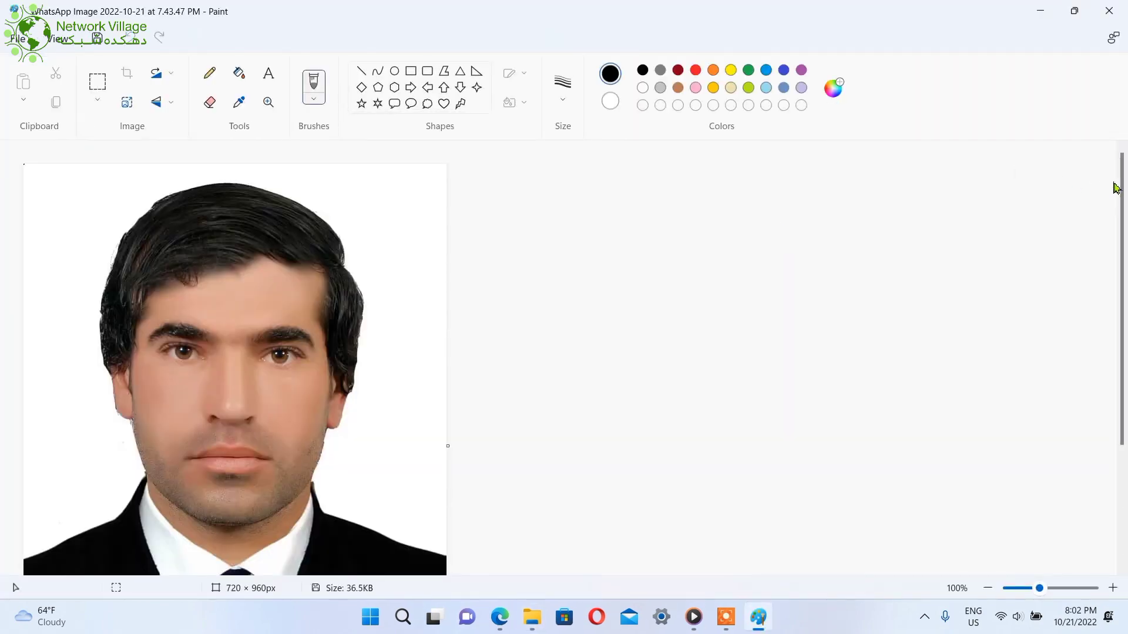
{"action": "scroll", "coordinate": [1121, 193], "scroll_direction": "down", "scroll_amount": 2}
{"action": "scroll", "coordinate": [1123, 211], "scroll_direction": "down", "scroll_amount": 1}
{"action": "scroll", "coordinate": [1123, 212], "scroll_direction": "up", "scroll_amount": 3}
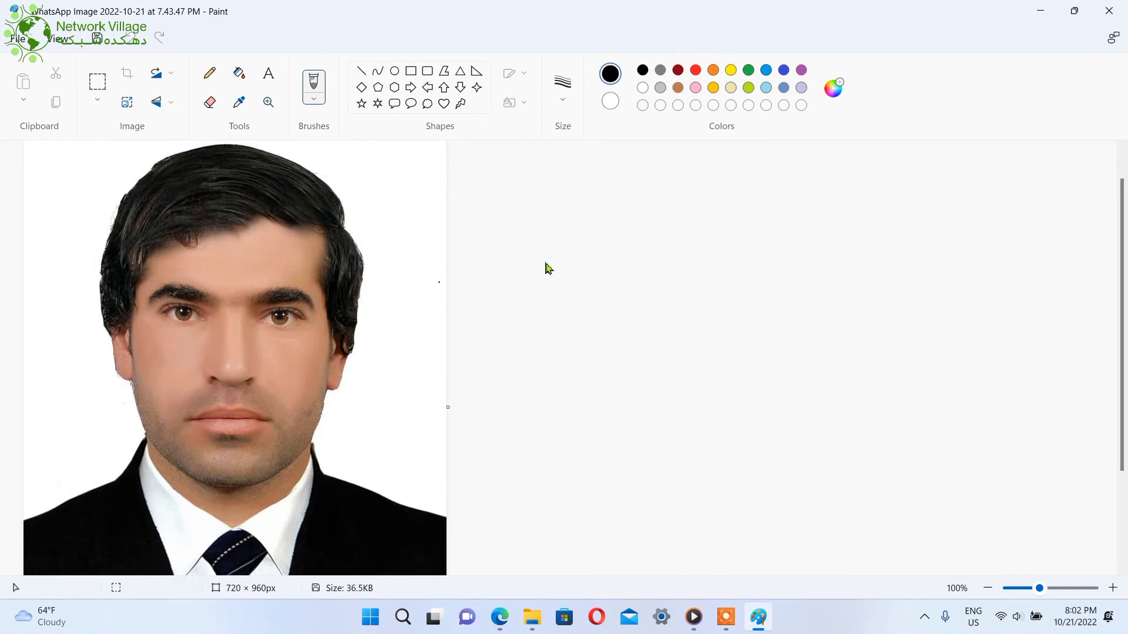
Resize the image in pixels, aspect ratio unlocked, from 720 × 960 to 600 × 600, then close Paint
{"action": "key", "text": "ctrl+w"}
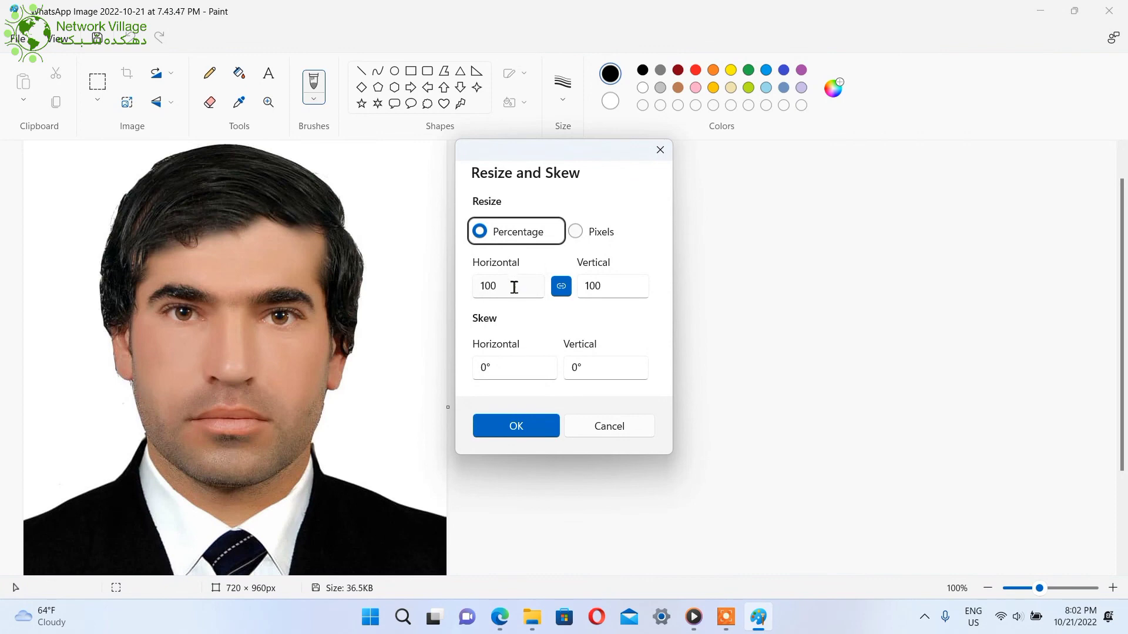
{"action": "left_click", "coordinate": [515, 289]}
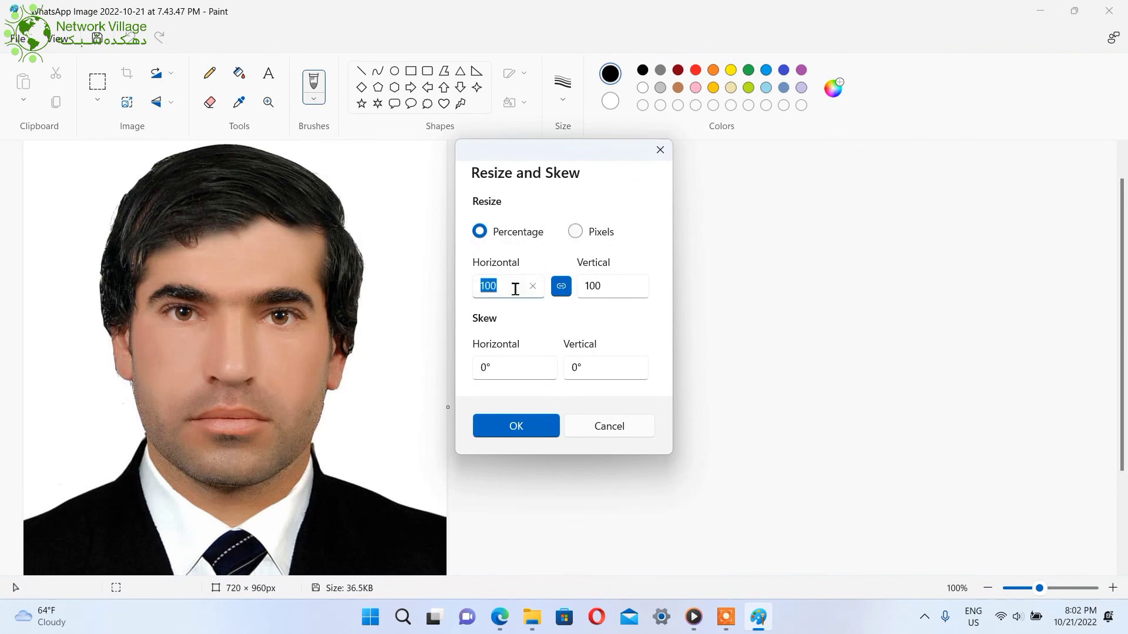
{"action": "left_click", "coordinate": [585, 235]}
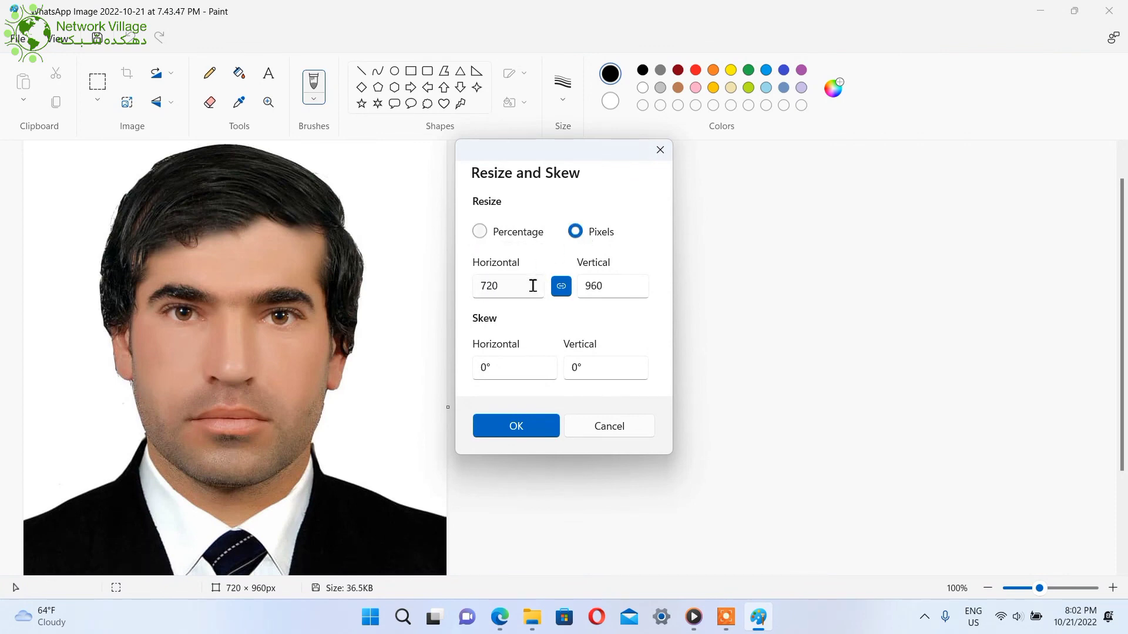
{"action": "left_click", "coordinate": [562, 288]}
{"action": "left_click", "coordinate": [480, 288]}
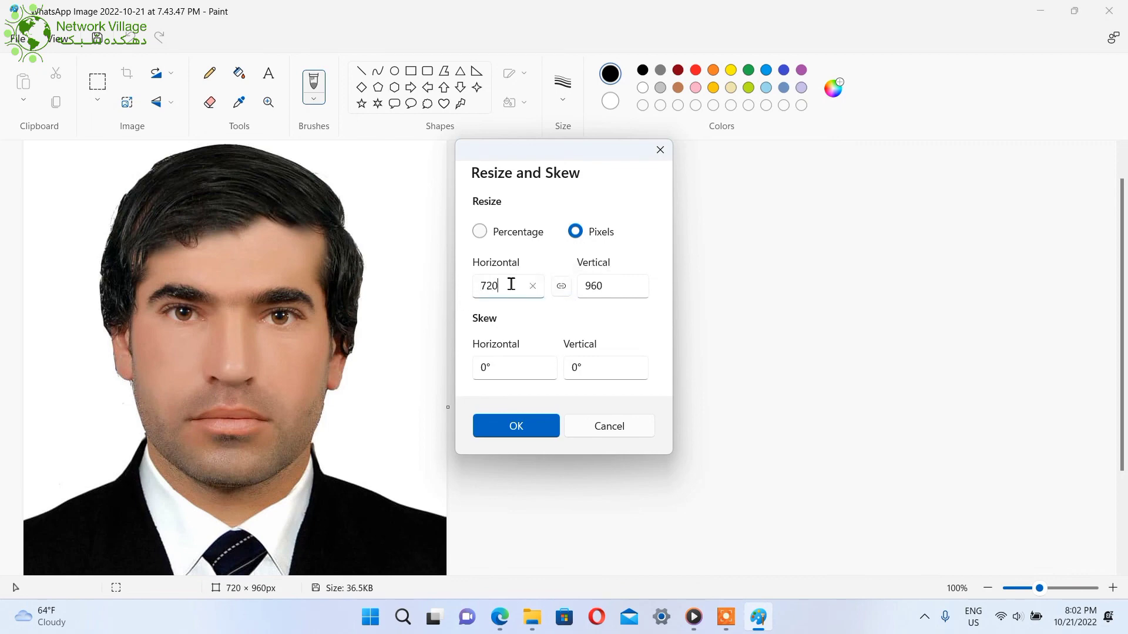
{"action": "key", "text": "BackSpace"}
{"action": "key", "text": "BackSpace"}
{"action": "key", "text": "BackSpace"}
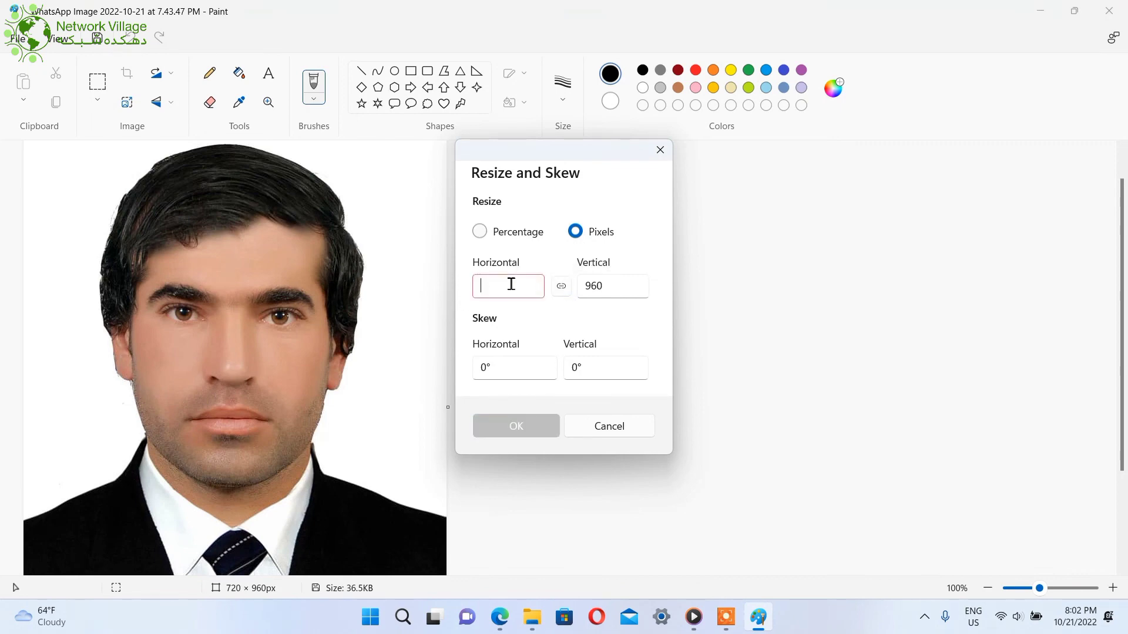
{"action": "type", "text": "600"}
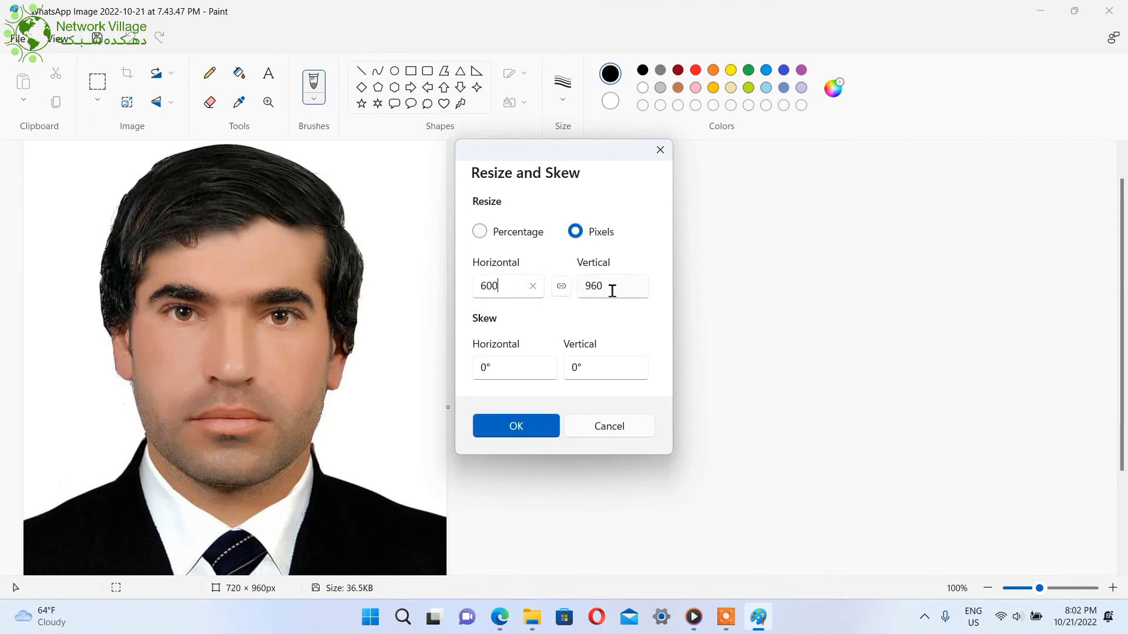
{"action": "left_click", "coordinate": [611, 291]}
{"action": "type", "text": "6"}
{"action": "left_click", "coordinate": [515, 425]}
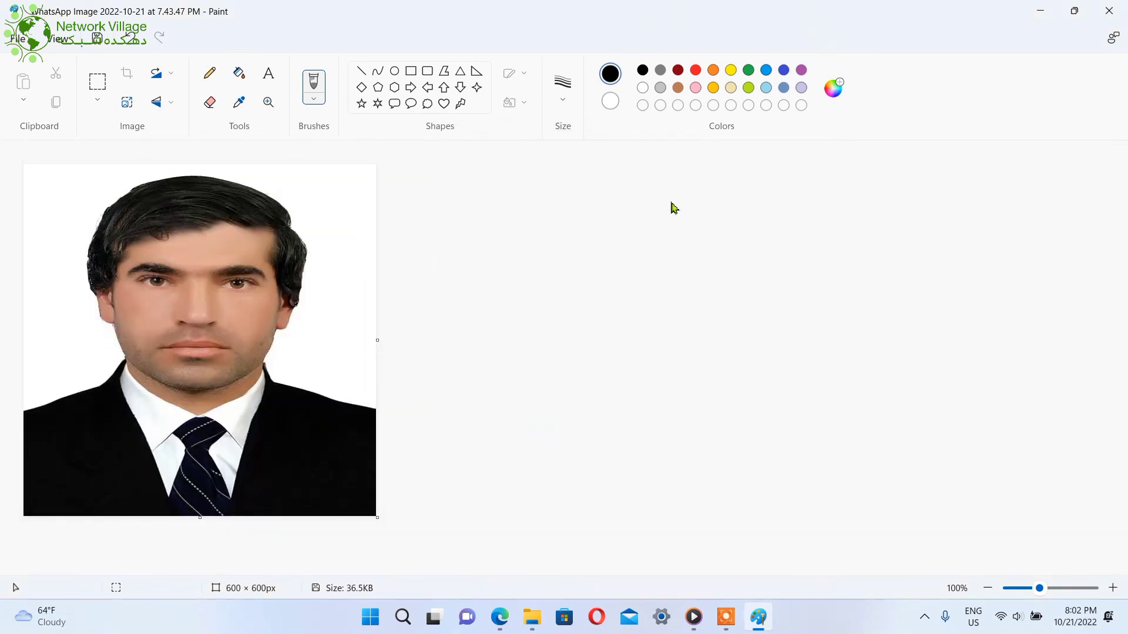
{"action": "left_click", "coordinate": [1105, 17]}
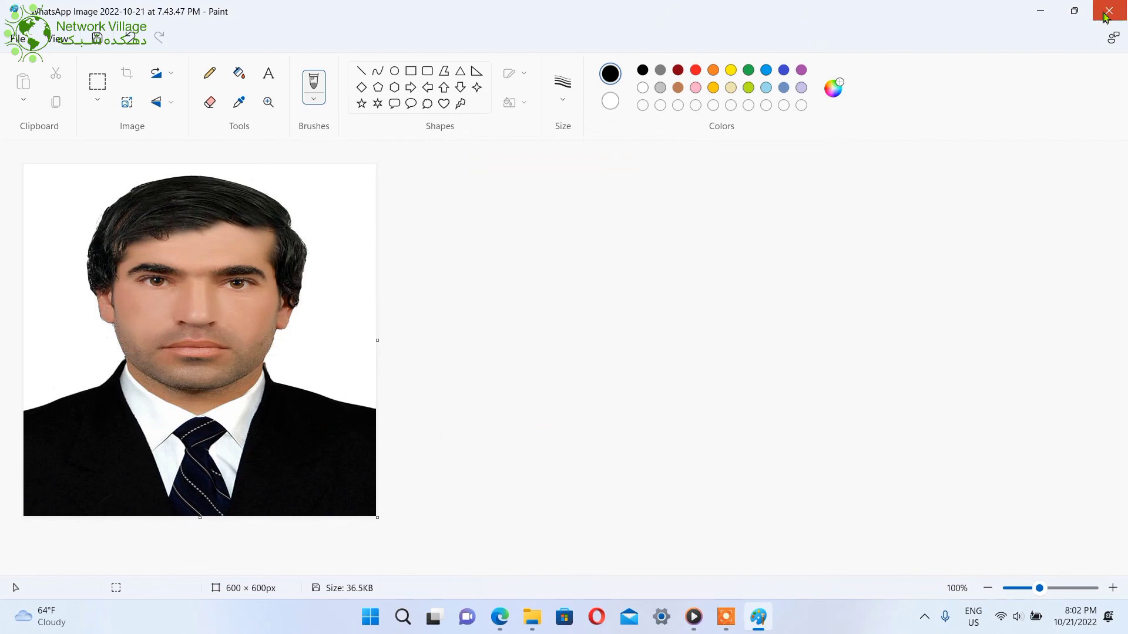
Save the resized WhatsApp photo at Paint's prompt so Paint closes
{"action": "left_click", "coordinate": [501, 365]}
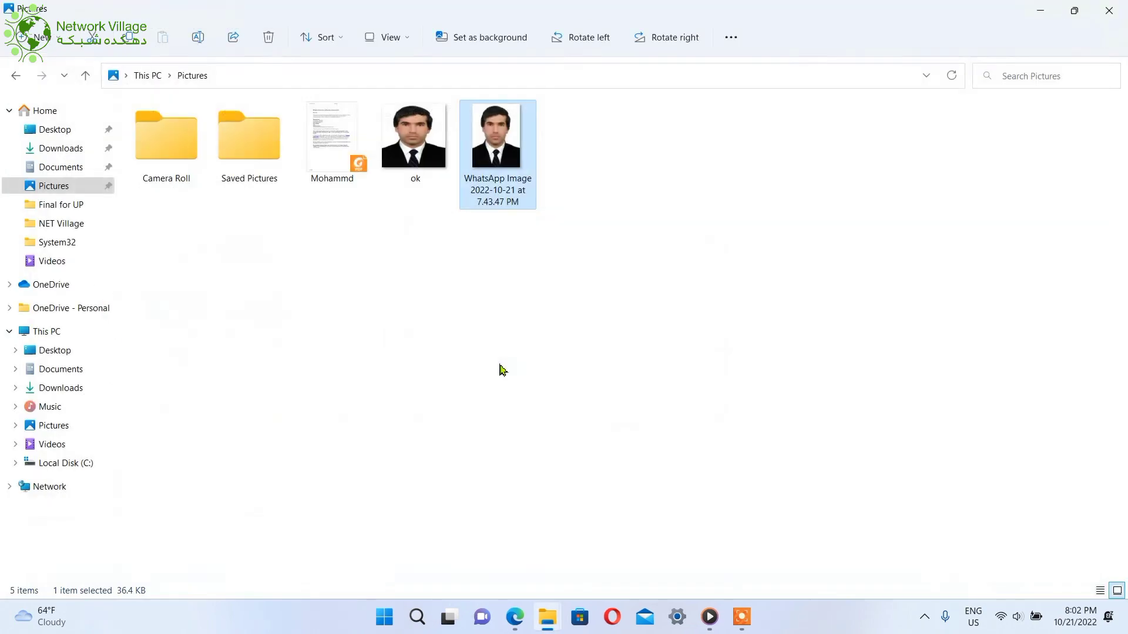